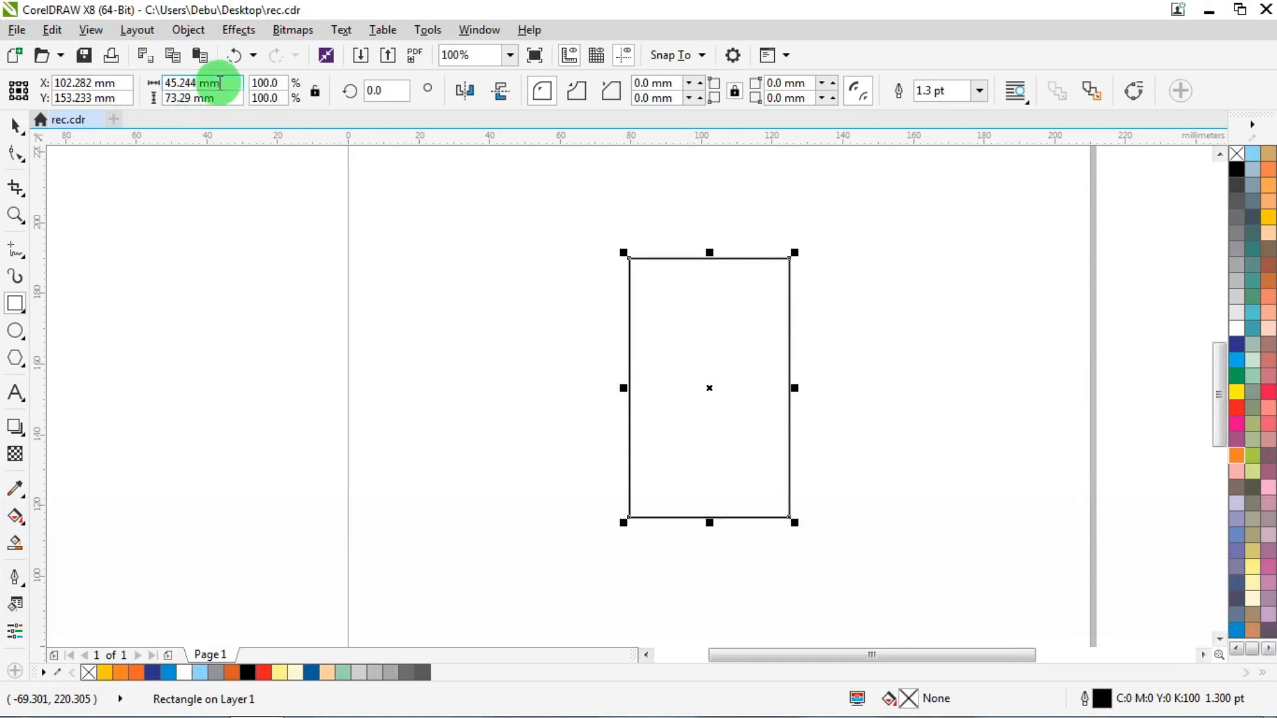
Step: Resize the rectangle to 54 mm wide by 88 mm high and shift it slightly on the page
double_click(236, 82)
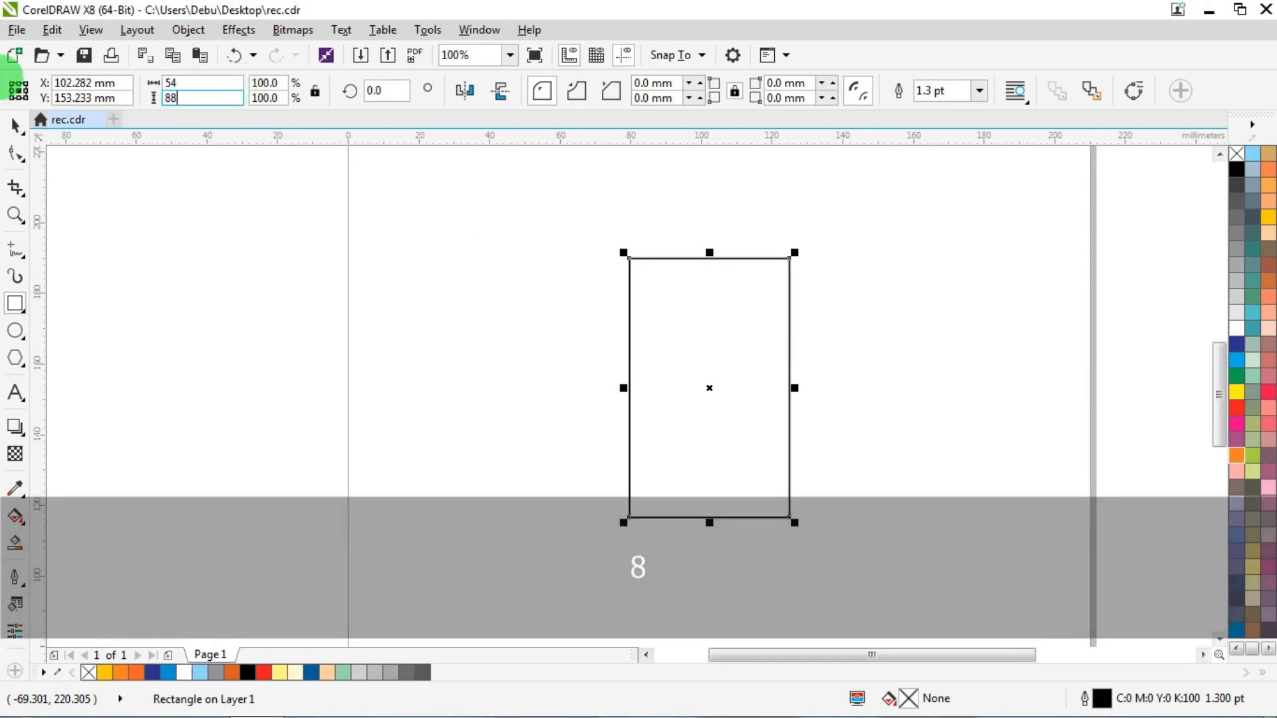
key(Return)
click(16, 125)
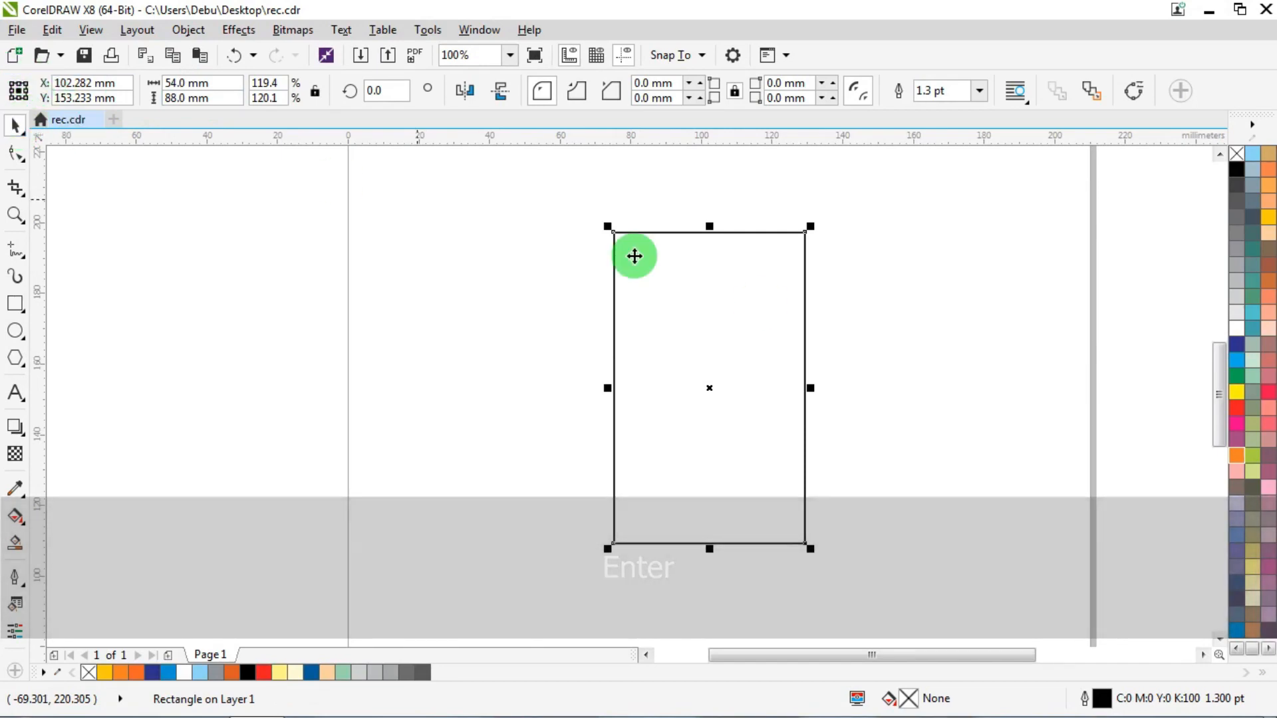
drag(705, 283, 716, 291)
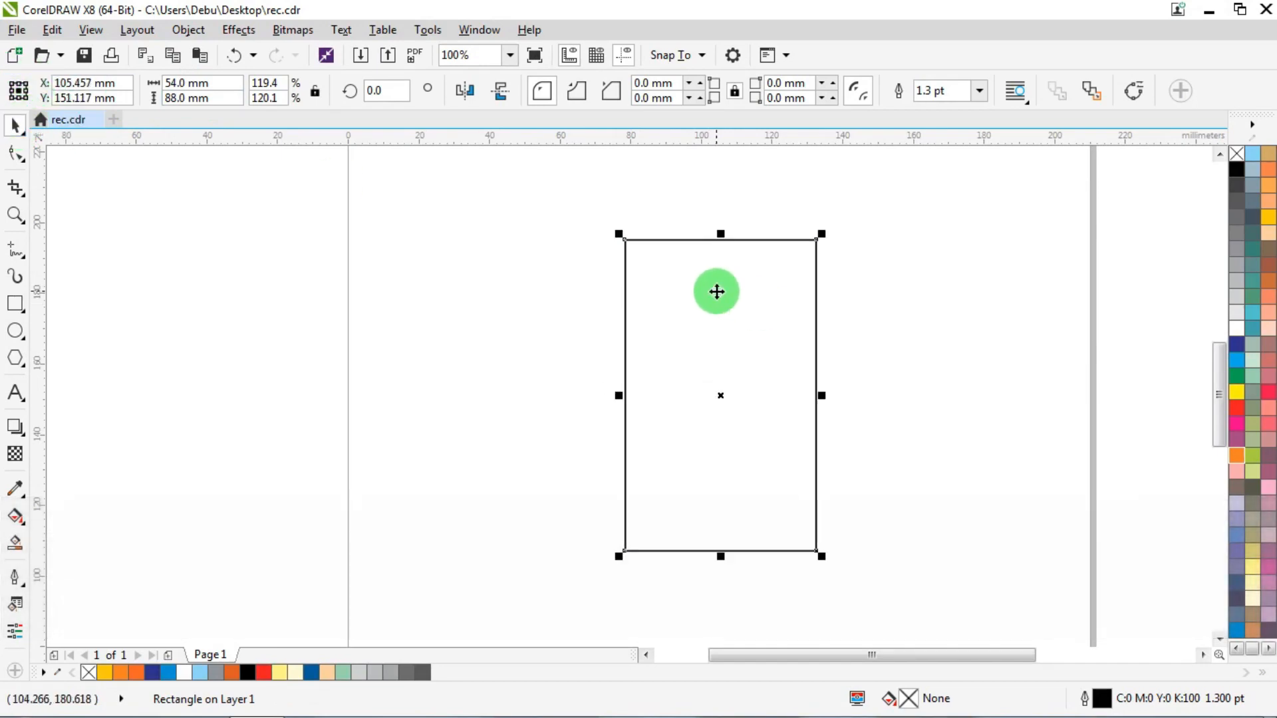
Step: Duplicate the rectangle in place and shorten the copy from its bottom edge to a top band about 17 mm high
right_click(717, 292)
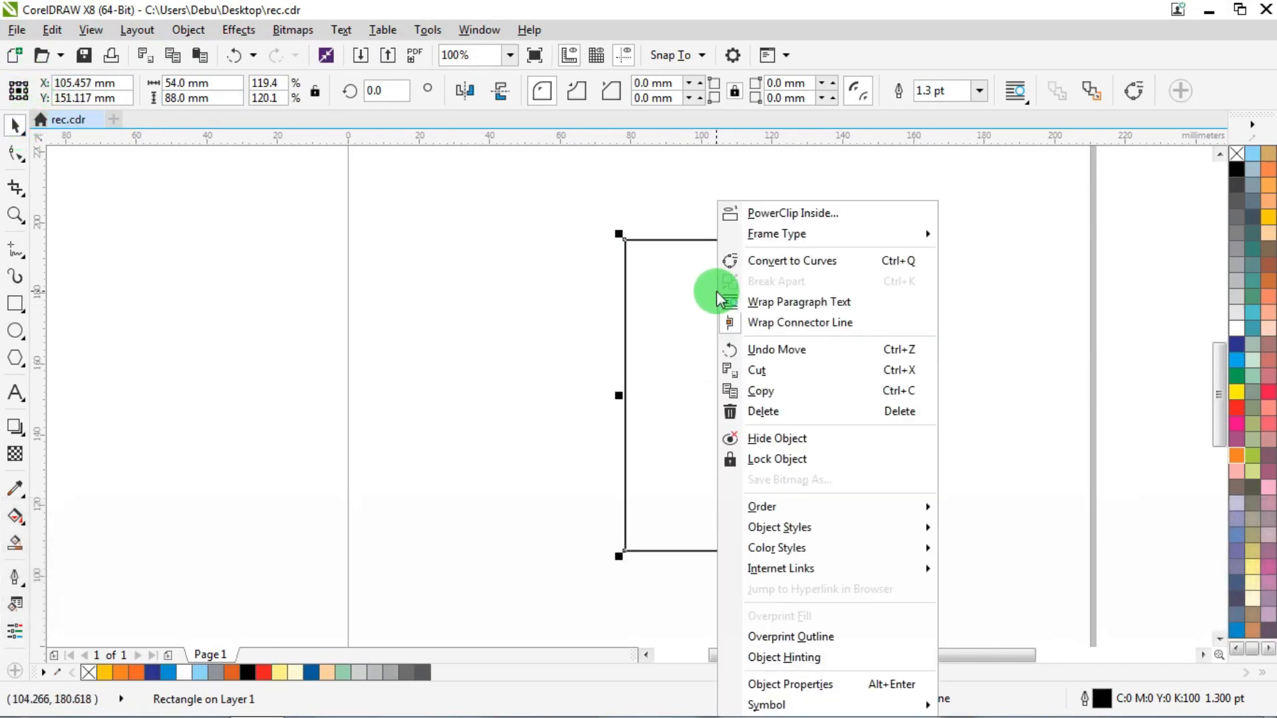
key(ctrl)
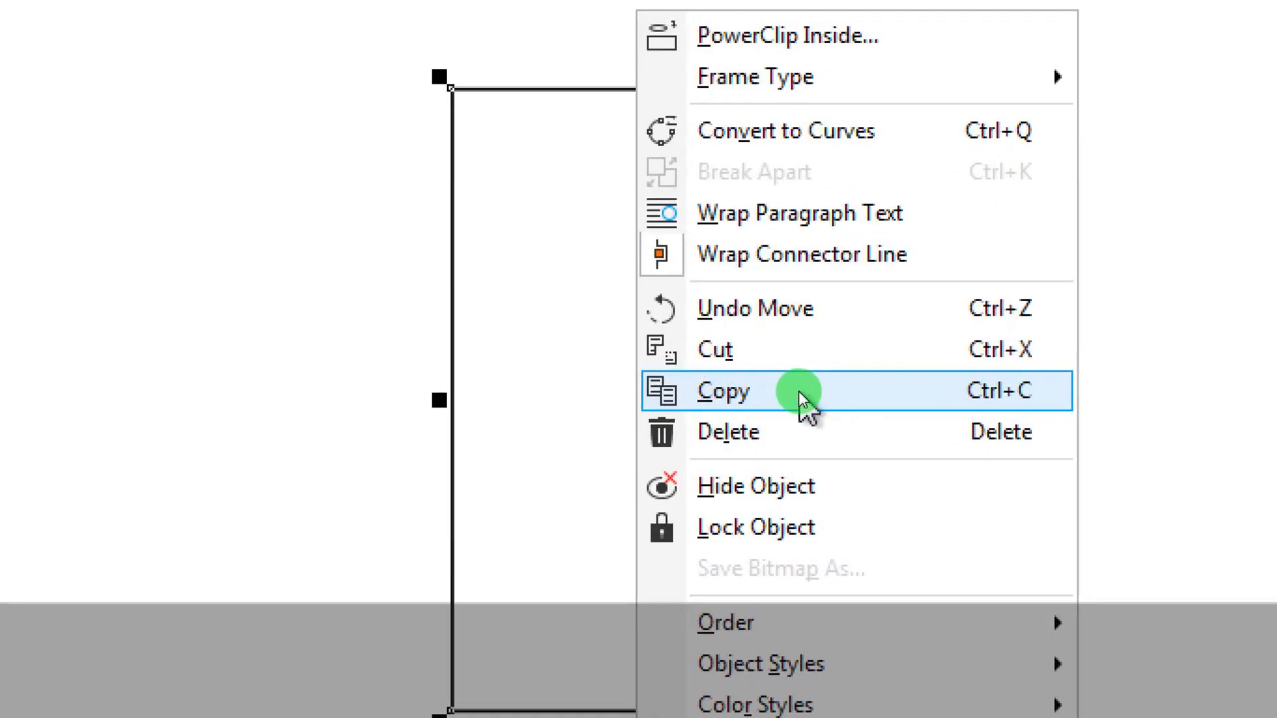
click(799, 391)
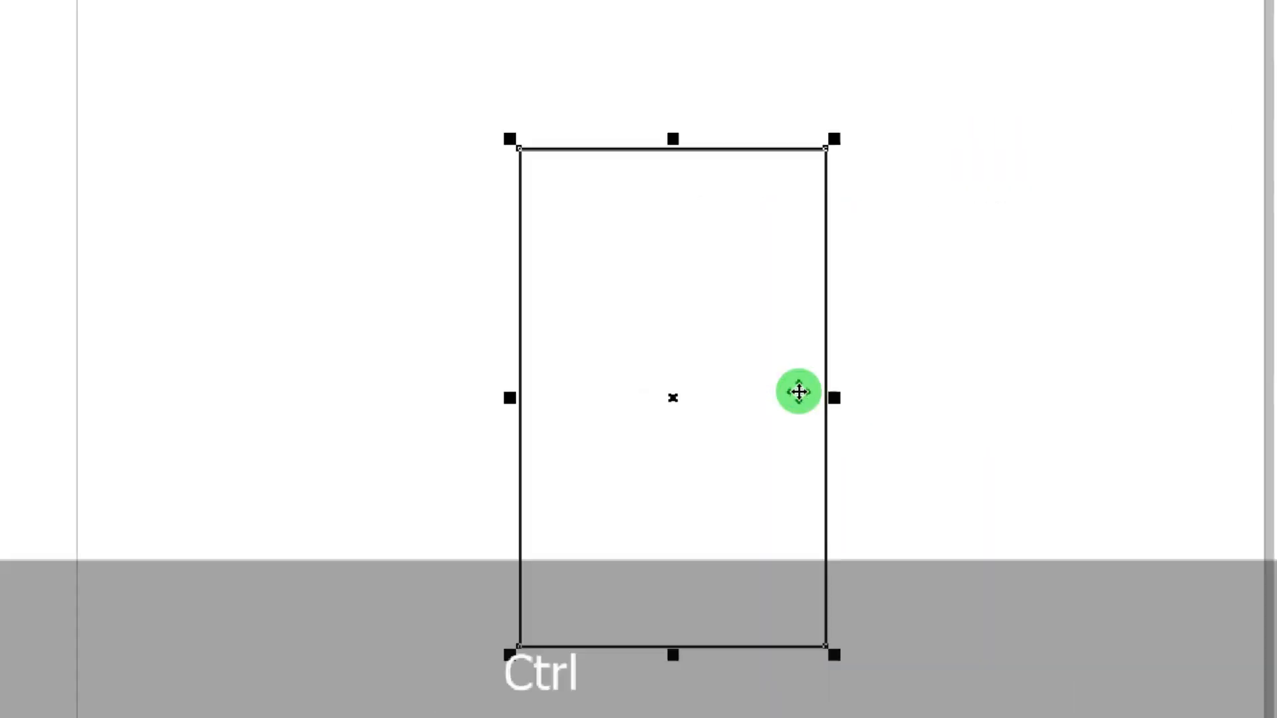
right_click(967, 274)
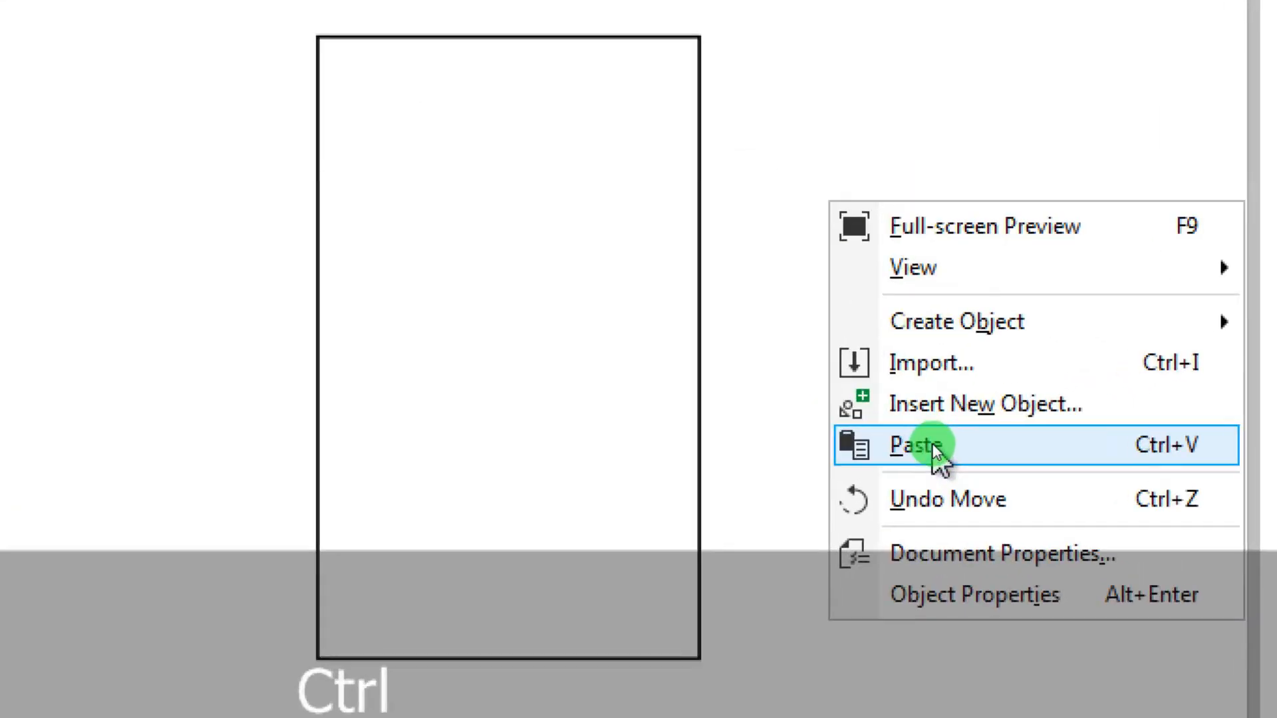
click(931, 445)
drag(720, 556, 724, 302)
scroll(752, 259, up, 2)
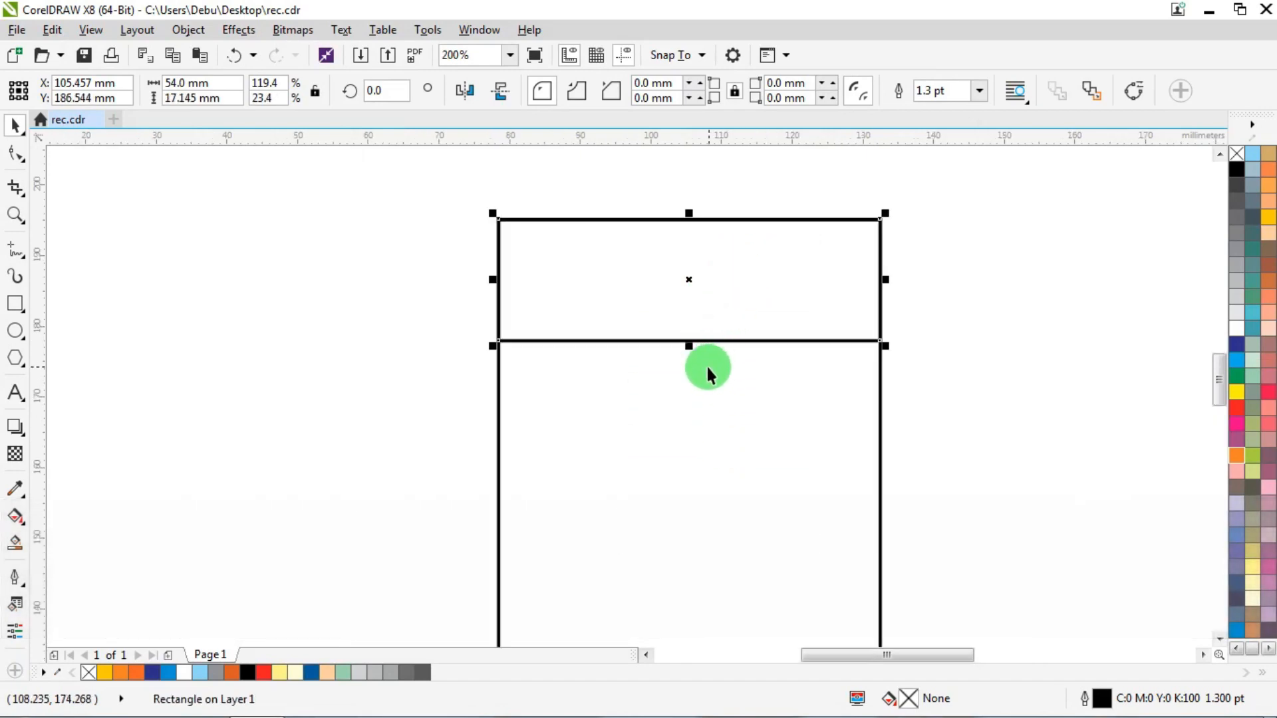
Step: Convert the top band to curves and turn its straight bottom edge into a curve segment
right_click(738, 280)
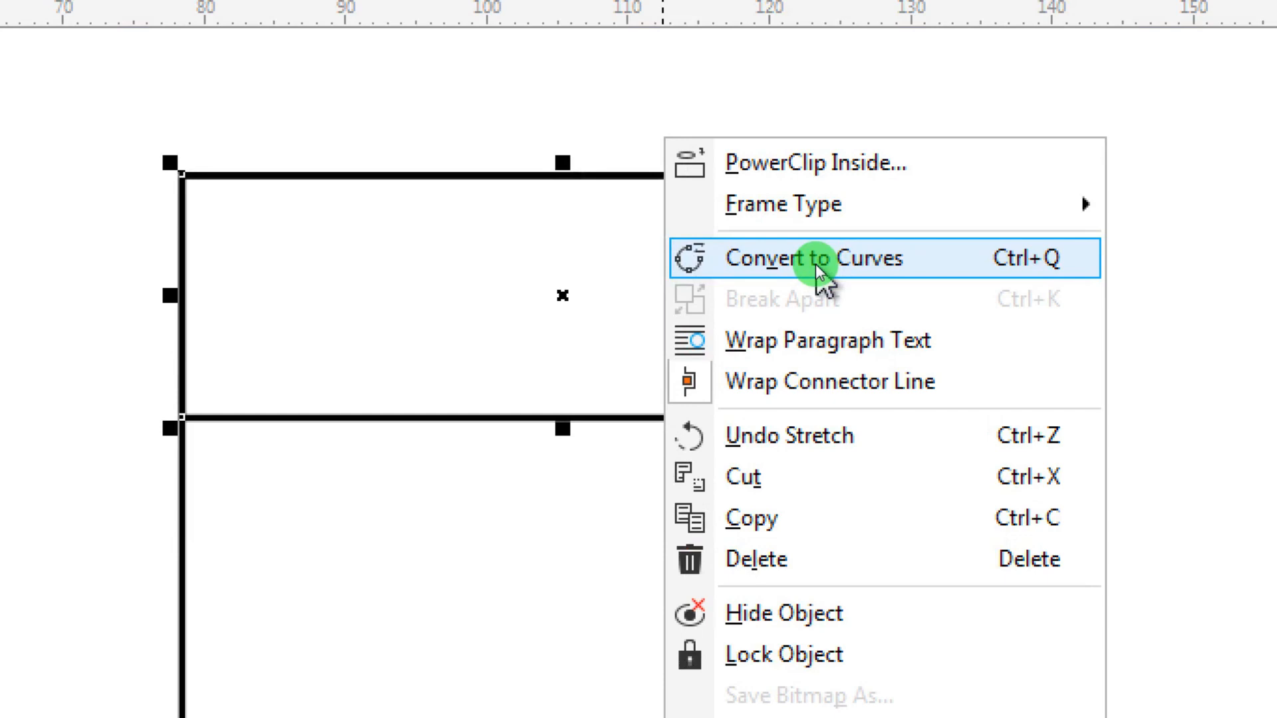
click(818, 265)
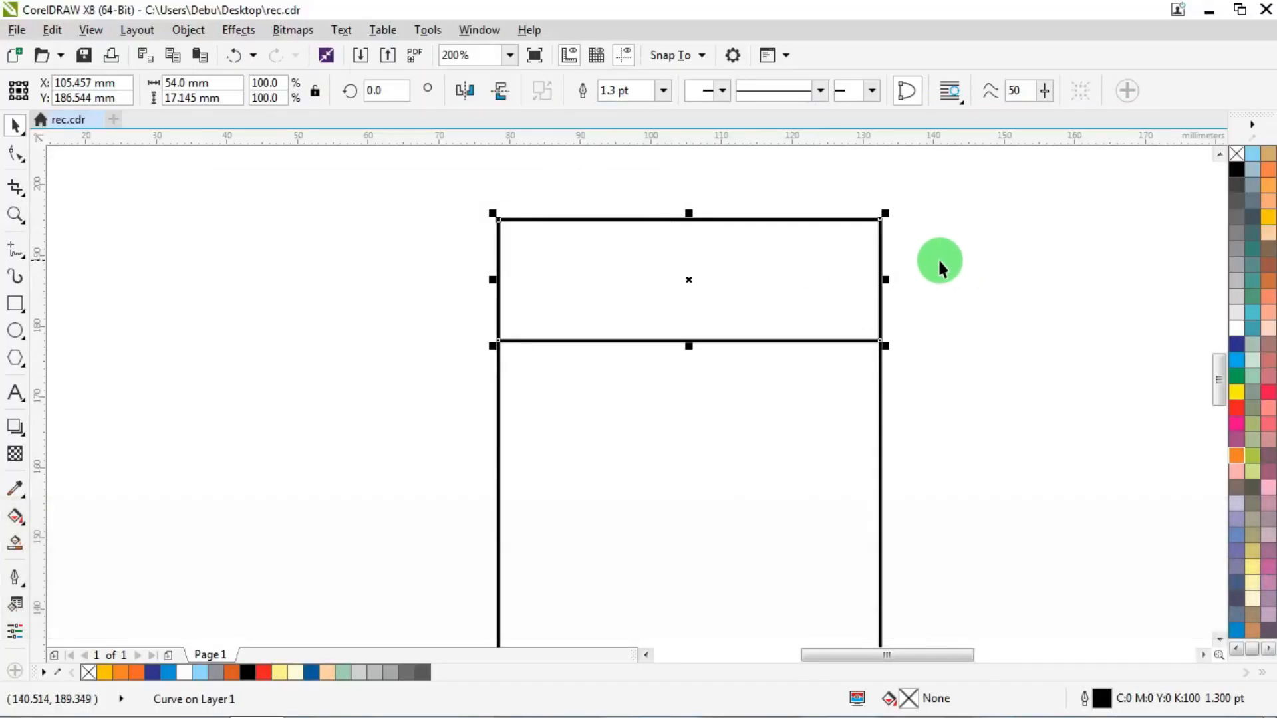
click(195, 170)
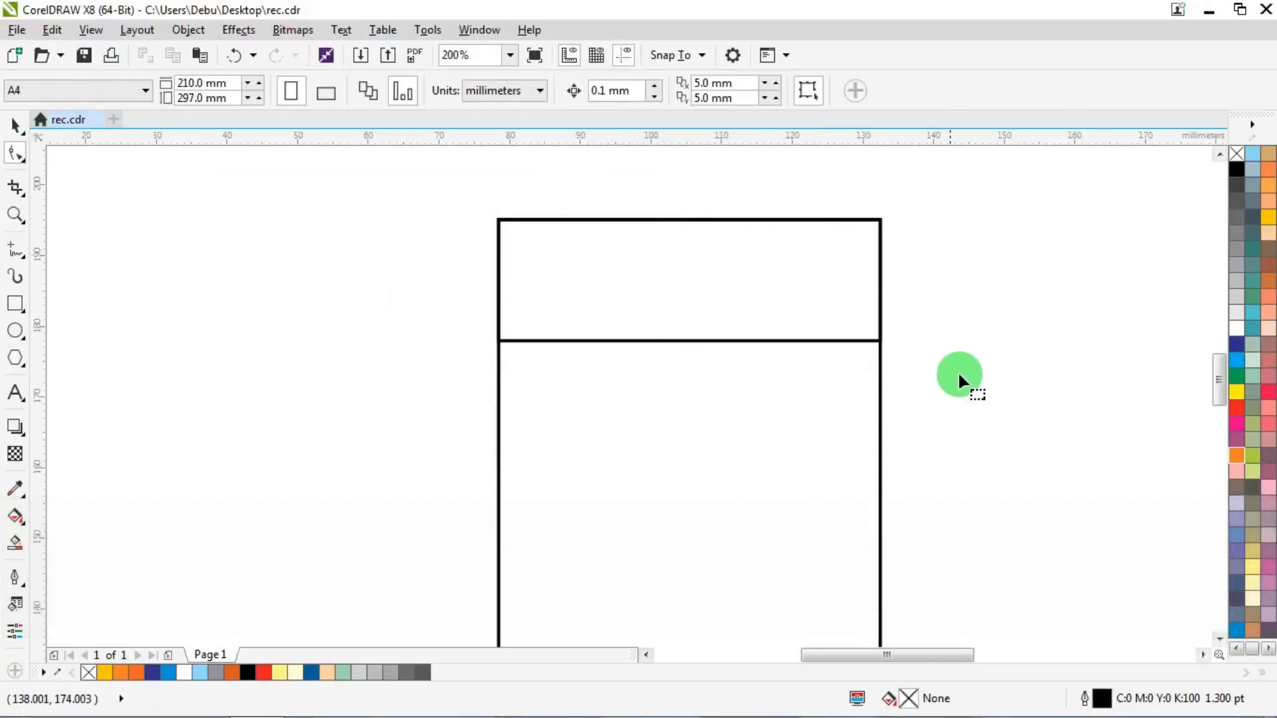
click(718, 339)
drag(450, 316, 989, 379)
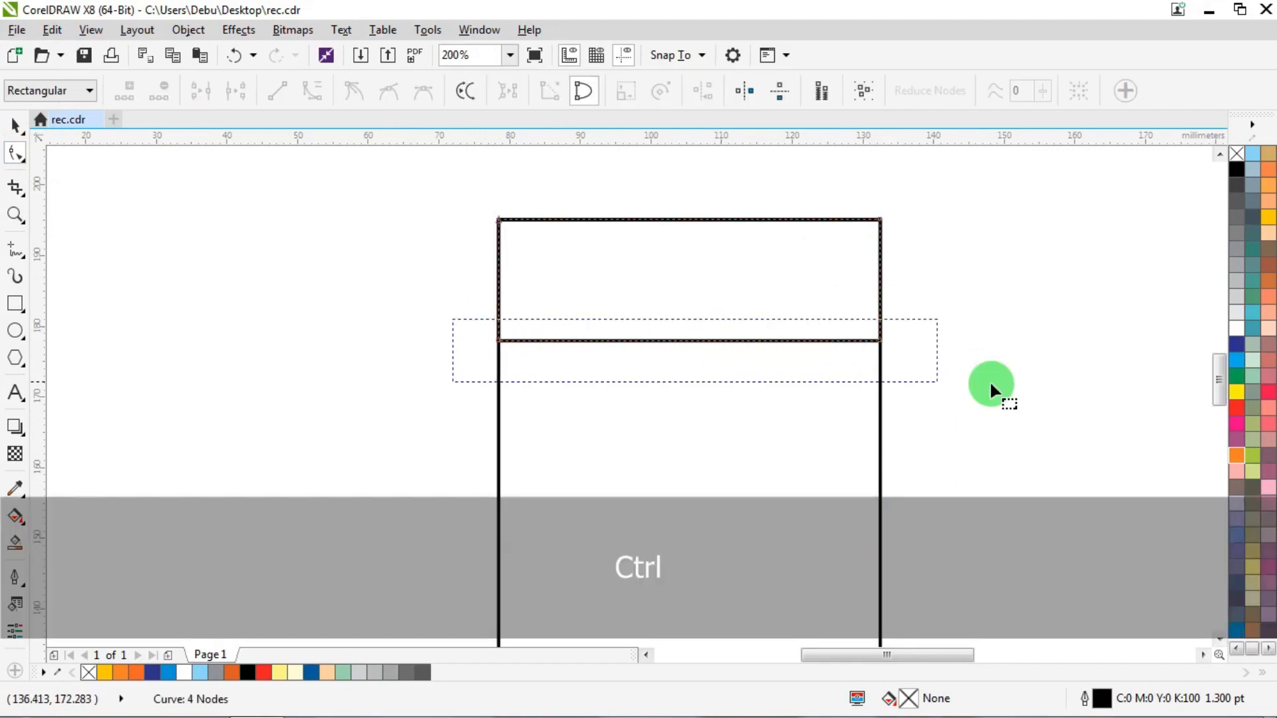
scroll(746, 341, up, 2)
right_click(746, 338)
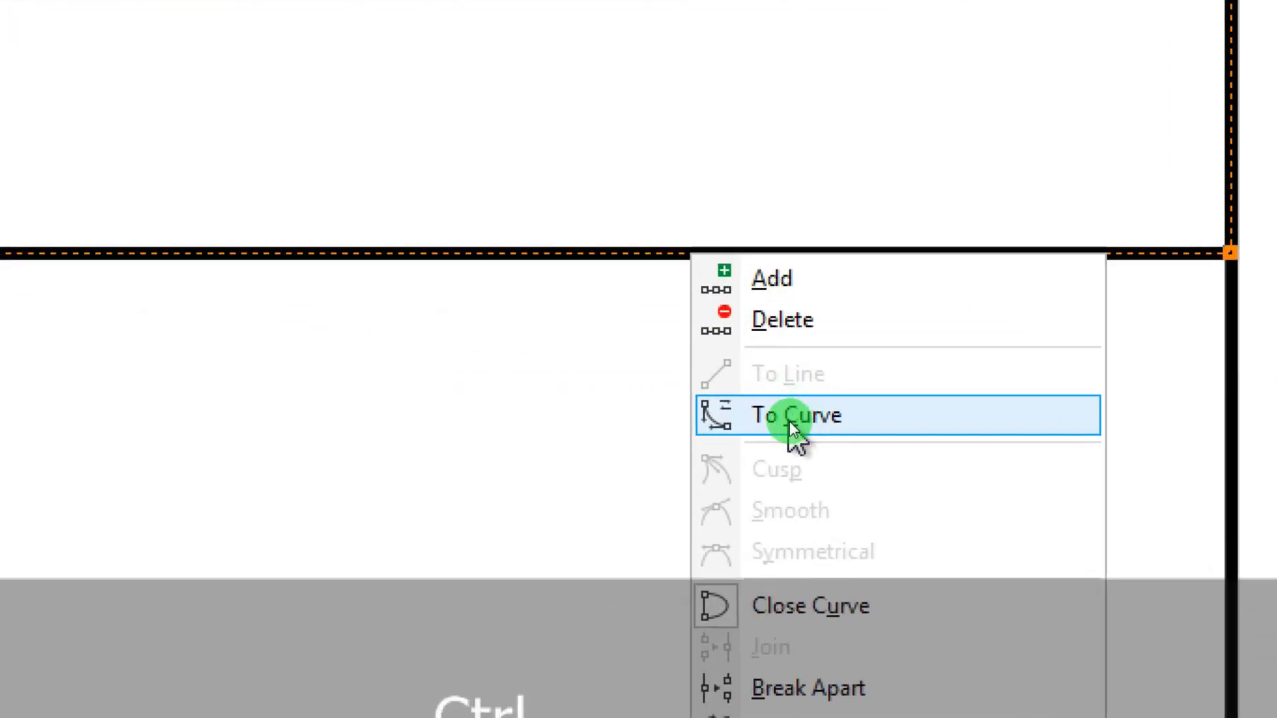
click(789, 418)
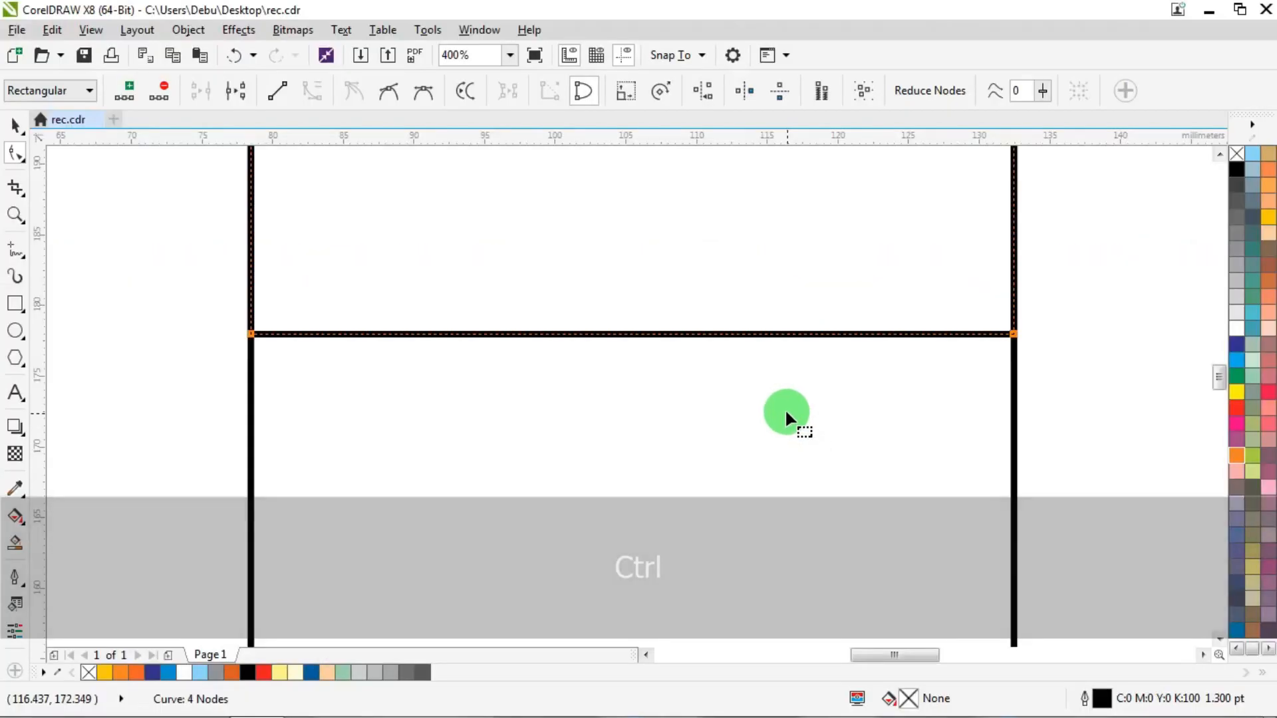
Step: Bend the band's bottom edge into a wave, arching up on the left half and dipping down on the right half
scroll(452, 359, down, 1)
scroll(458, 299, up, 1)
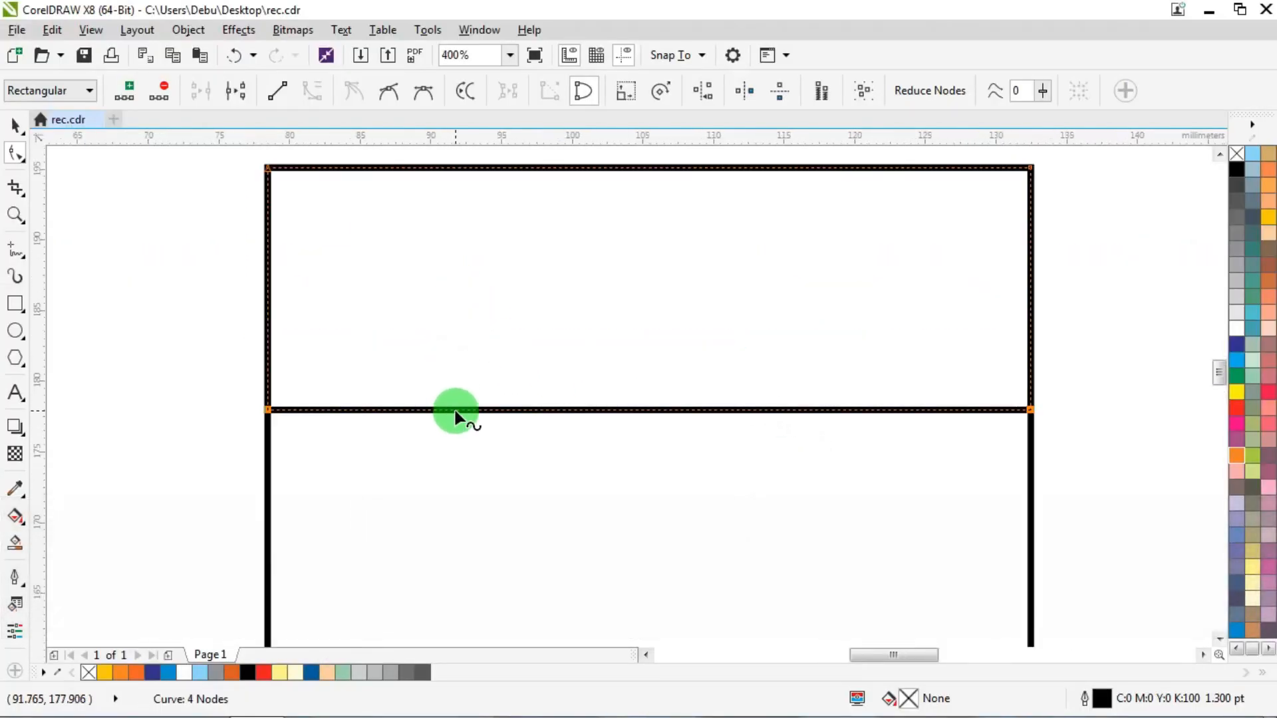
drag(455, 416, 428, 291)
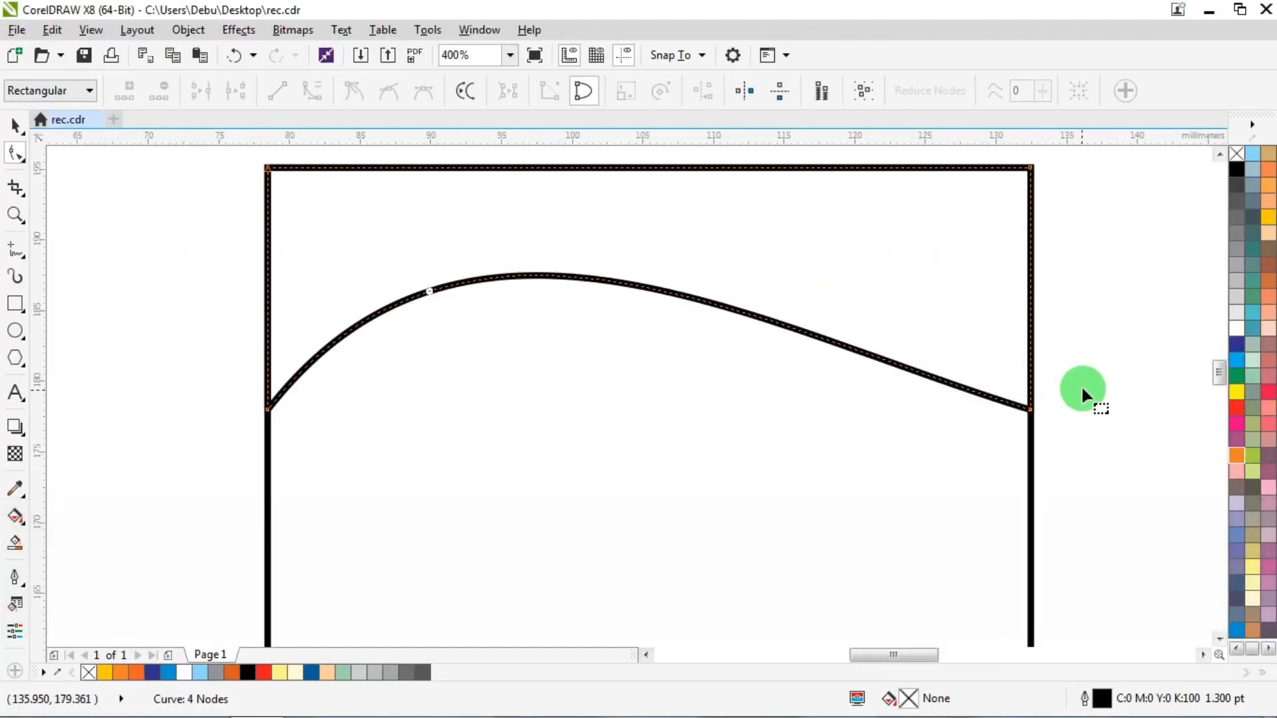
drag(1082, 389, 877, 428)
drag(770, 333, 732, 530)
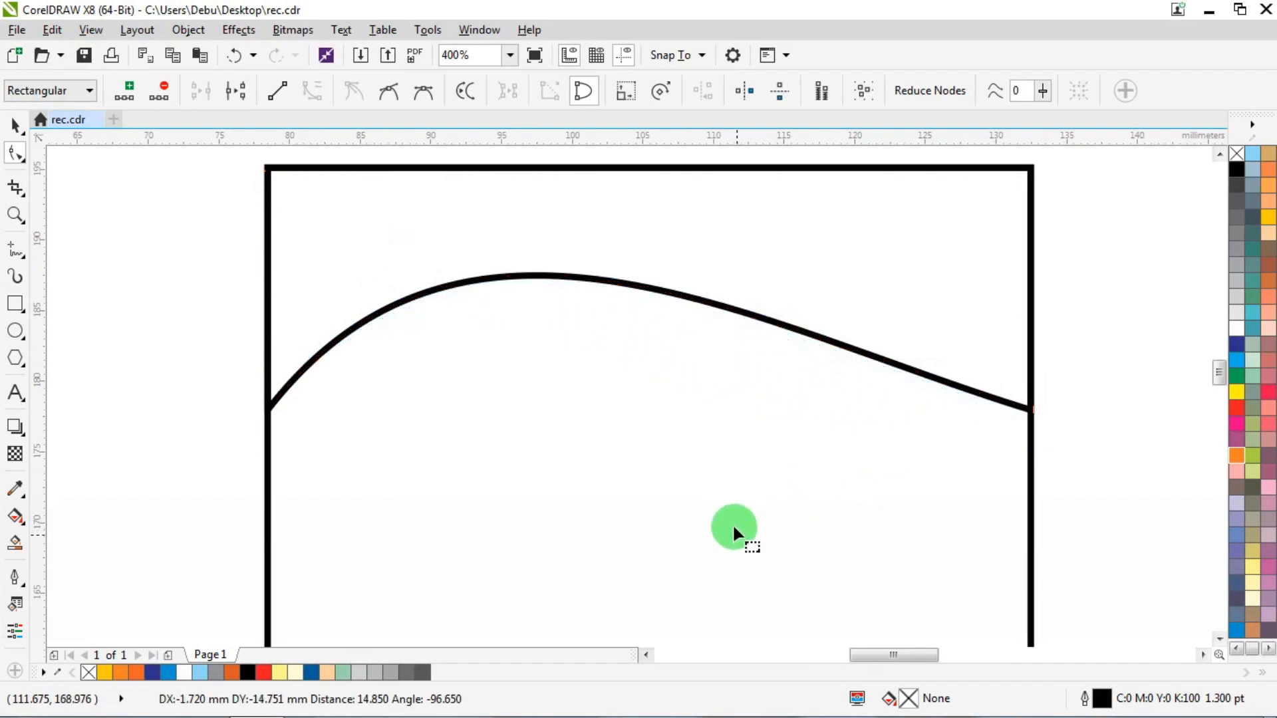
scroll(435, 326, down, 2)
scroll(320, 338, up, 2)
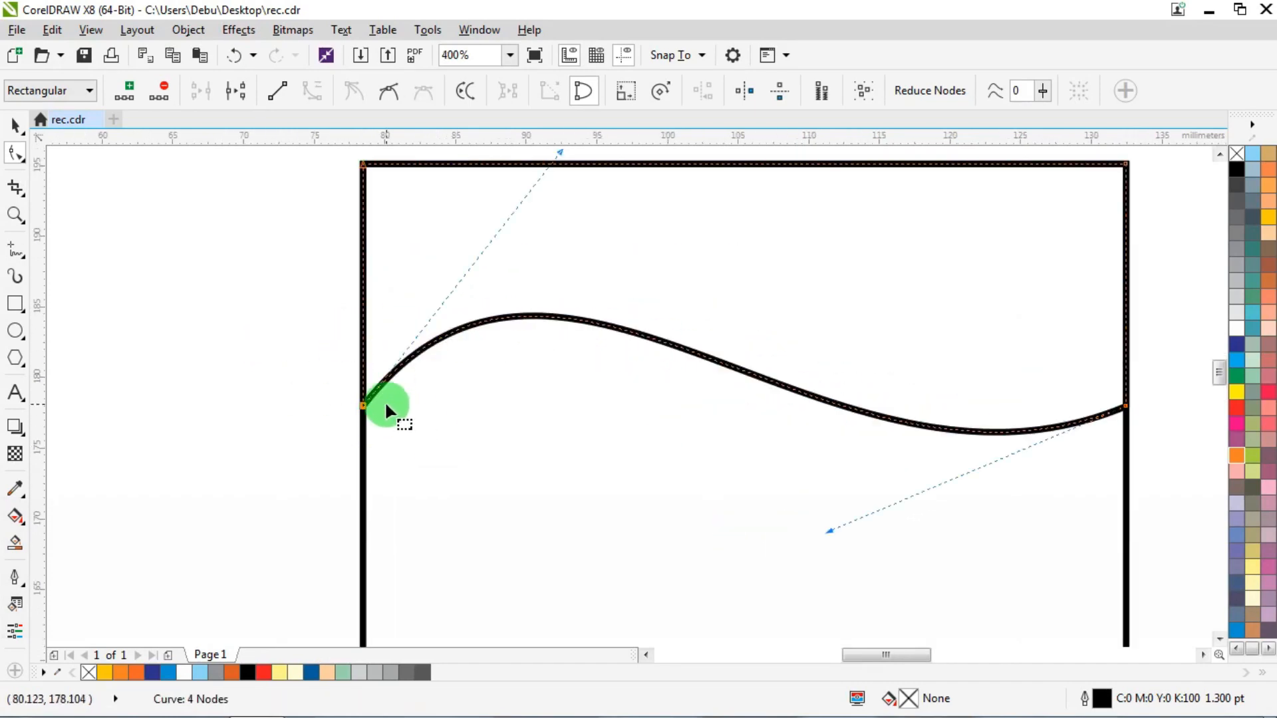
Step: Raise the wave's left end node along the card edge and adjust both curve handles to refine the wave
drag(365, 404, 365, 313)
scroll(377, 321, down, 2)
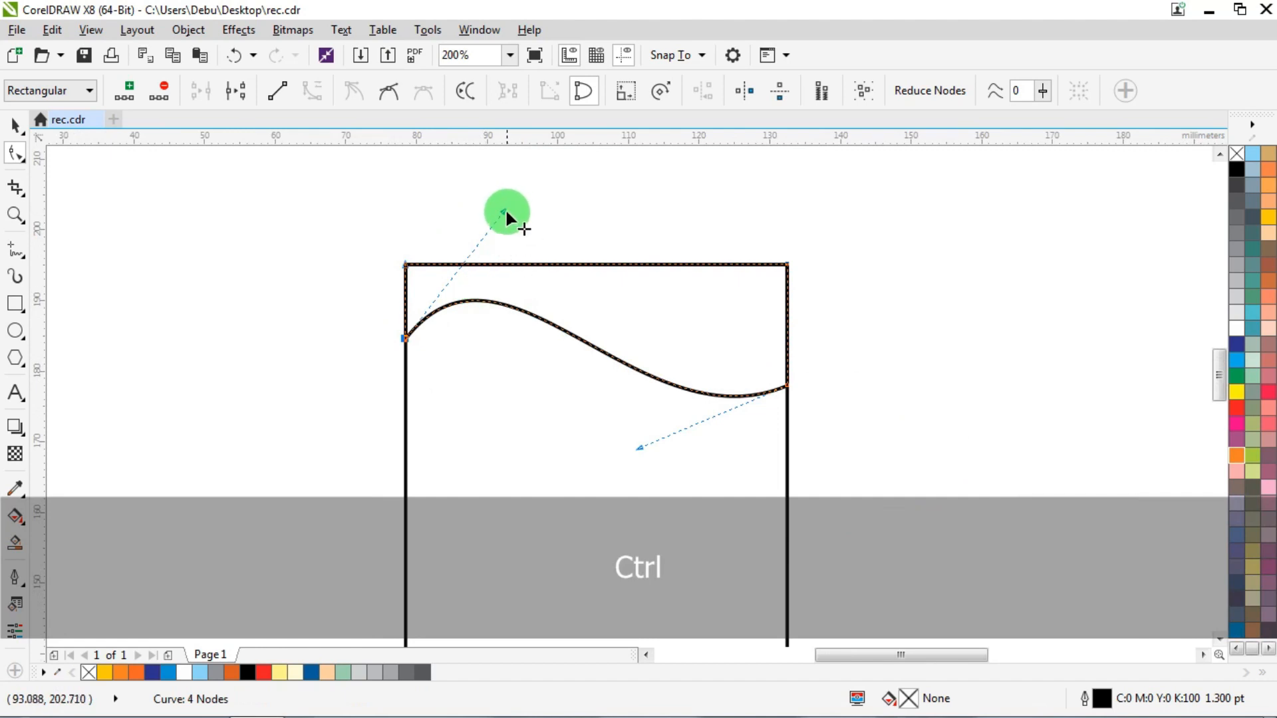
drag(506, 212, 529, 218)
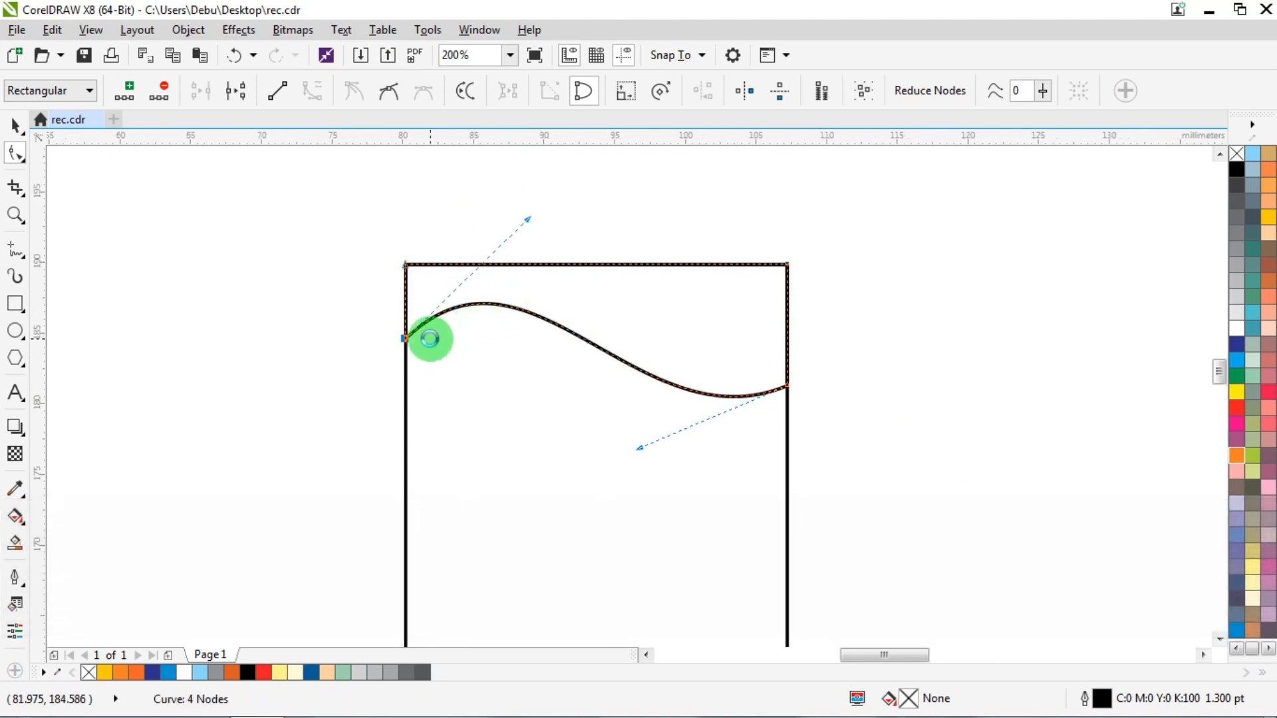
scroll(430, 339, up, 2)
drag(382, 337, 381, 361)
scroll(382, 362, down, 2)
drag(615, 459, 600, 473)
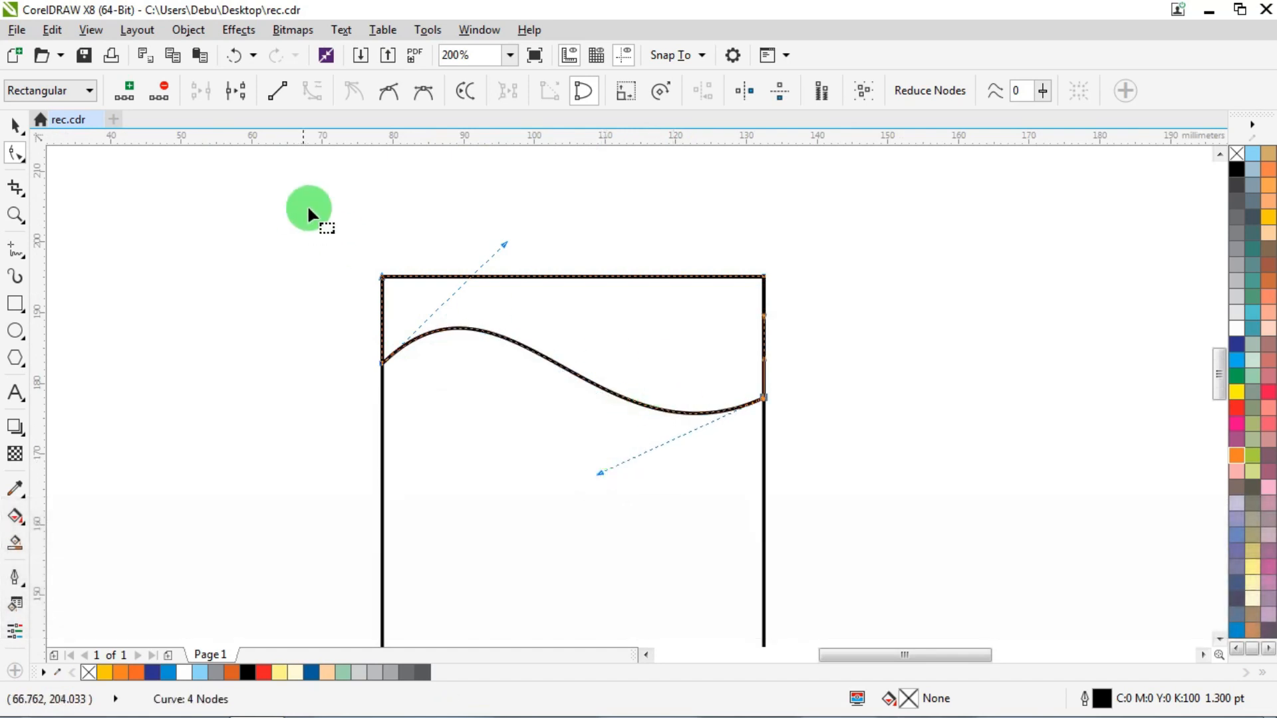
Step: Reduce the wave shape's height to about 17.4 mm from below and pull its left curve handle up for a higher crest
click(15, 127)
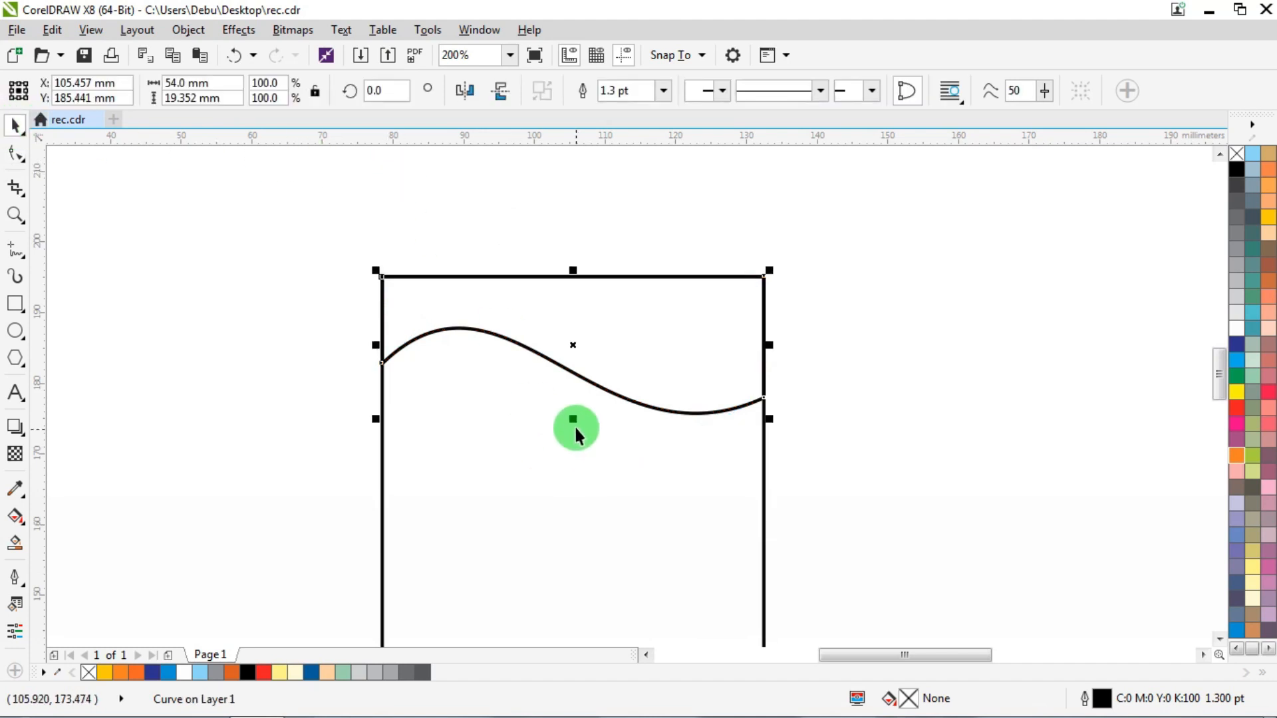
drag(573, 421, 574, 407)
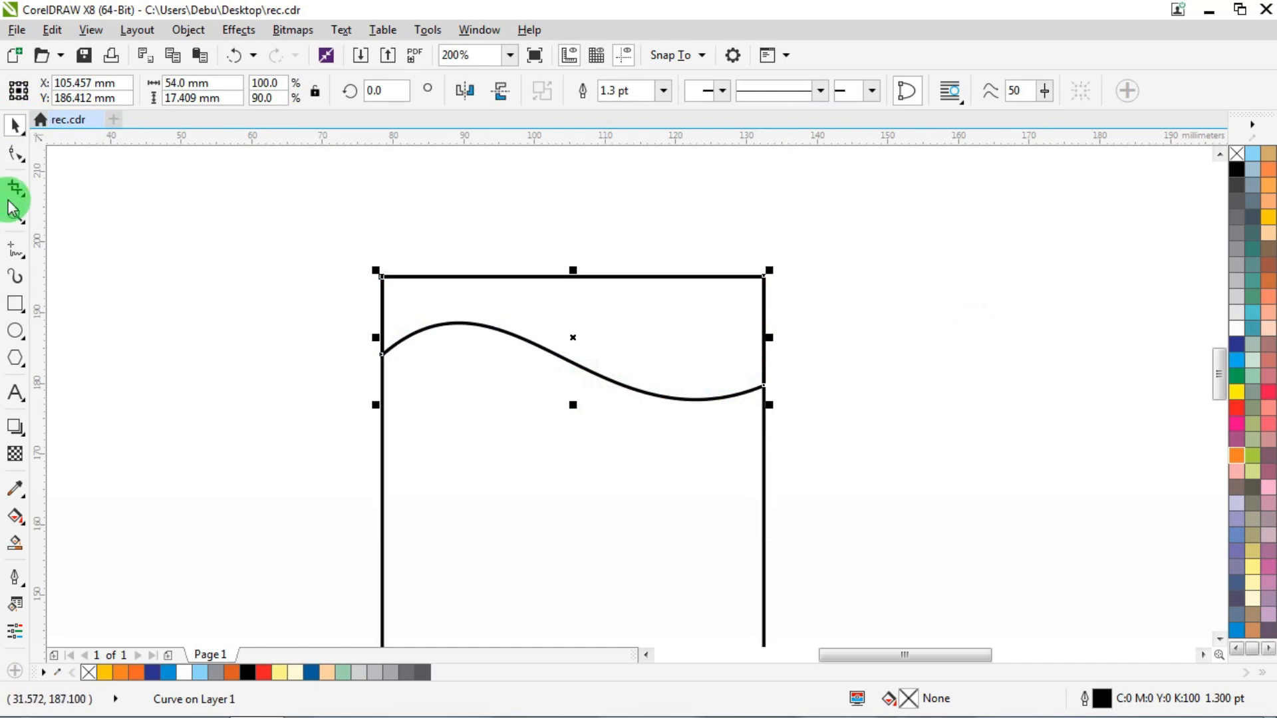
click(15, 154)
drag(469, 423, 470, 422)
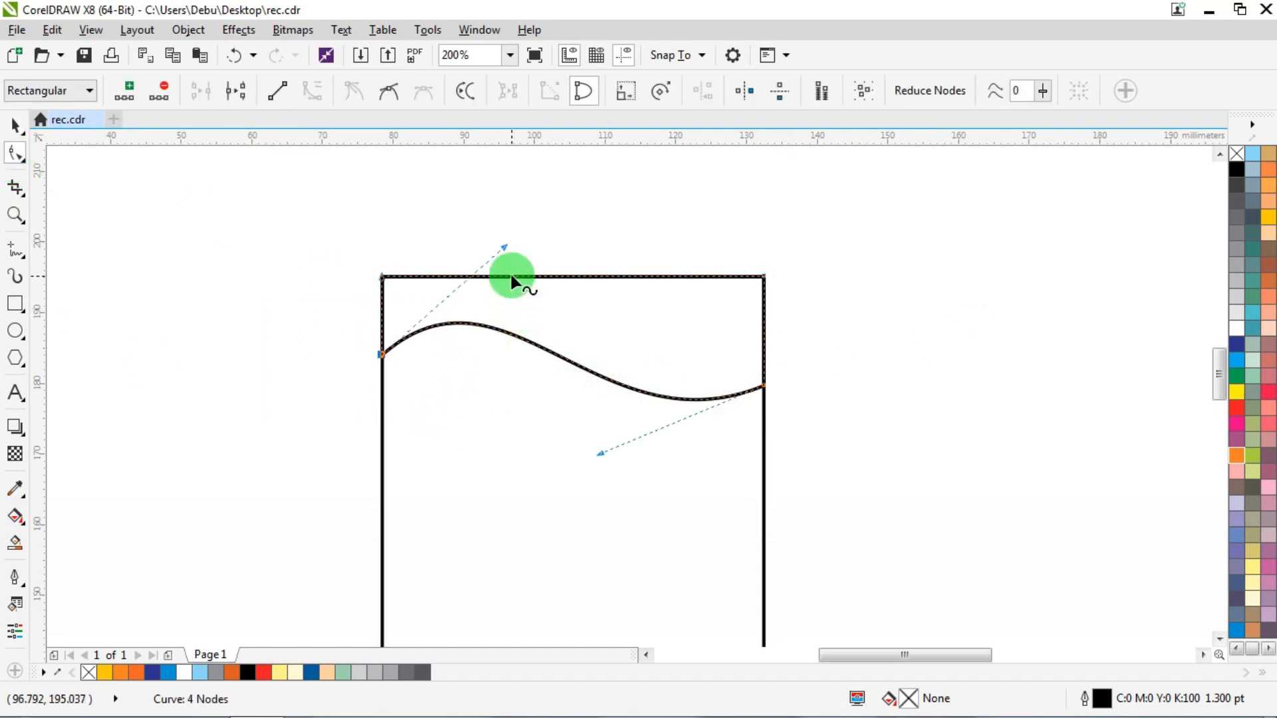
drag(505, 245, 513, 225)
click(15, 125)
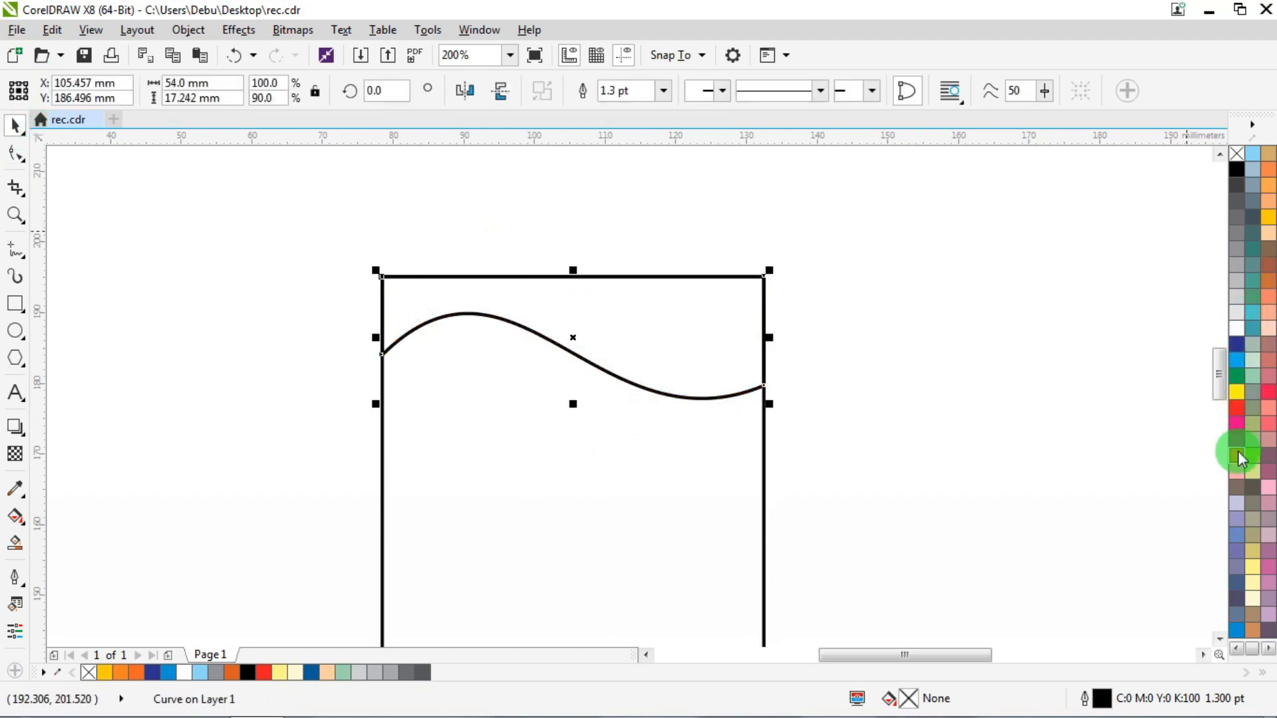
Step: Fill the wave shape with yellow (C:0 M:20 Y:100 K:0) and remove its outline
click(1269, 220)
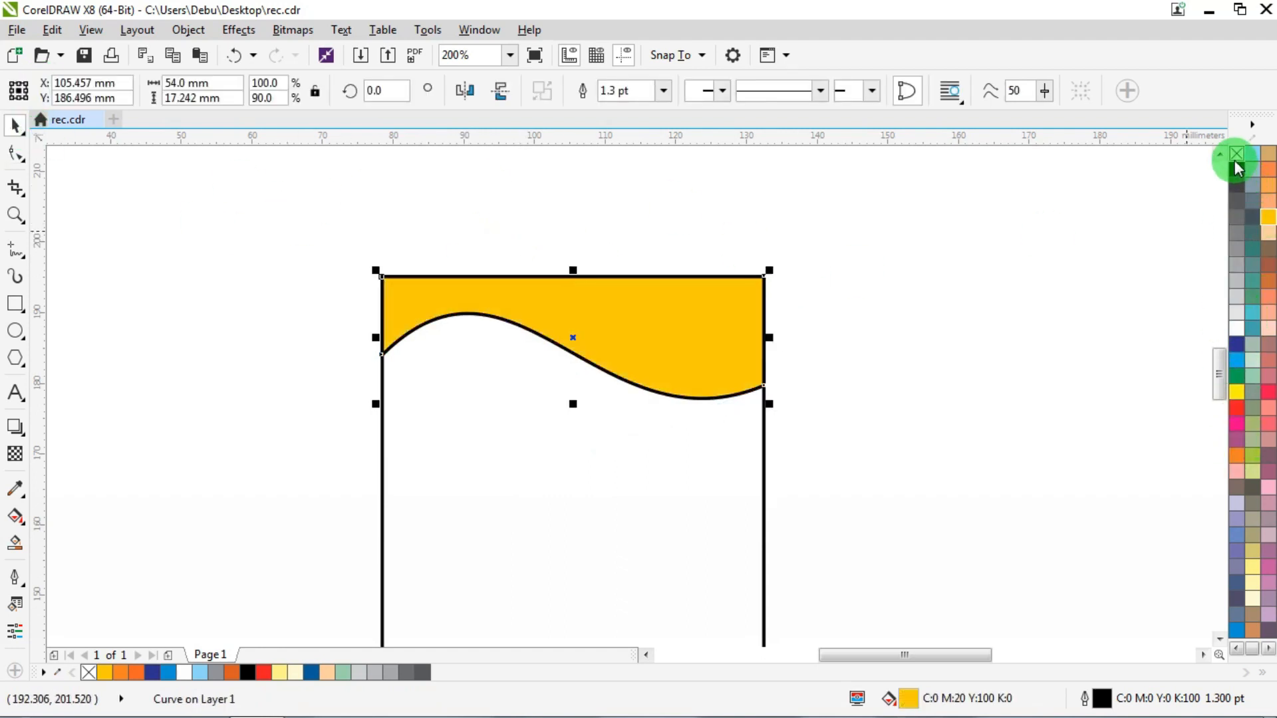
right_click(1236, 154)
click(876, 244)
click(611, 365)
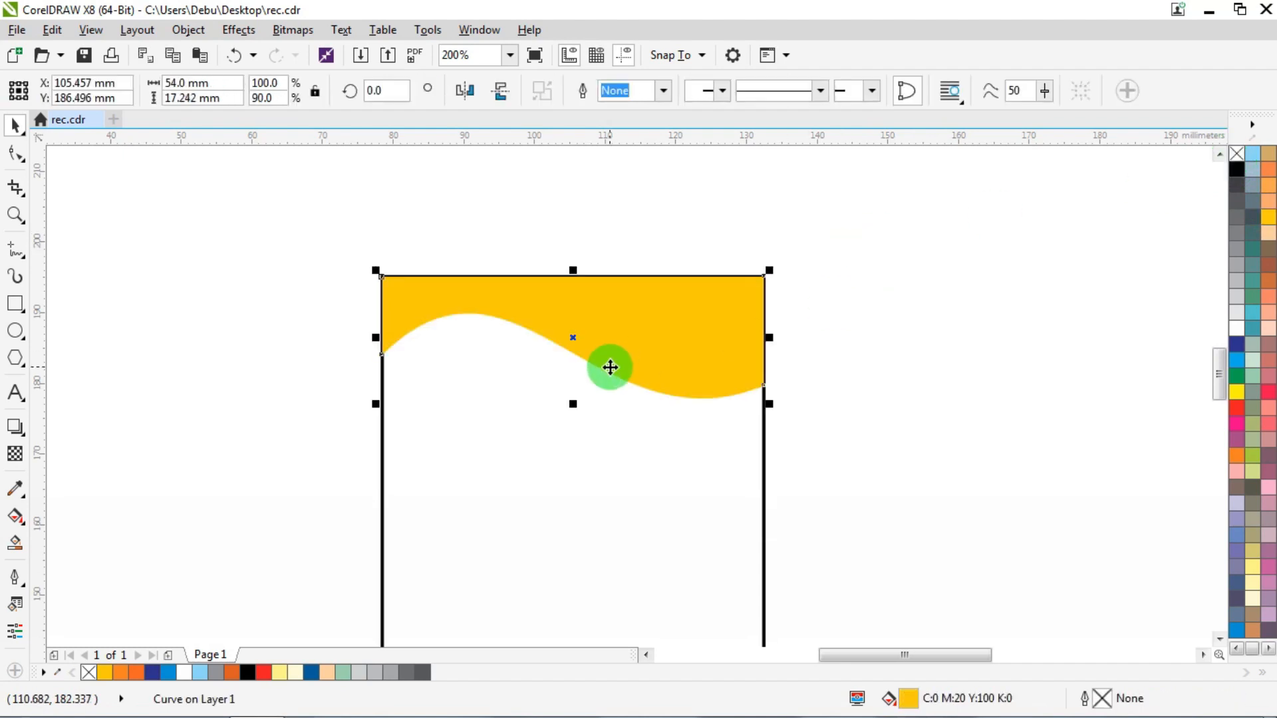
Step: Adjust the curve handle of the yellow wave's right end node to reshape the dip
click(18, 152)
drag(841, 343, 705, 422)
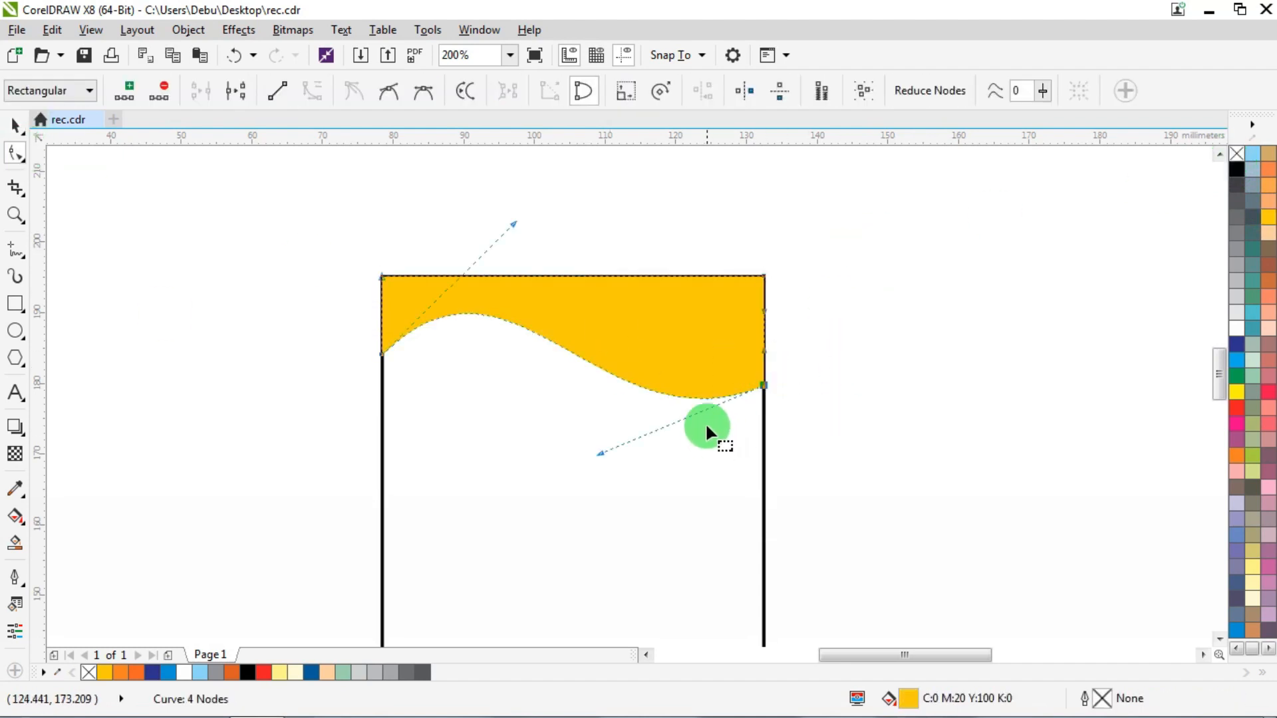
scroll(705, 421, up, 2)
drag(493, 479, 523, 492)
scroll(556, 467, down, 2)
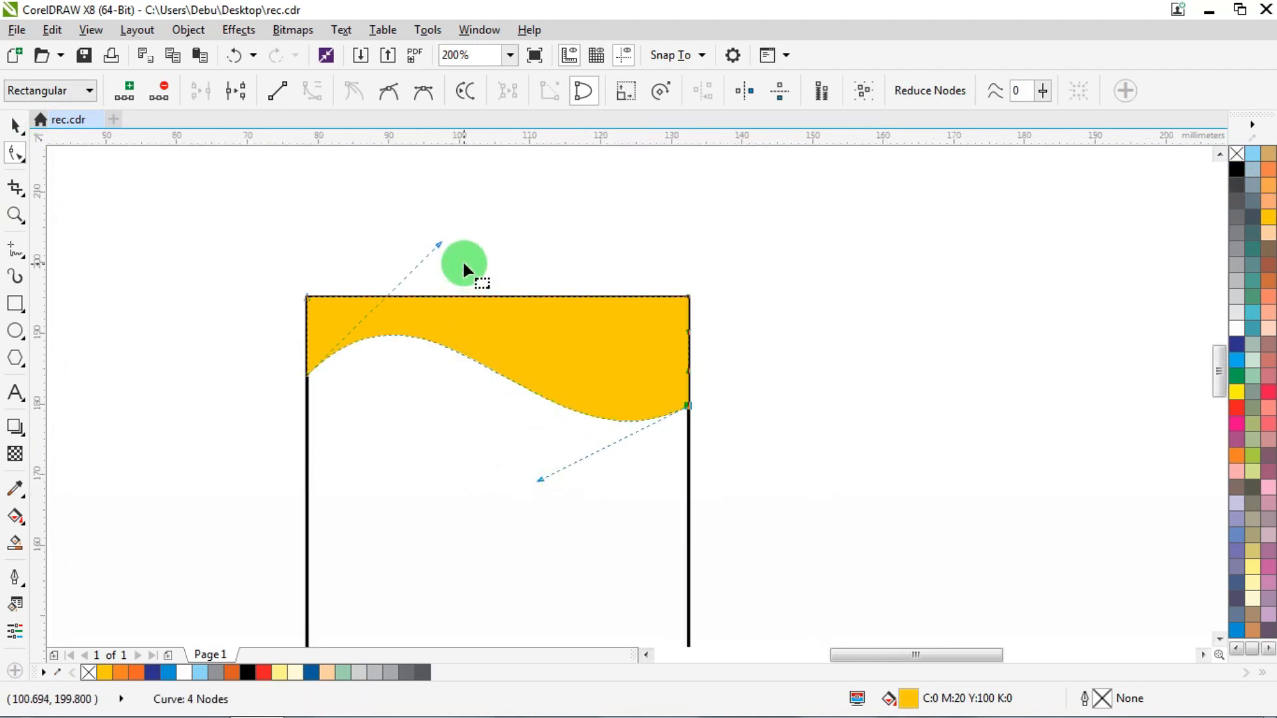
click(14, 124)
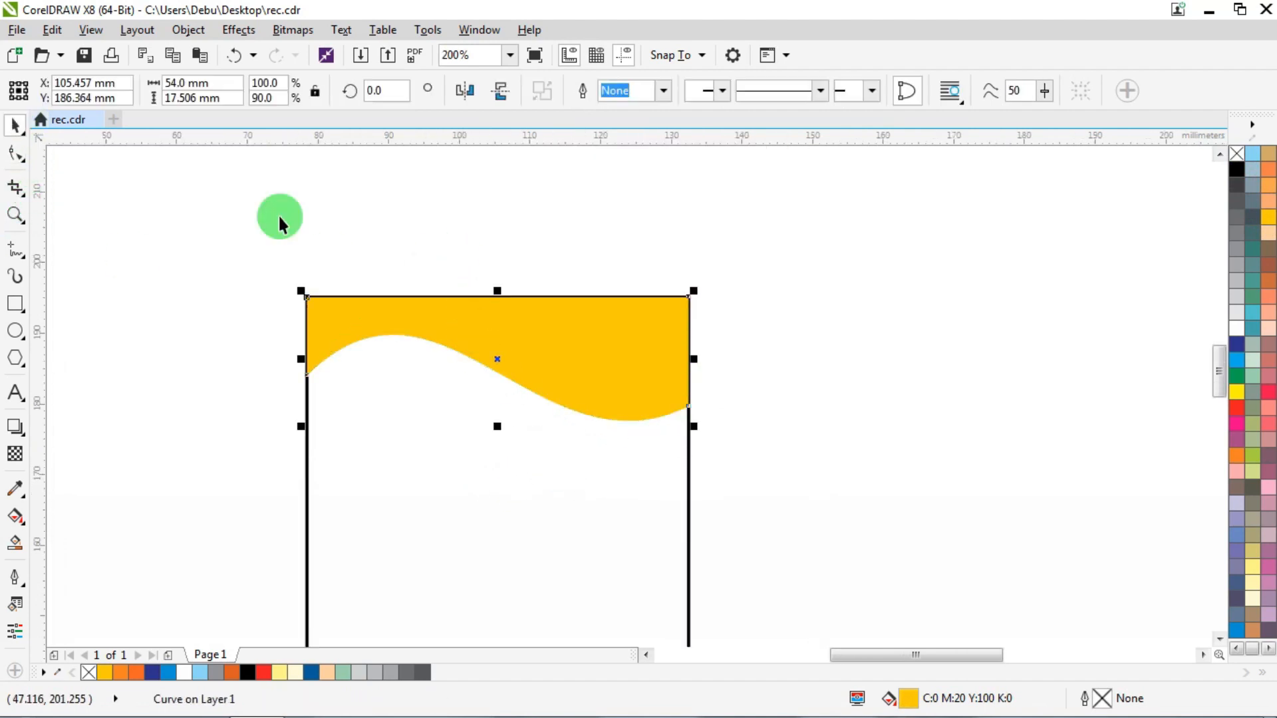
Step: Duplicate the yellow wave in place as a copy about 15.4 mm high with its top edge aligned, and fill the copy orange
right_click(564, 334)
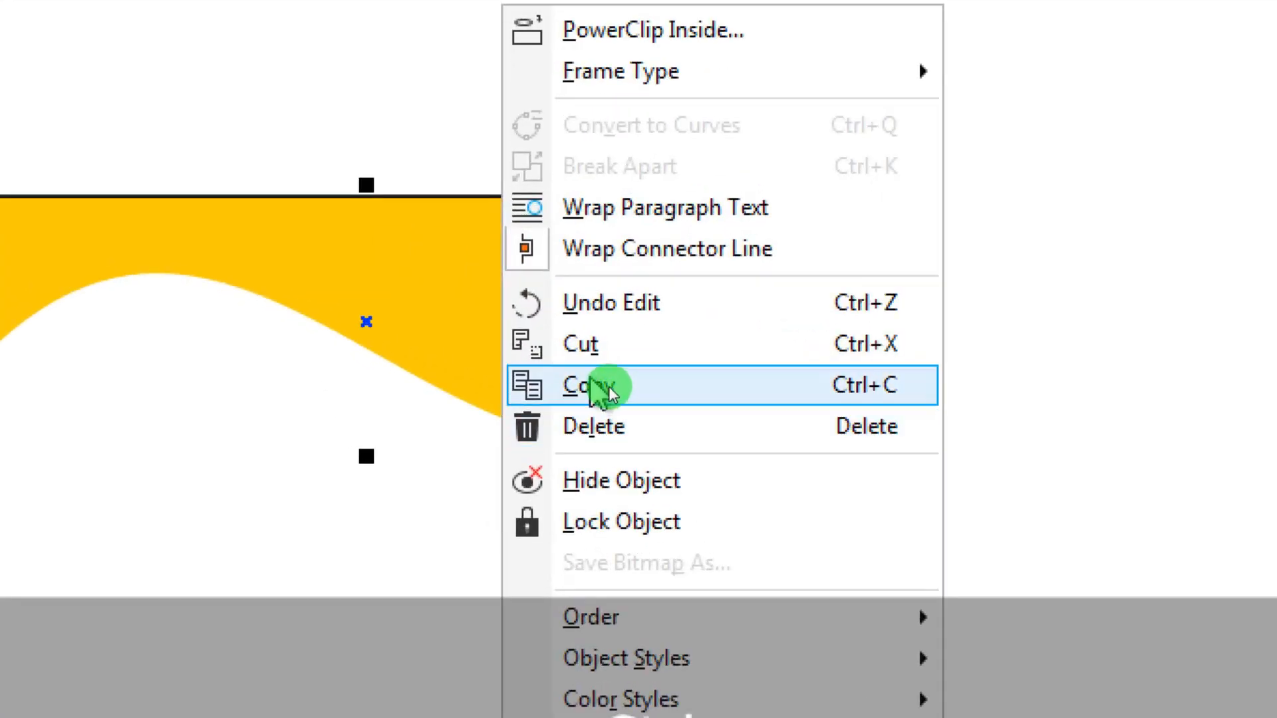
click(585, 391)
right_click(846, 281)
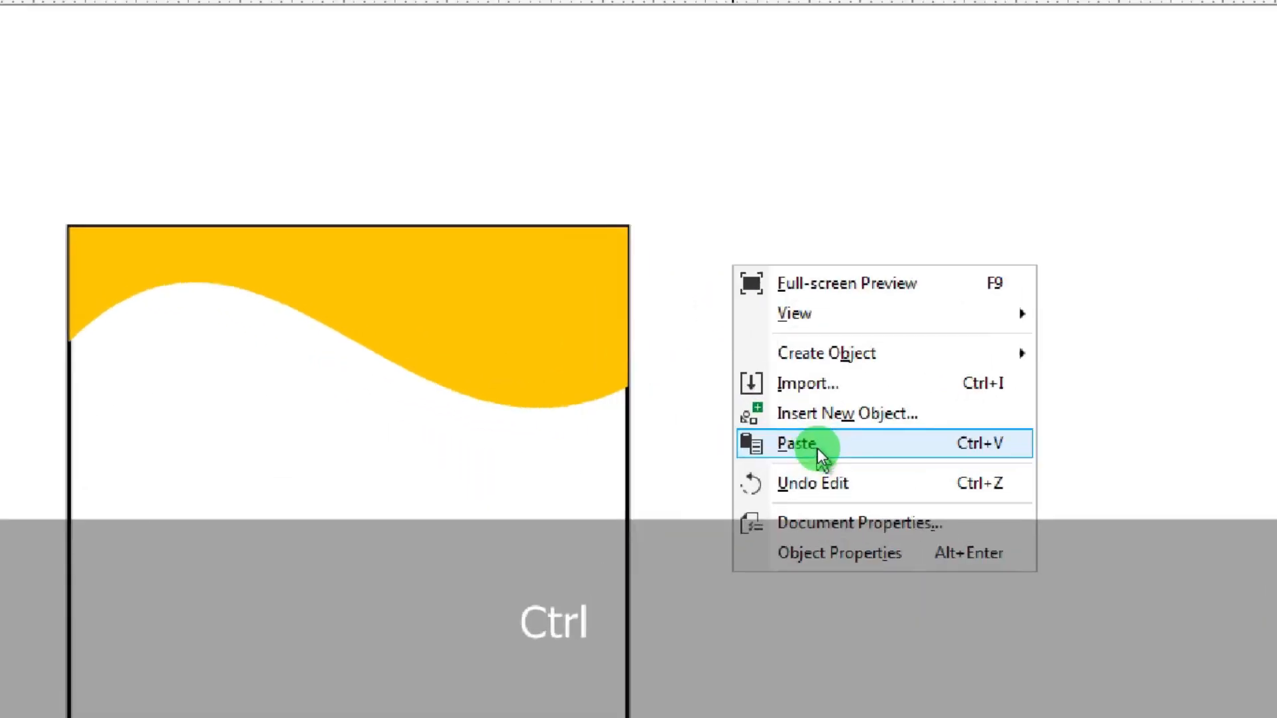
click(816, 448)
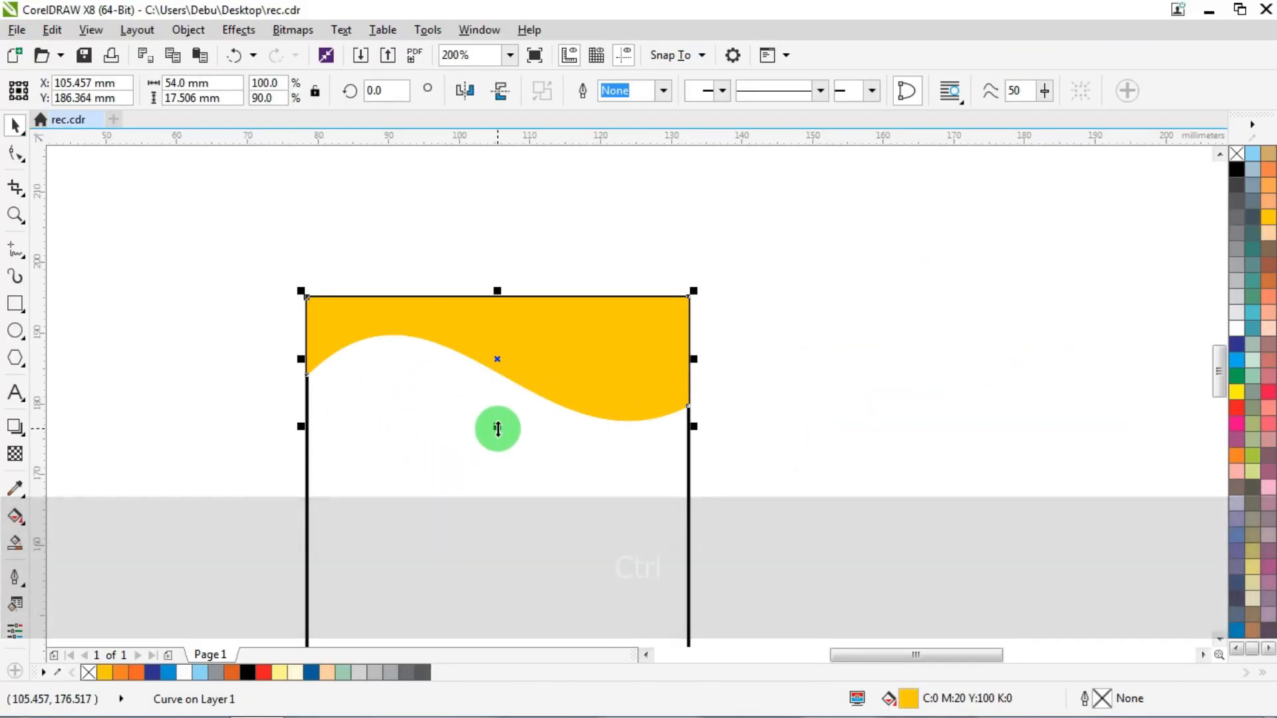
drag(499, 428, 496, 413)
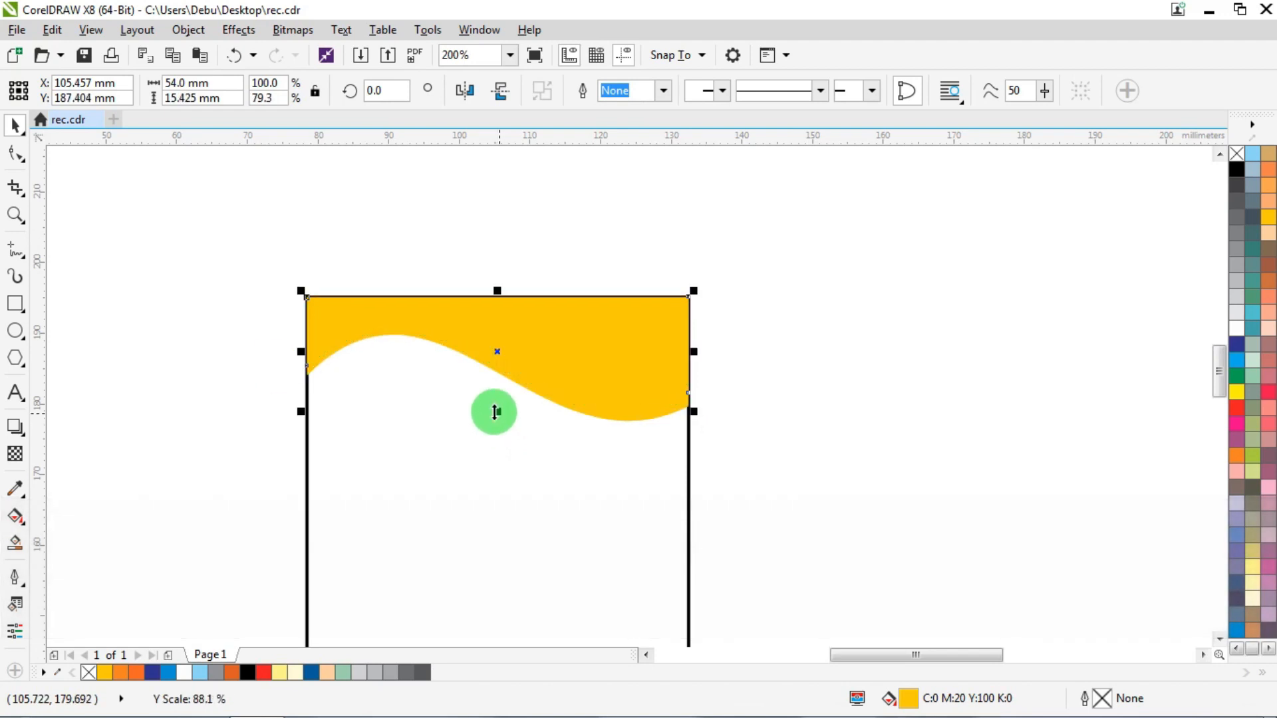
click(1238, 456)
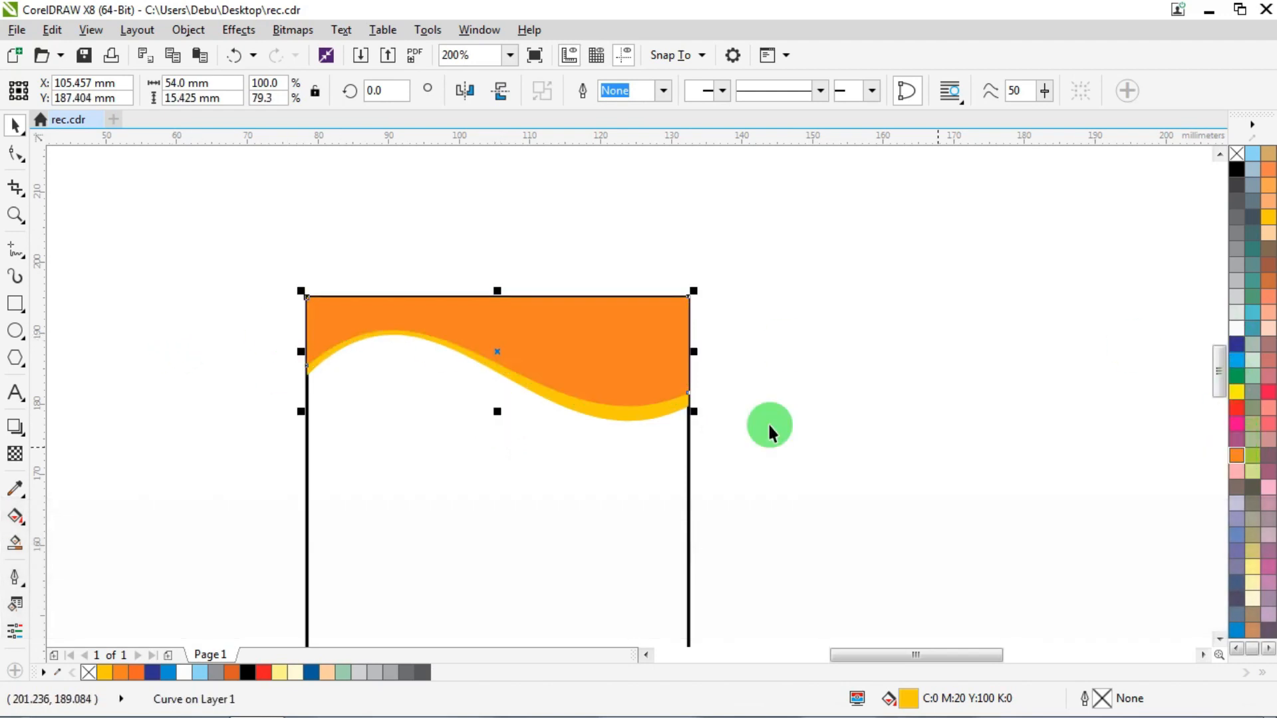
Step: Move the orange wave's left end node straight up about 1.55 mm and its right end node slightly down to reshape the yellow band
scroll(307, 362, up, 1)
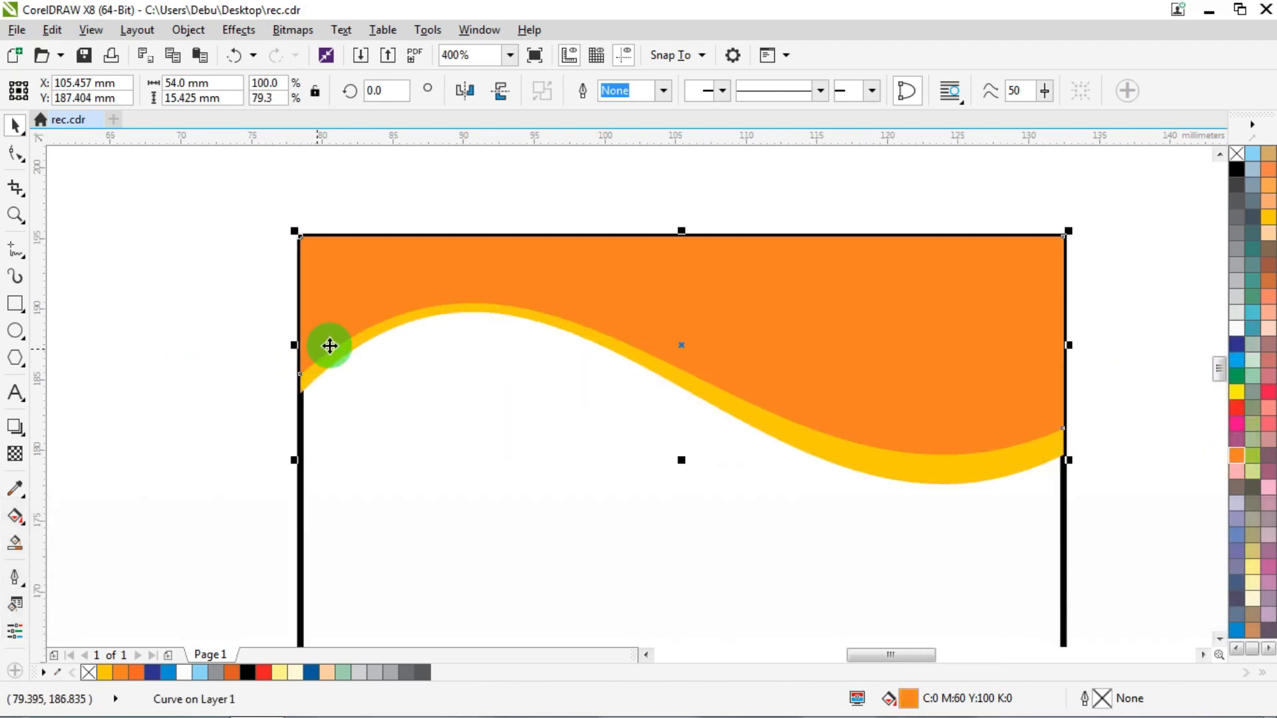
click(17, 160)
scroll(398, 368, up, 1)
key(ctrl)
drag(202, 380, 205, 334)
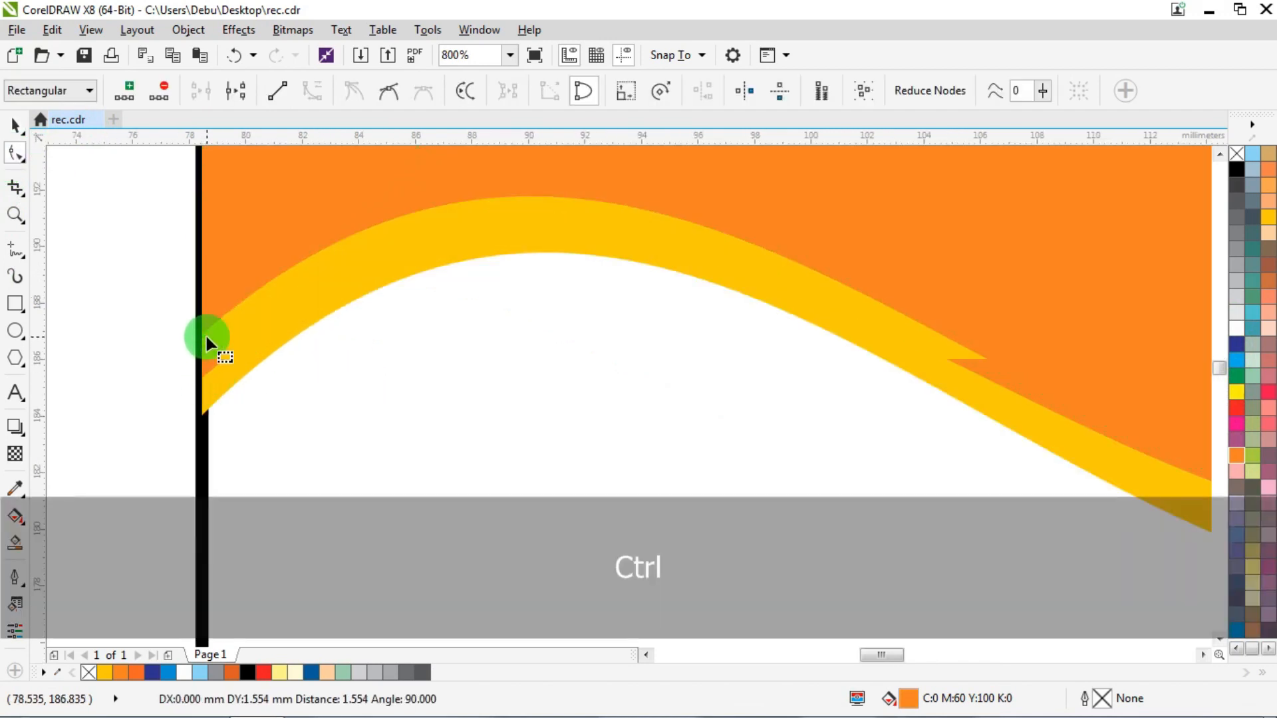
scroll(204, 334, down, 1)
scroll(981, 433, up, 1)
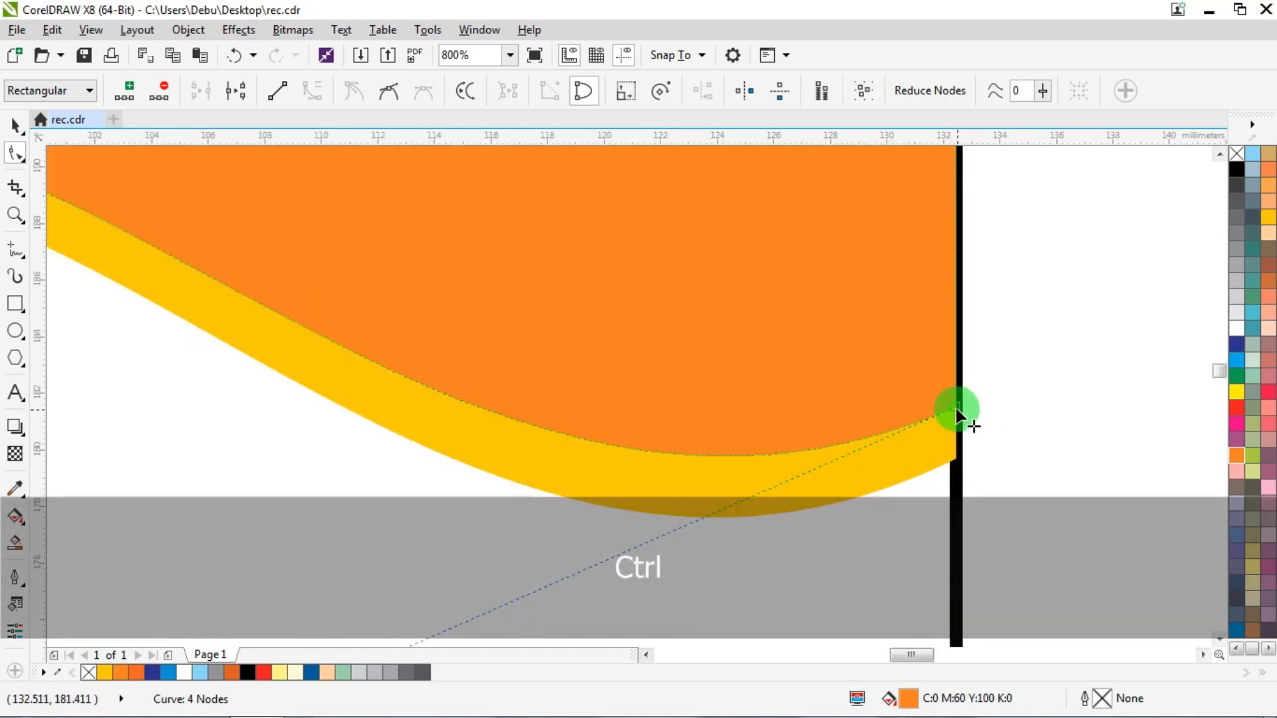
drag(955, 410, 955, 430)
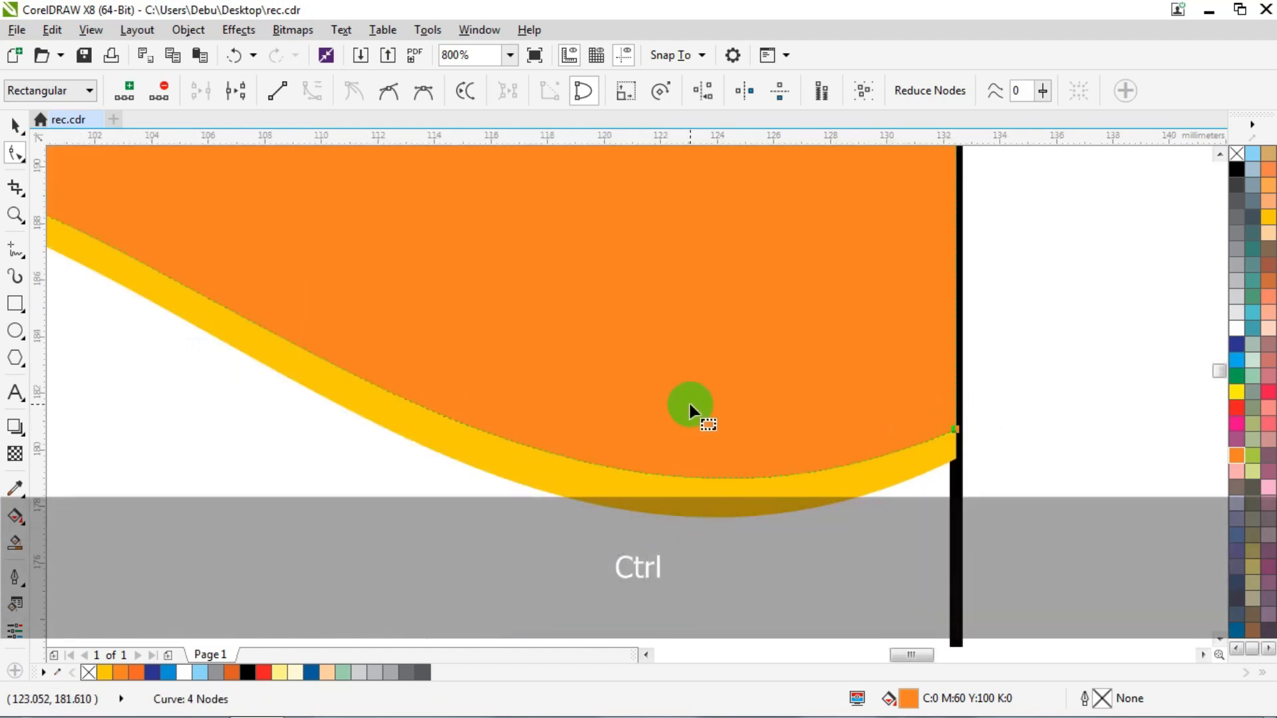
scroll(693, 419, down, 1)
scroll(621, 365, down, 1)
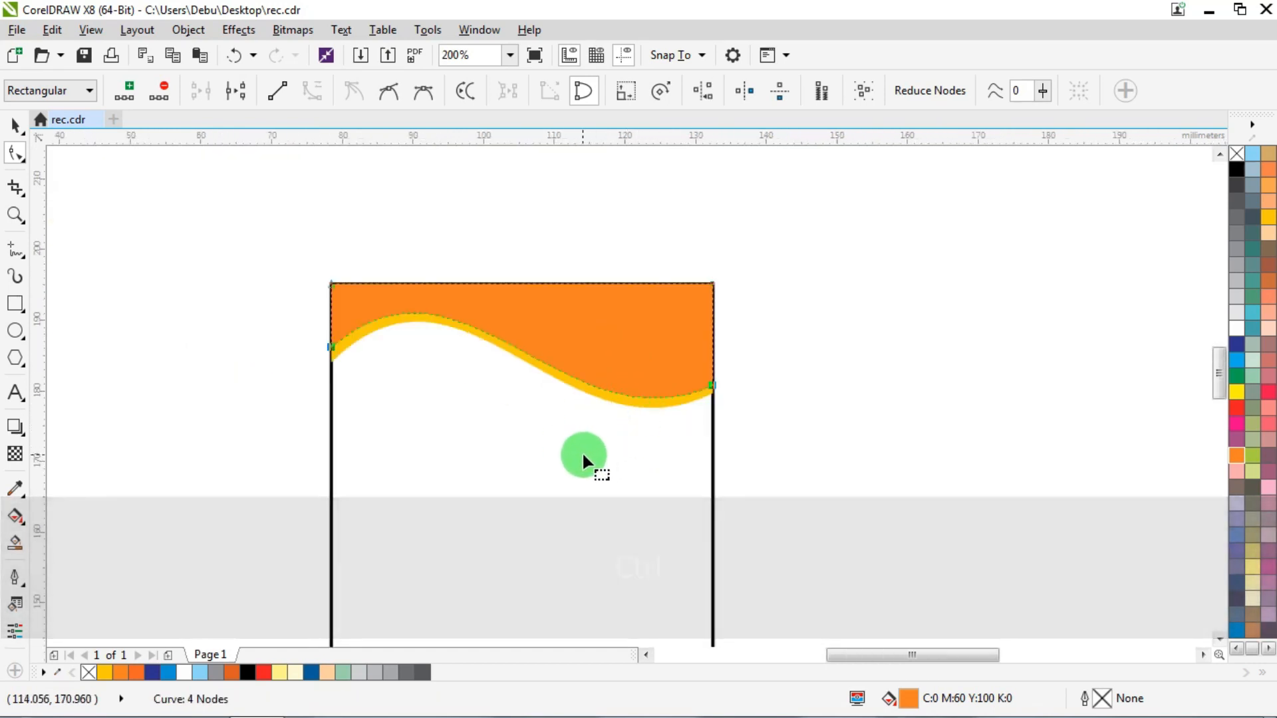
Step: Lengthen the curve handle at the orange wave's right end node and raise its left end node slightly
scroll(585, 456, up, 1)
drag(808, 331, 804, 350)
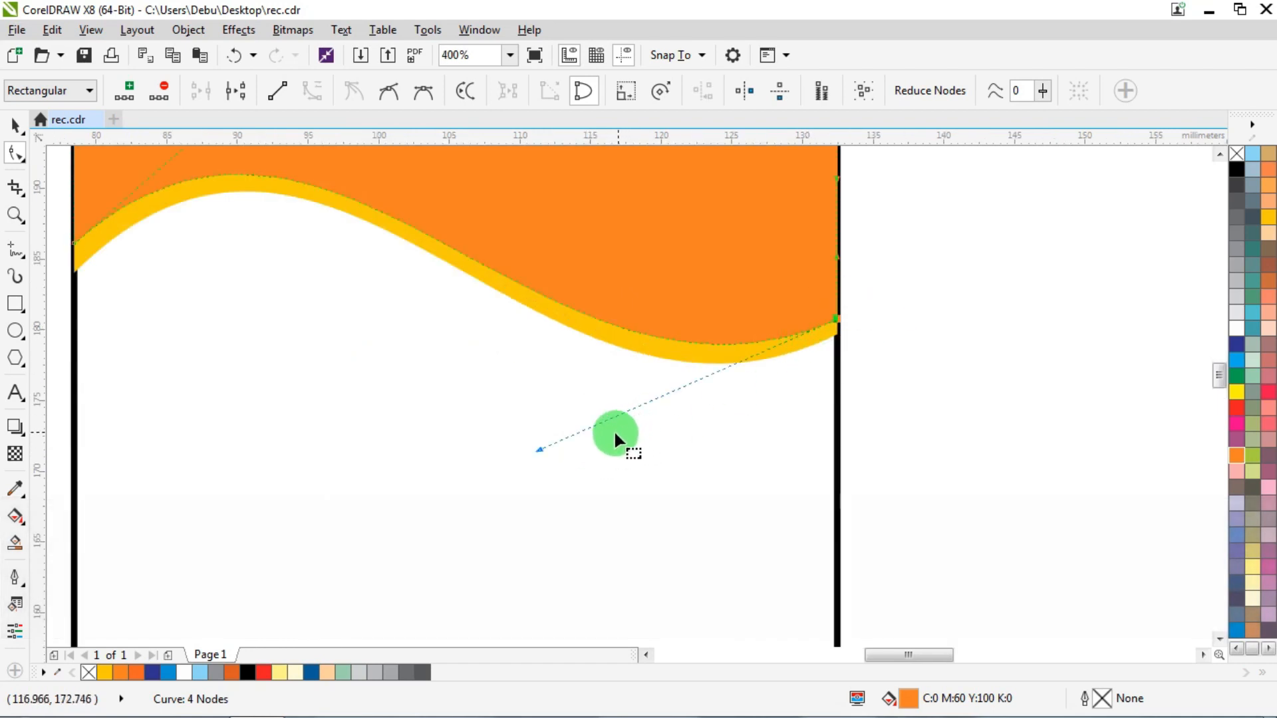
drag(537, 448, 524, 453)
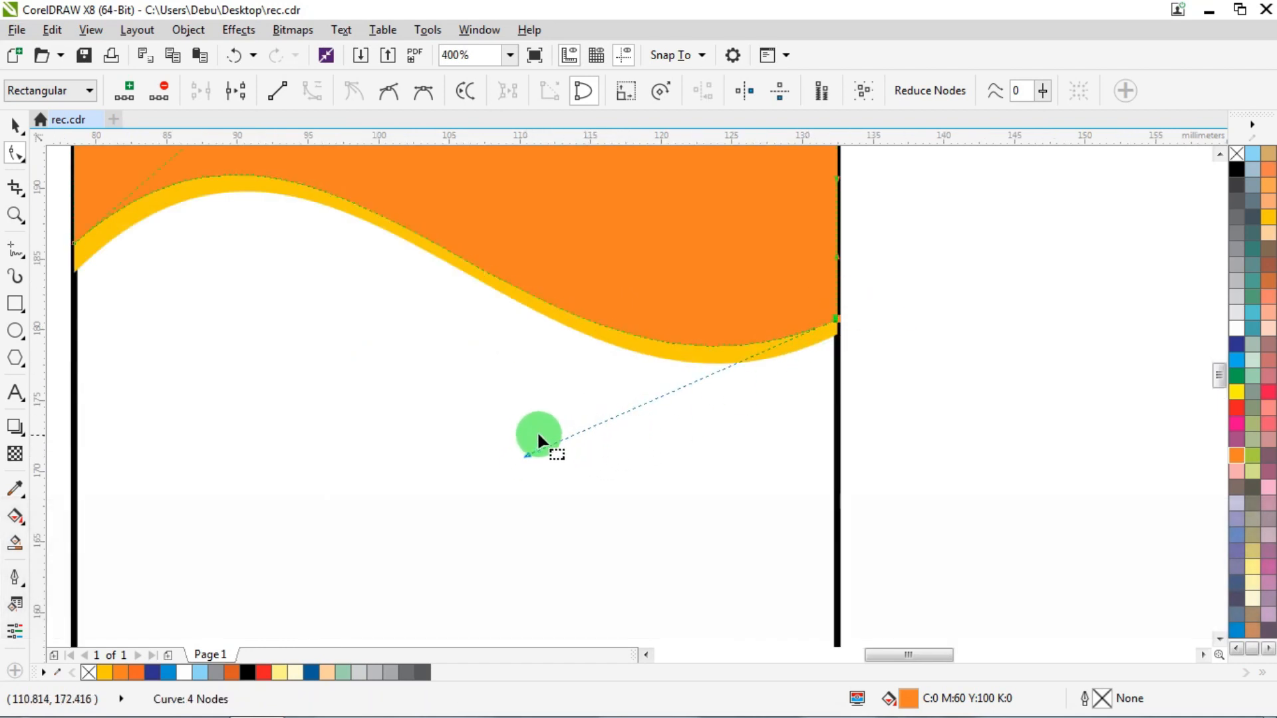
scroll(537, 432, down, 1)
scroll(313, 346, up, 1)
drag(358, 348, 358, 336)
scroll(346, 339, down, 1)
Step: Reposition the orange wave's right end node and pull the middle of its curved edge slightly upward
scroll(736, 373, up, 1)
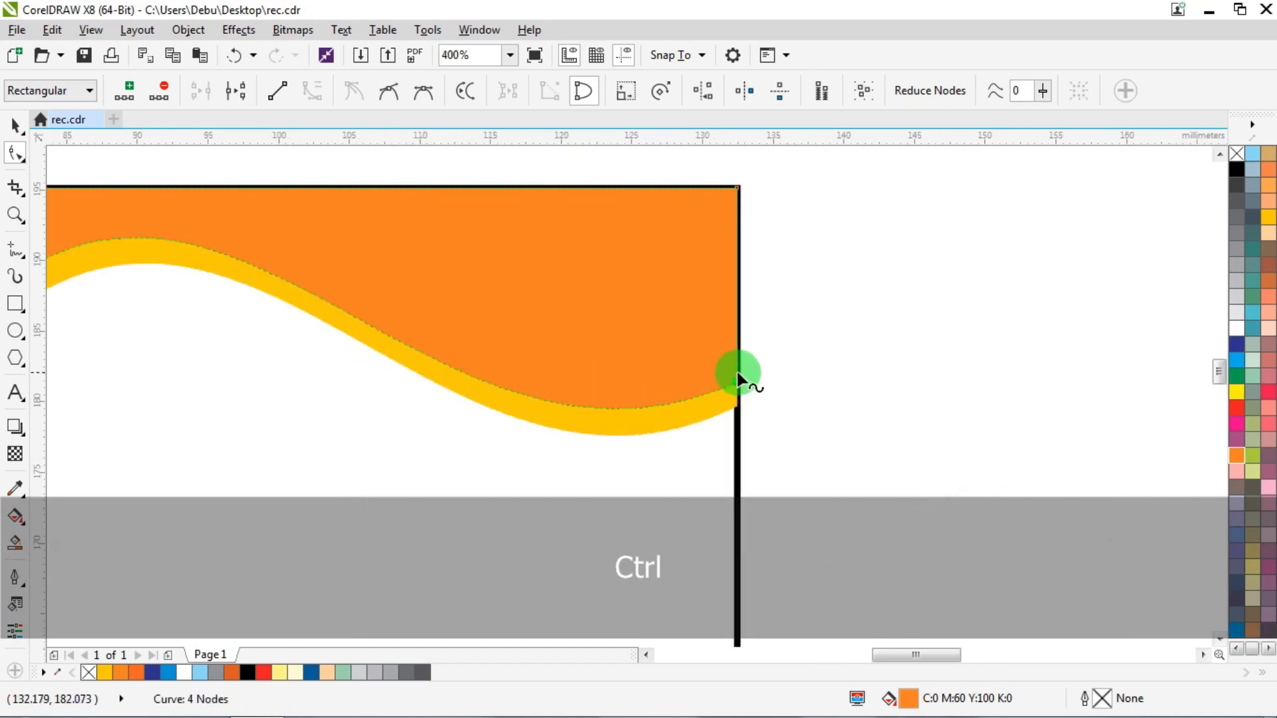
mouse_move(835, 334)
mouse_down()
mouse_move(709, 397)
mouse_move(588, 389)
mouse_move(661, 363)
mouse_move(658, 381)
mouse_move(660, 370)
mouse_up()
scroll(744, 386, up, 2)
scroll(660, 370, down, 3)
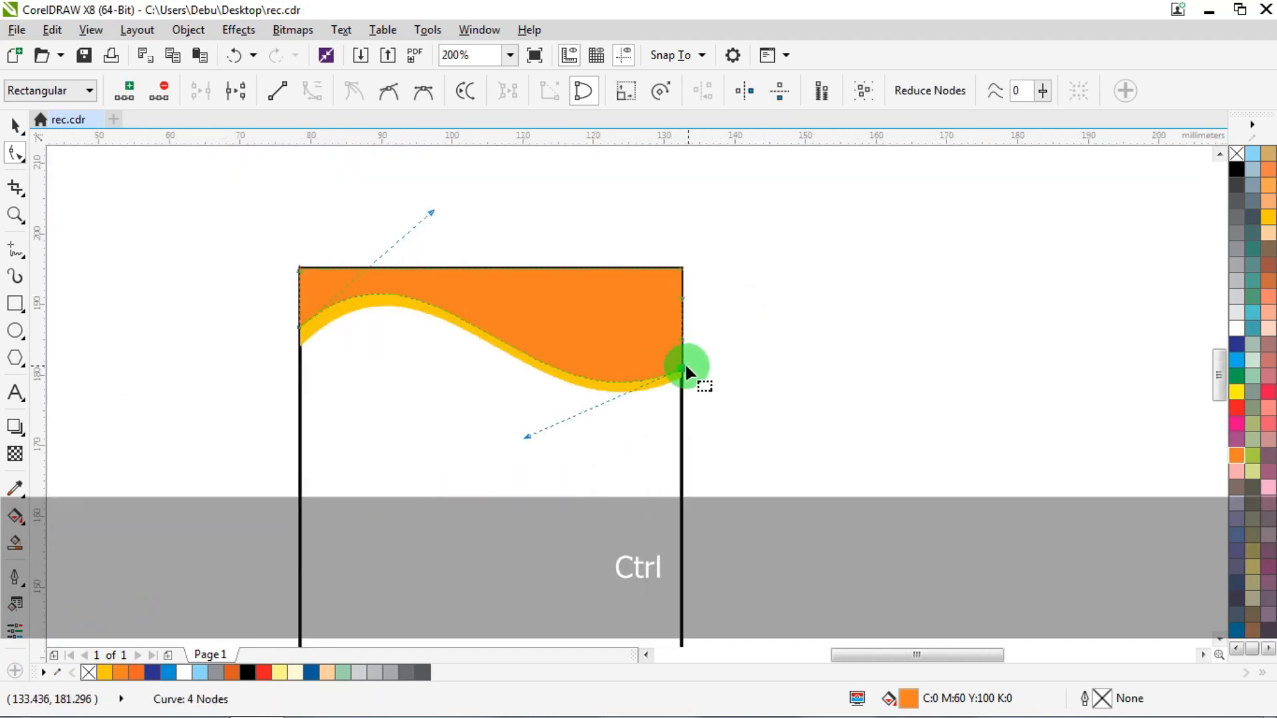
scroll(532, 365, up, 1)
click(457, 328)
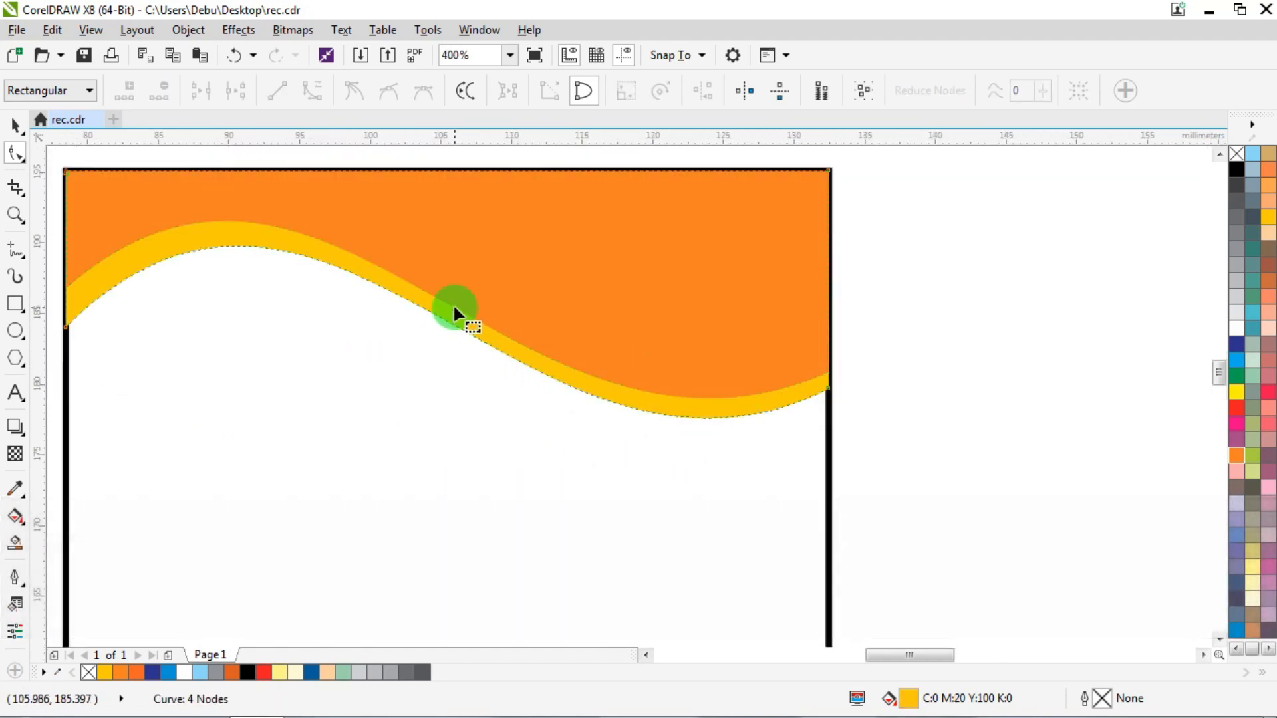
click(451, 308)
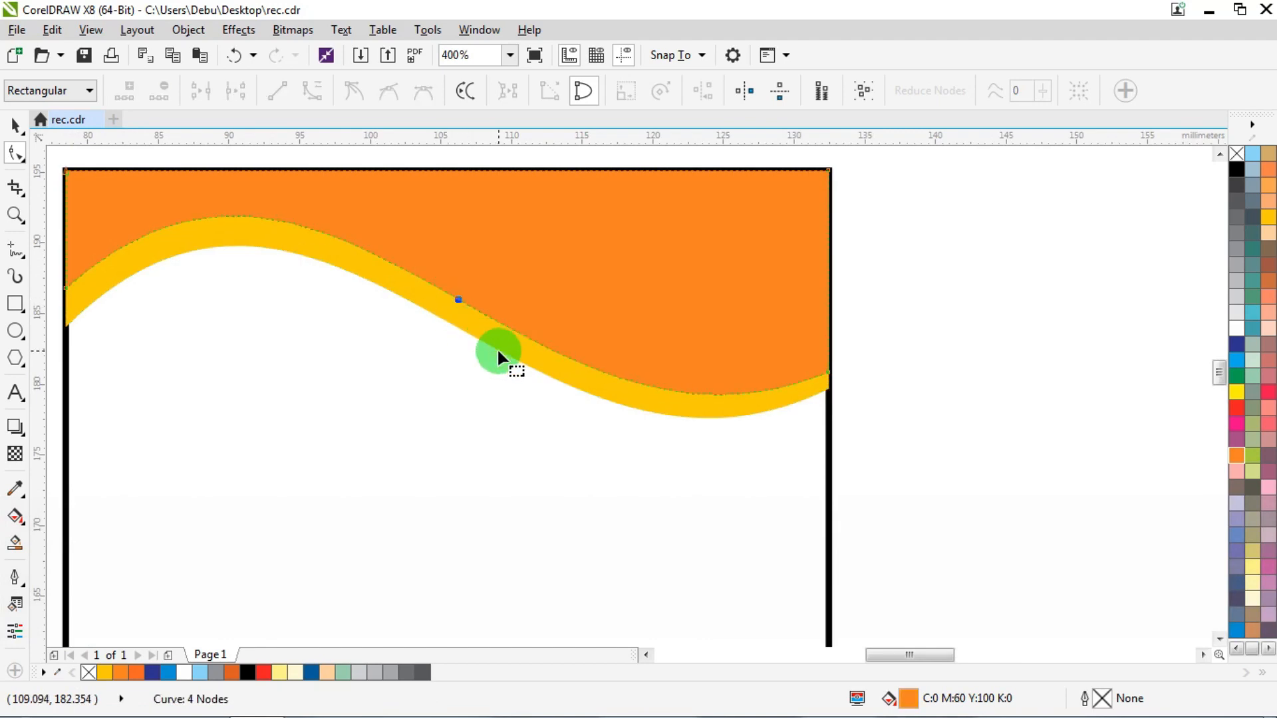
scroll(497, 355, down, 1)
scroll(385, 306, up, 1)
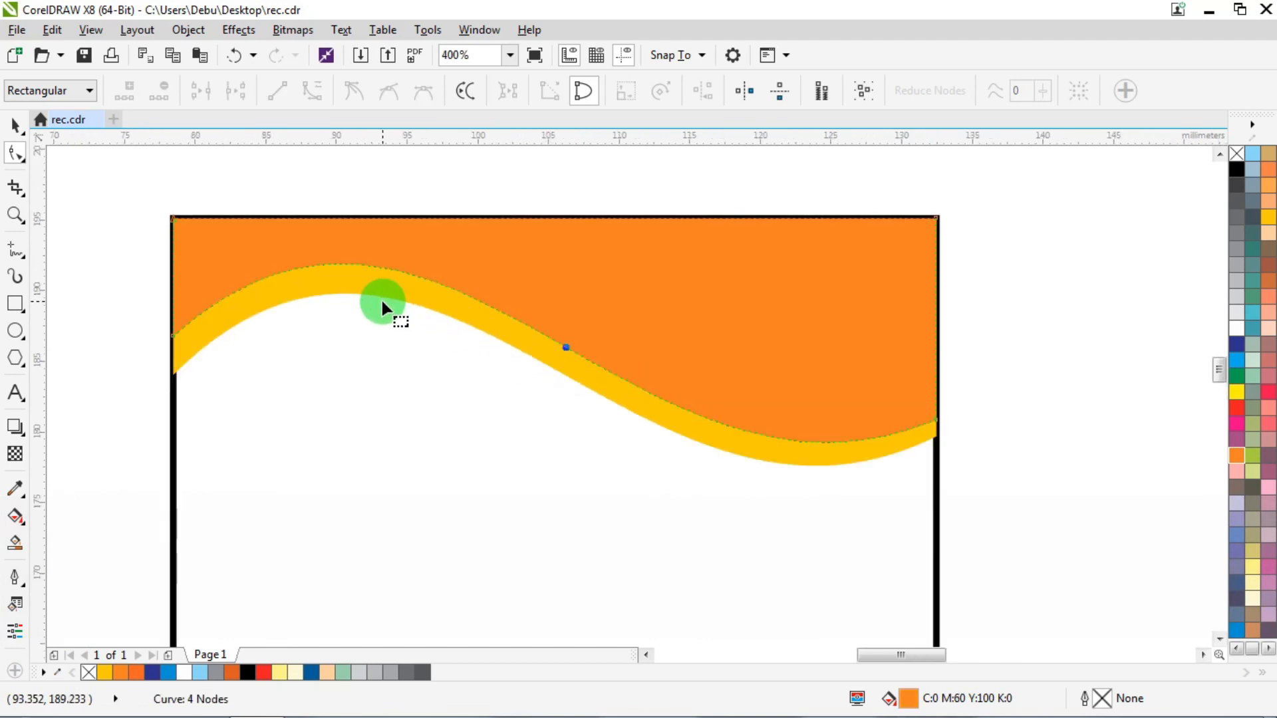
Step: Apply a linear fountain fill from orange to yellow across the orange wave, shifting the gradient's orange start toward the card's center
click(12, 129)
key(ctrl)
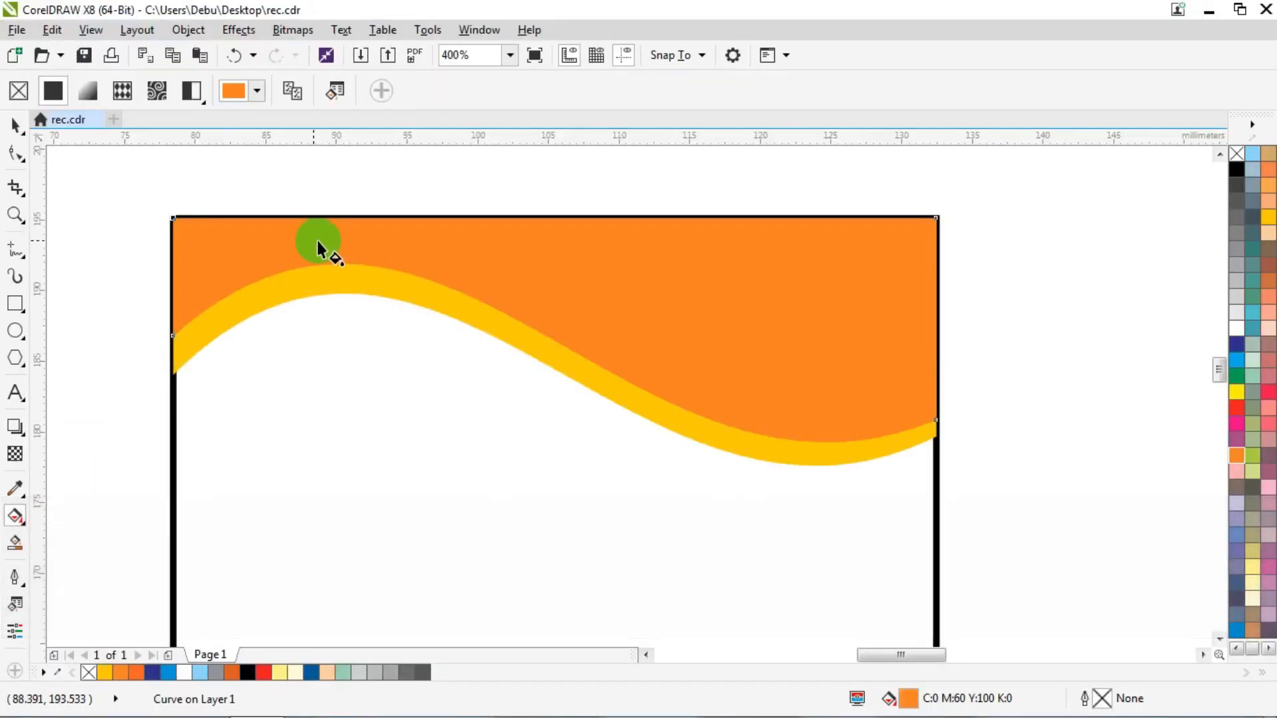
drag(317, 241, 902, 410)
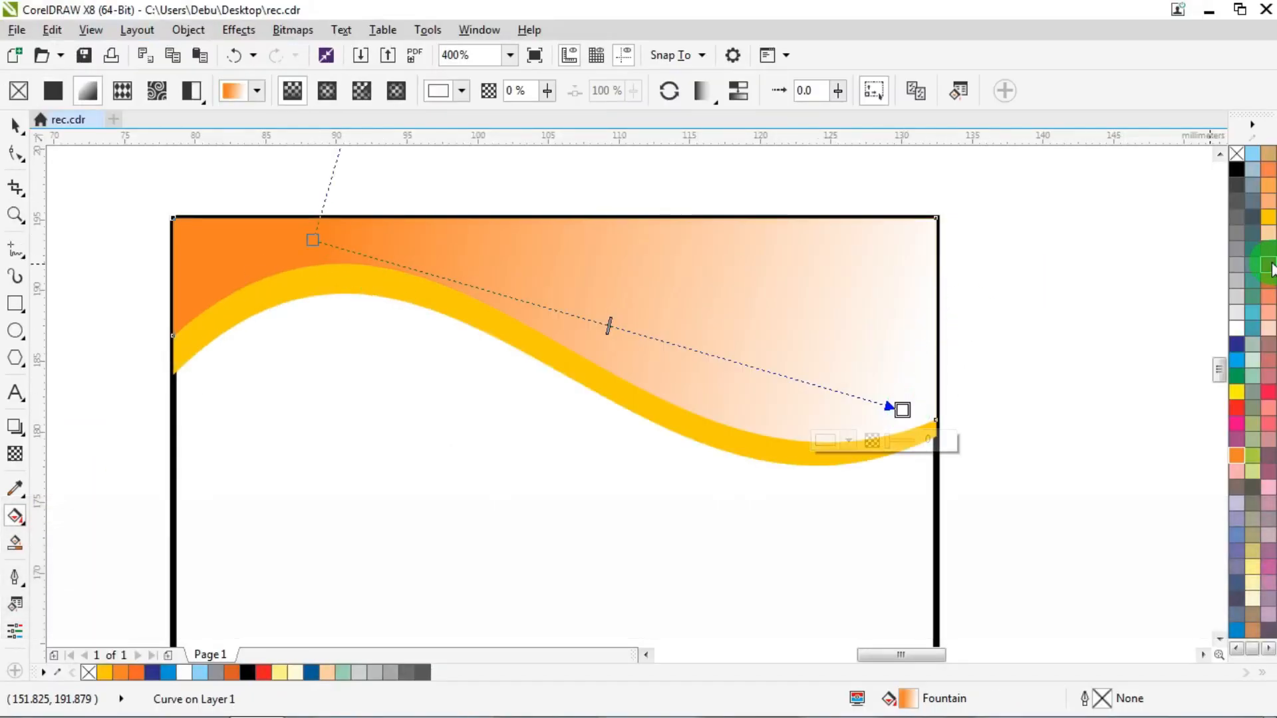
click(1269, 216)
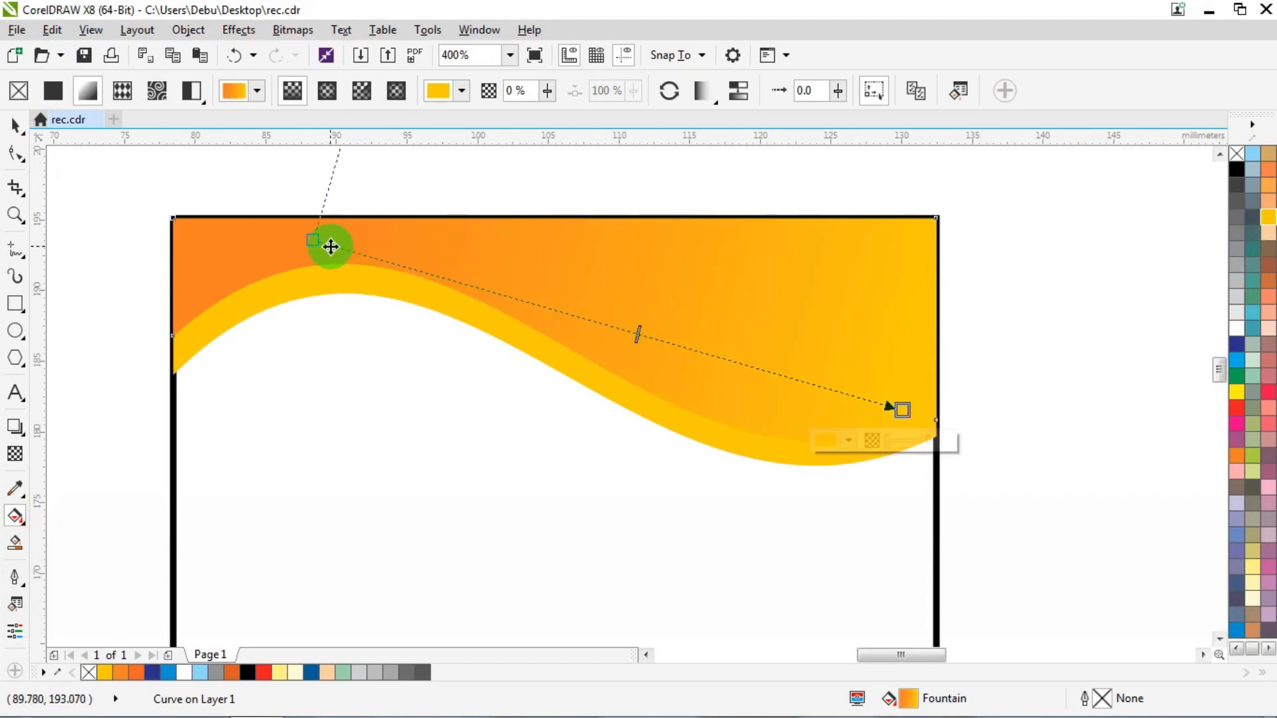
drag(312, 244, 342, 249)
drag(426, 267, 450, 269)
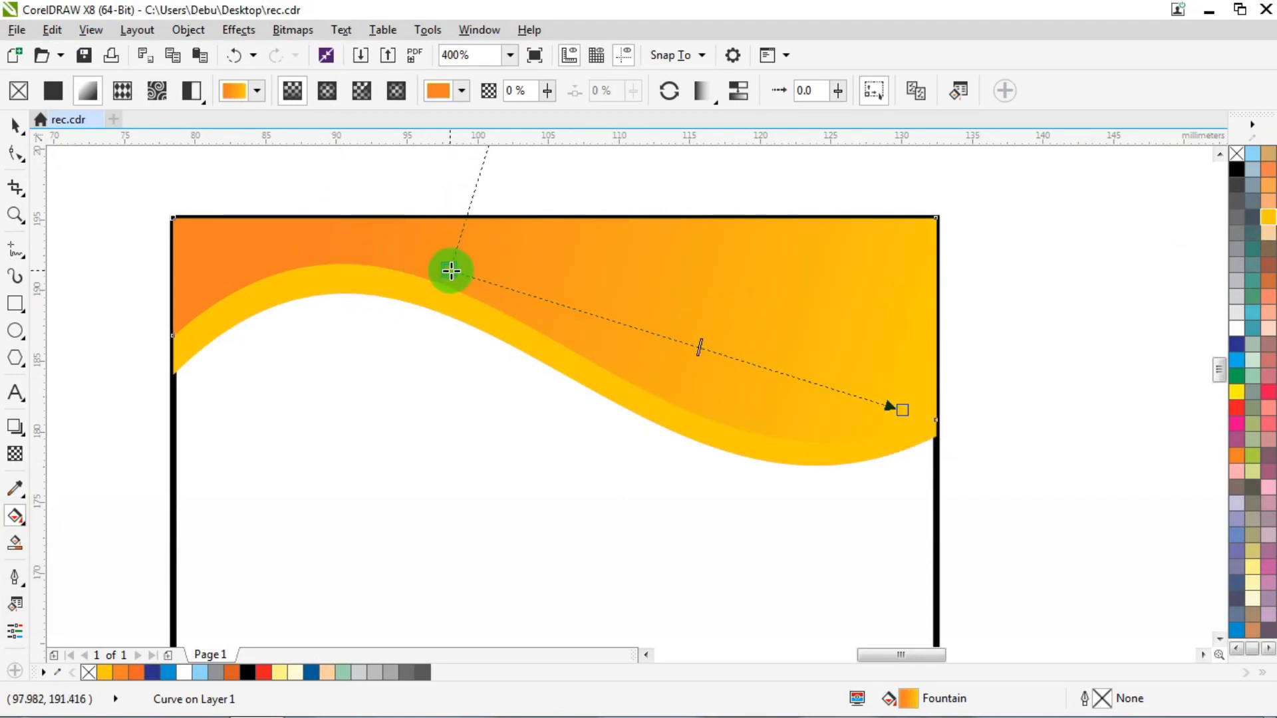
click(15, 128)
scroll(401, 321, down, 1)
click(844, 282)
Step: Duplicate the card rectangle in place and shrink the copy to about 28.8 × 13.0 mm in the card's upper-right corner
scroll(676, 366, down, 1)
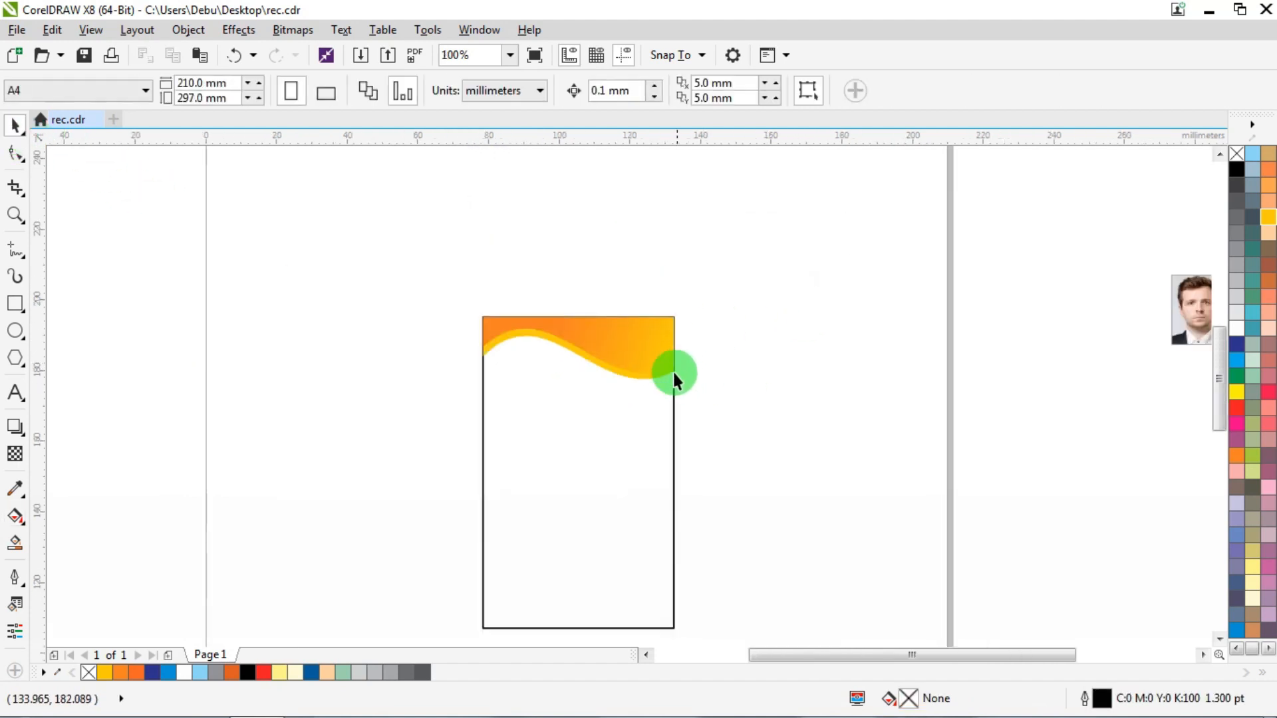
click(590, 514)
drag(580, 625, 596, 391)
scroll(578, 362, up, 1)
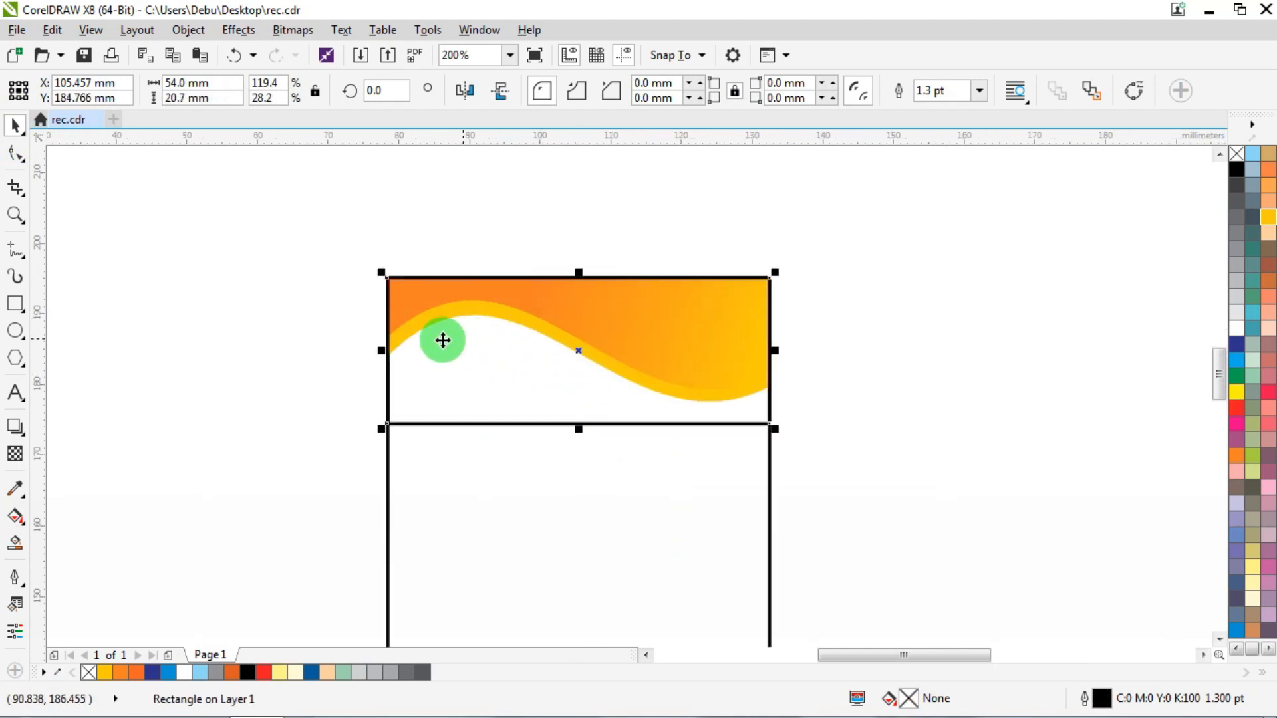
drag(381, 353, 564, 356)
drag(664, 428, 650, 367)
scroll(649, 362, up, 1)
Step: Convert the small corner rectangle to curves, delete its lower-left node and raise its lower-right node along the card's edge
click(15, 156)
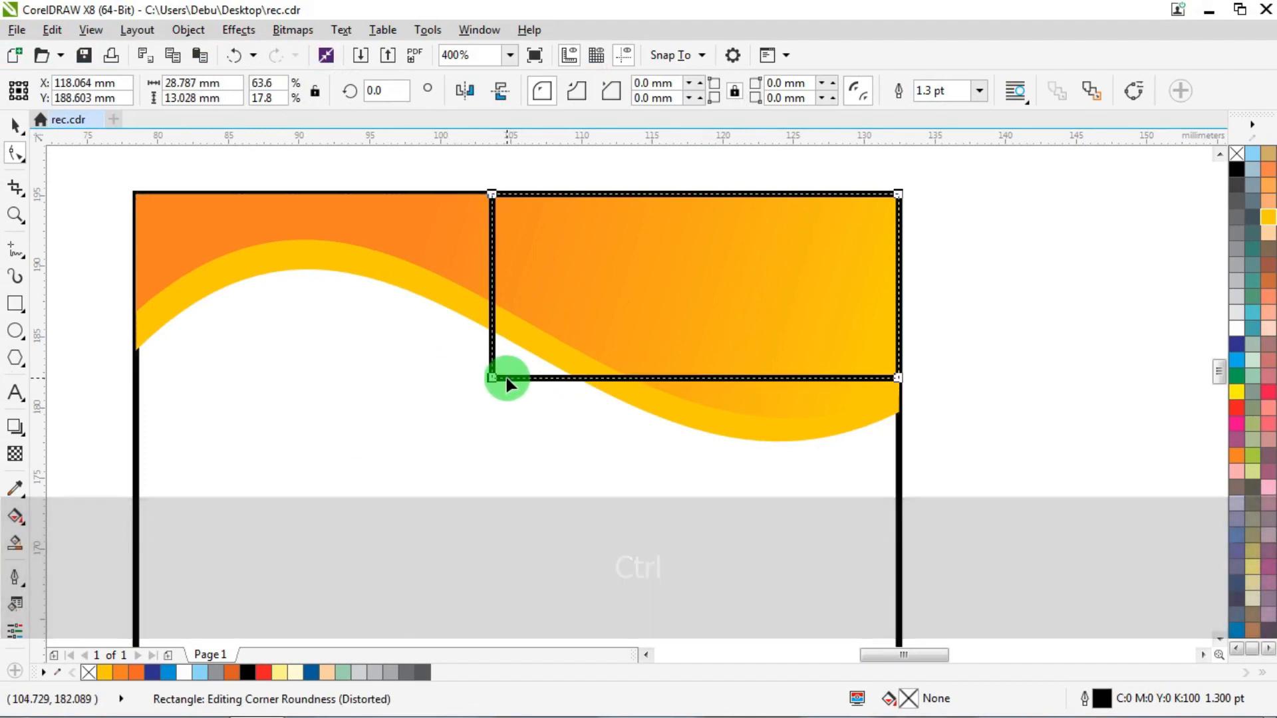
right_click(509, 379)
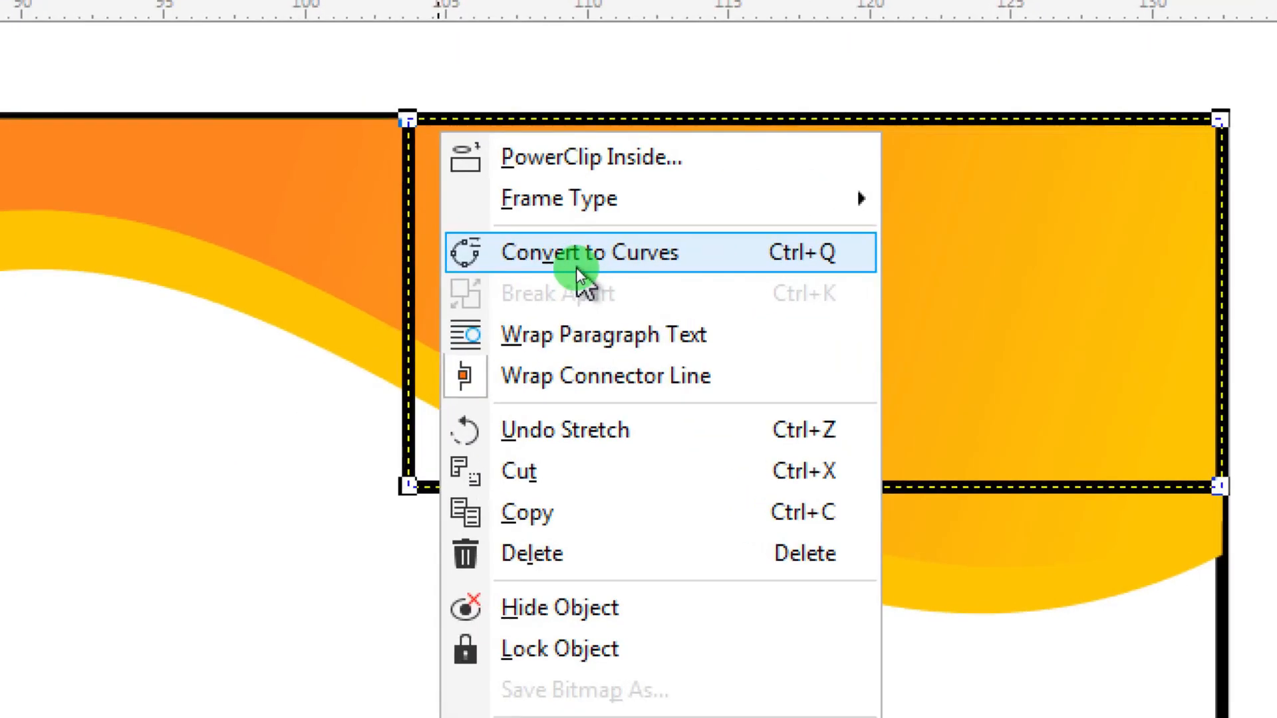
click(576, 263)
drag(399, 402, 472, 472)
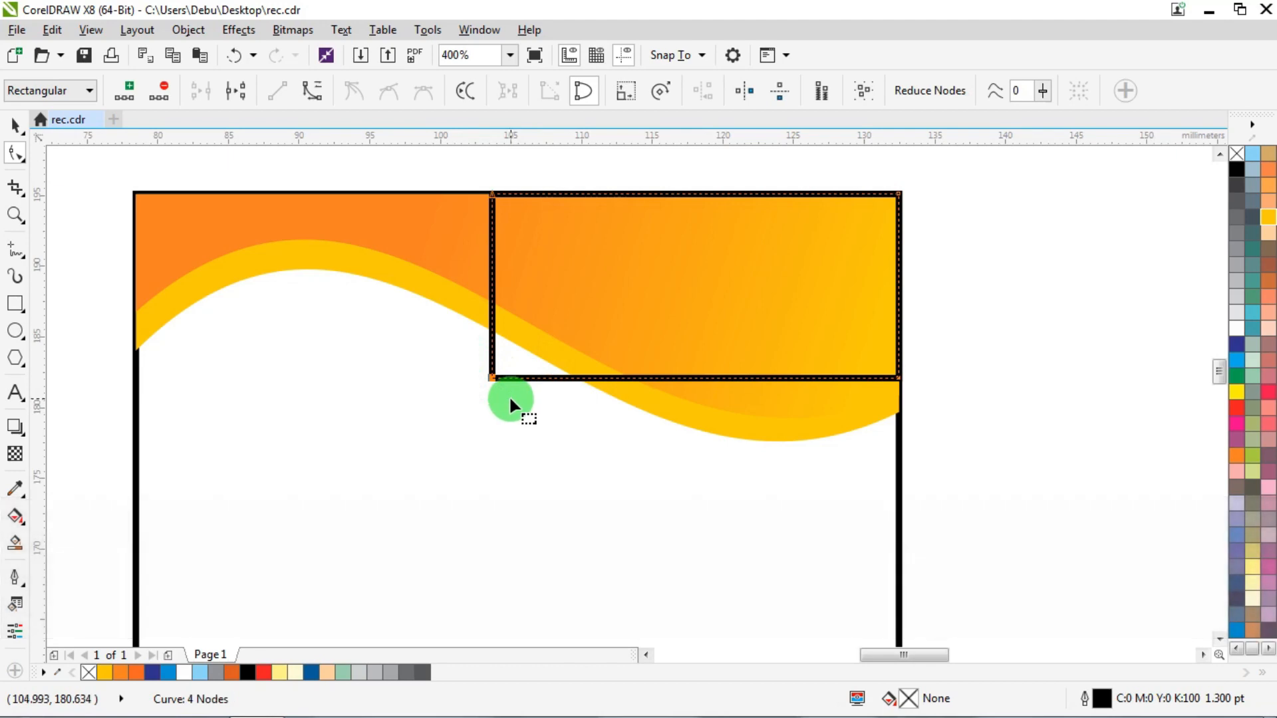
key(Delete)
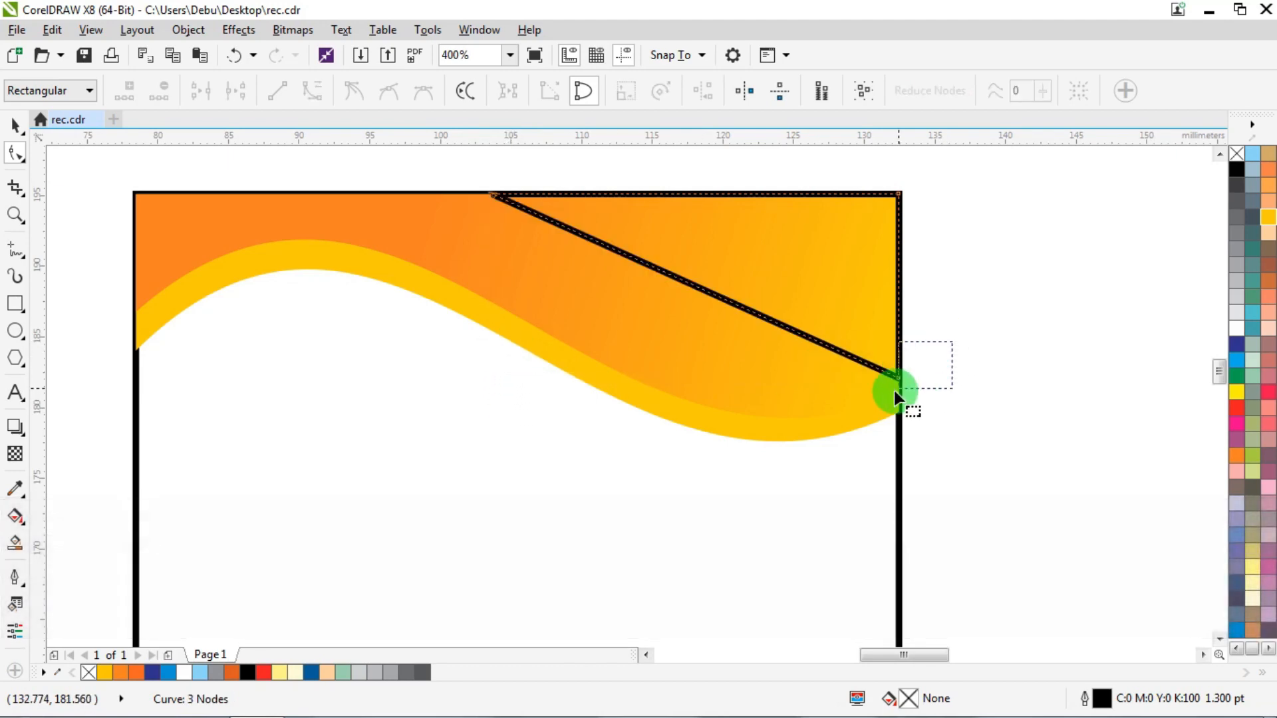
drag(894, 390, 898, 362)
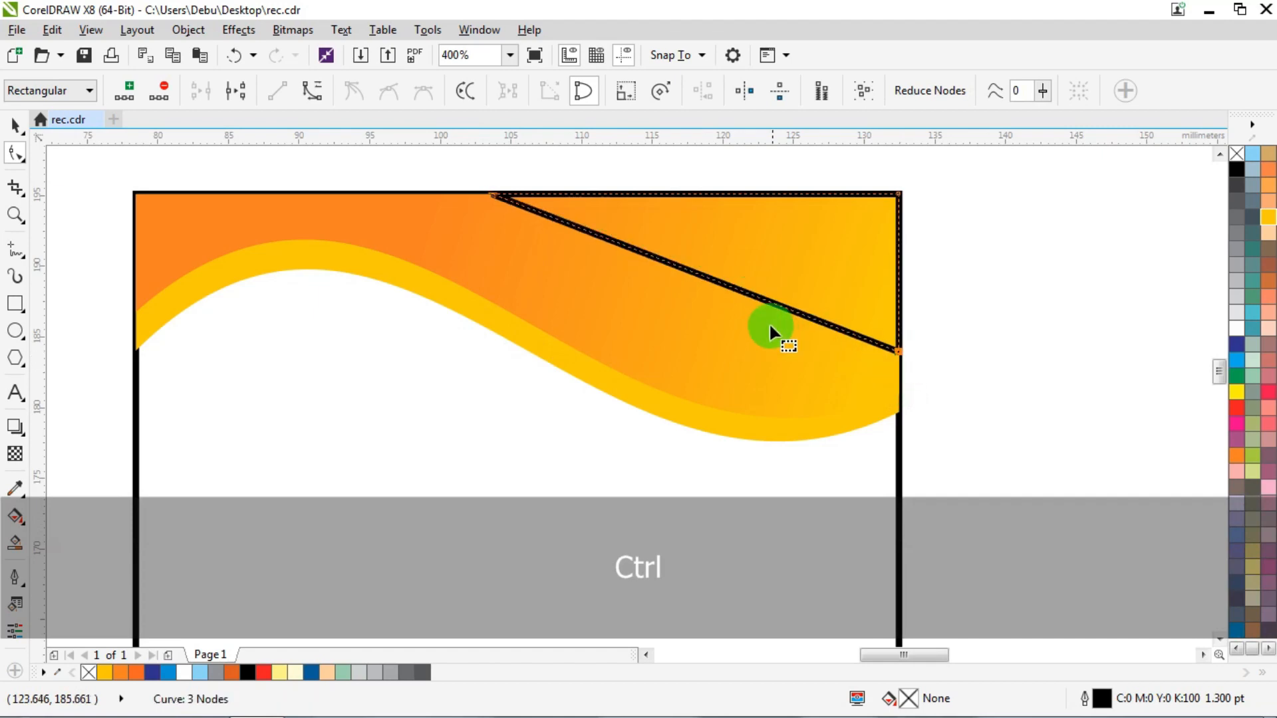
Step: Convert the corner triangle's slanted side to a curve and bend it with its handles into a flowing S shape
right_click(743, 294)
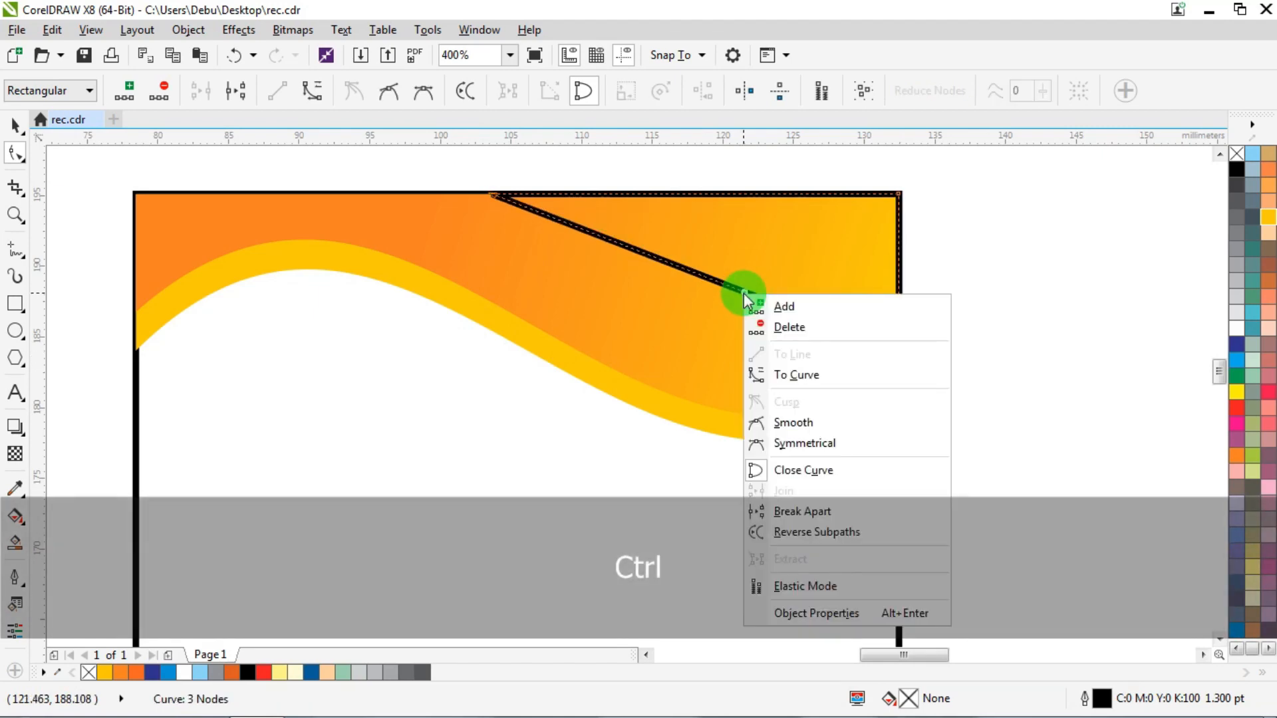
click(829, 426)
key(ctrl)
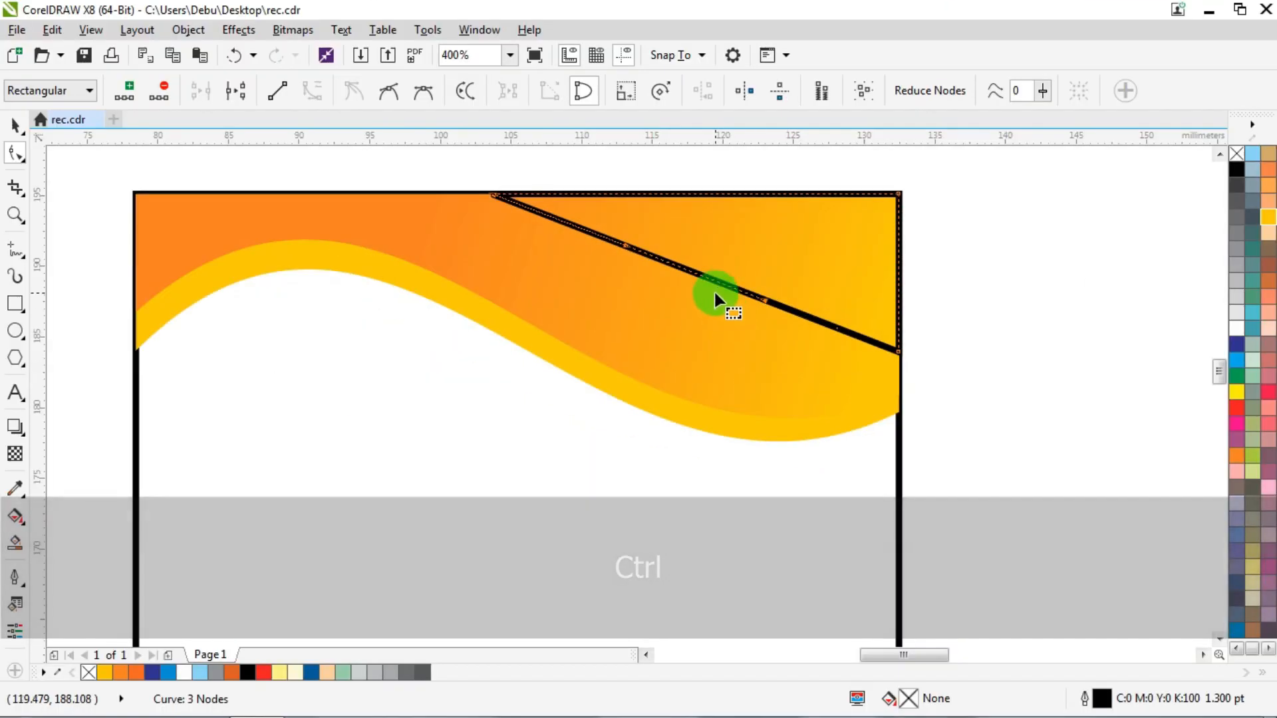
drag(678, 240, 698, 361)
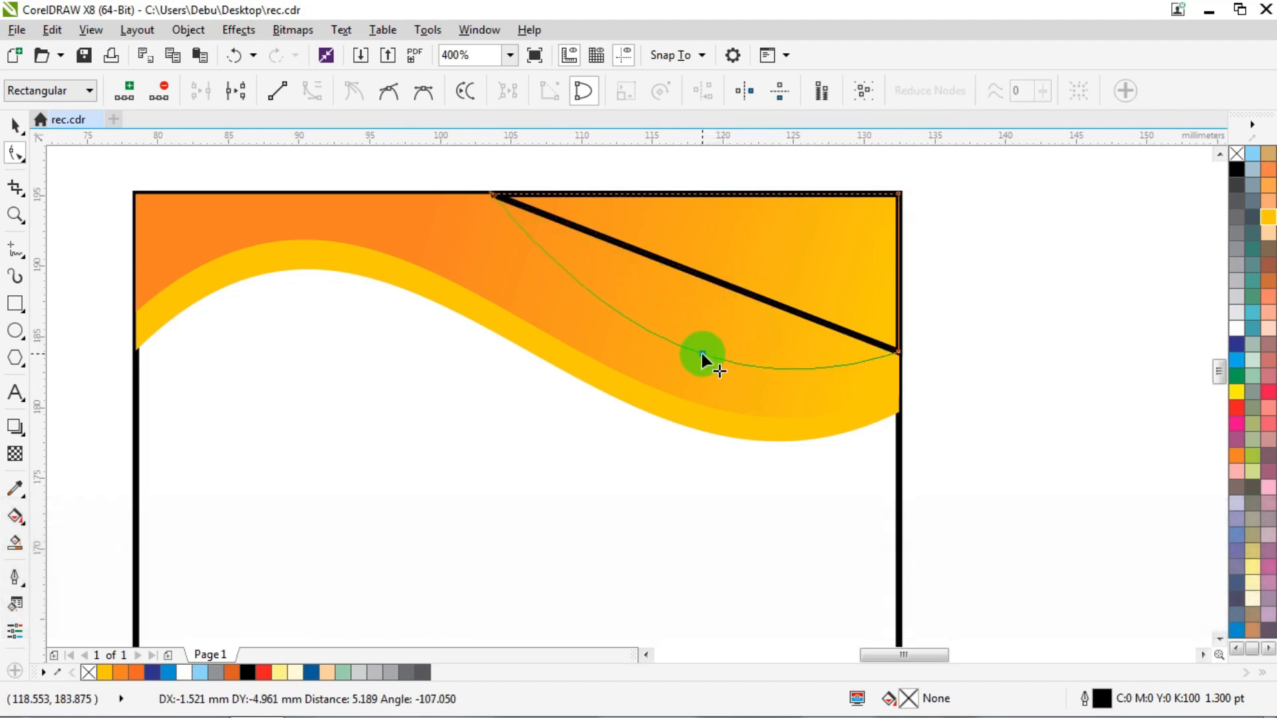
click(622, 286)
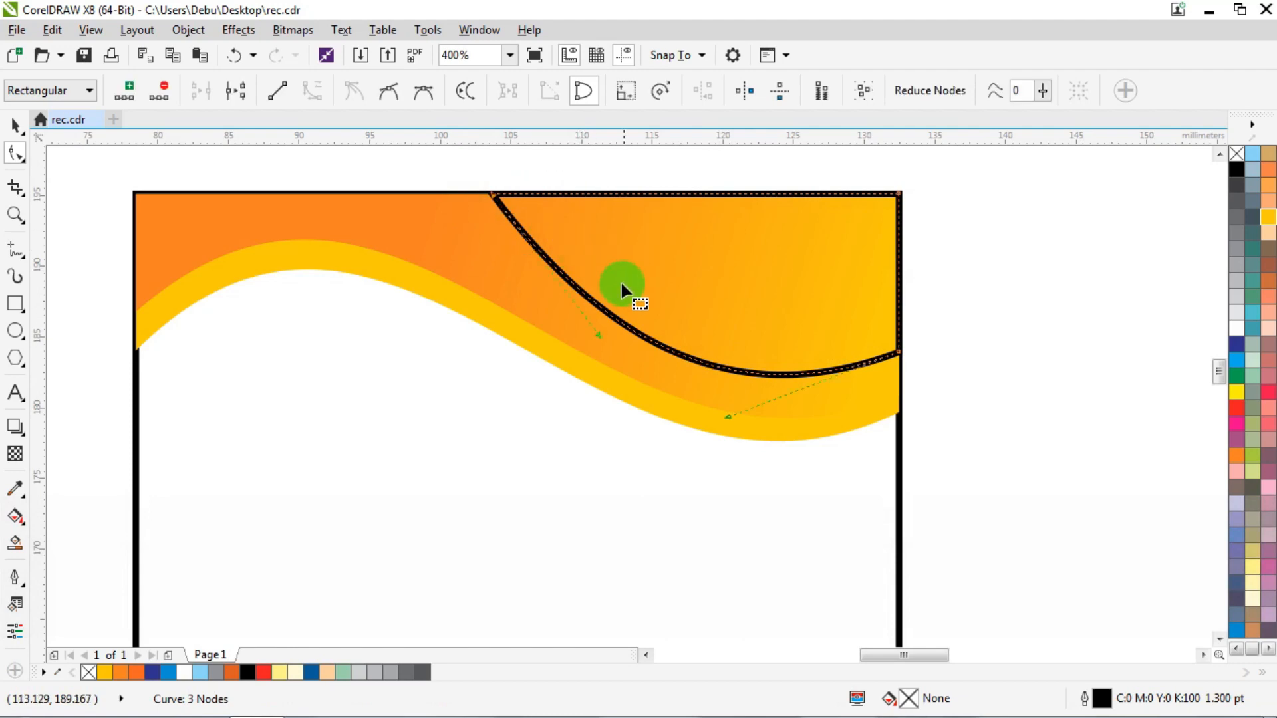
drag(607, 331, 662, 230)
drag(727, 419, 695, 468)
click(15, 124)
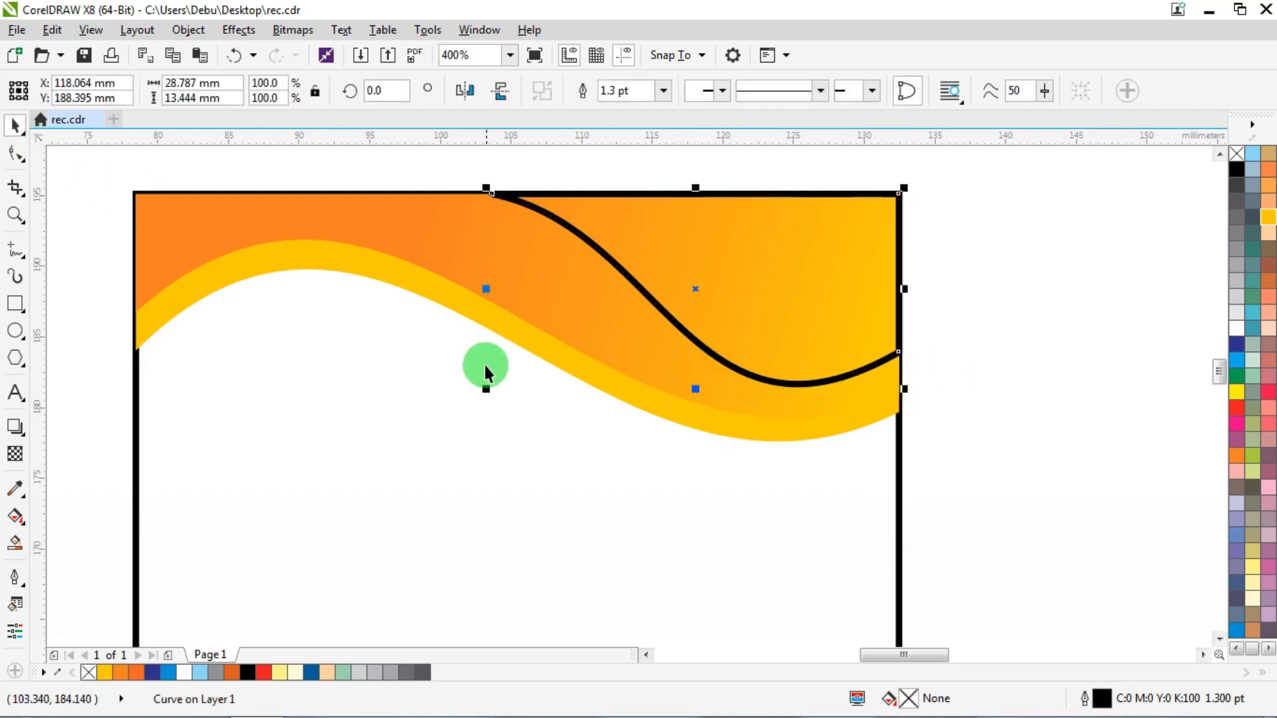
Step: Enlarge the curved corner shape proportionally to about 32.7 × 15.3 mm and raise its lower-right node slightly
drag(486, 395, 413, 421)
scroll(890, 413, up, 1)
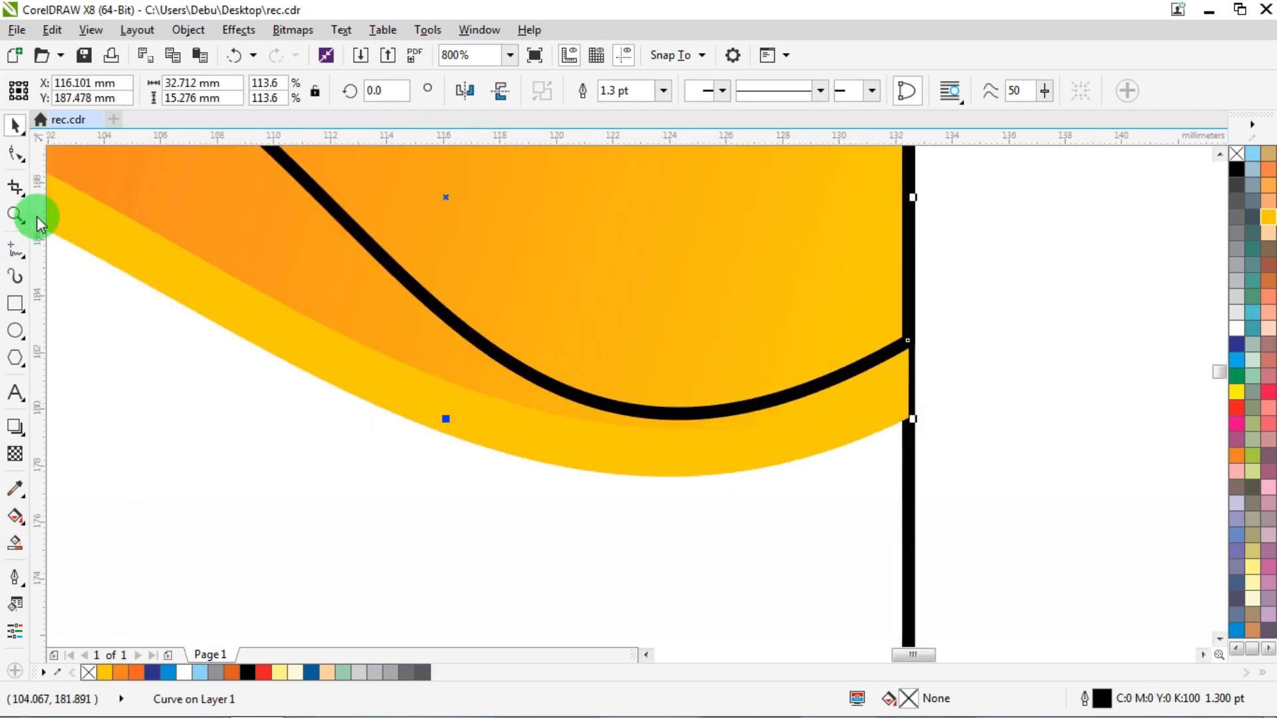
click(16, 154)
click(665, 399)
drag(1016, 291, 907, 317)
scroll(887, 331, down, 1)
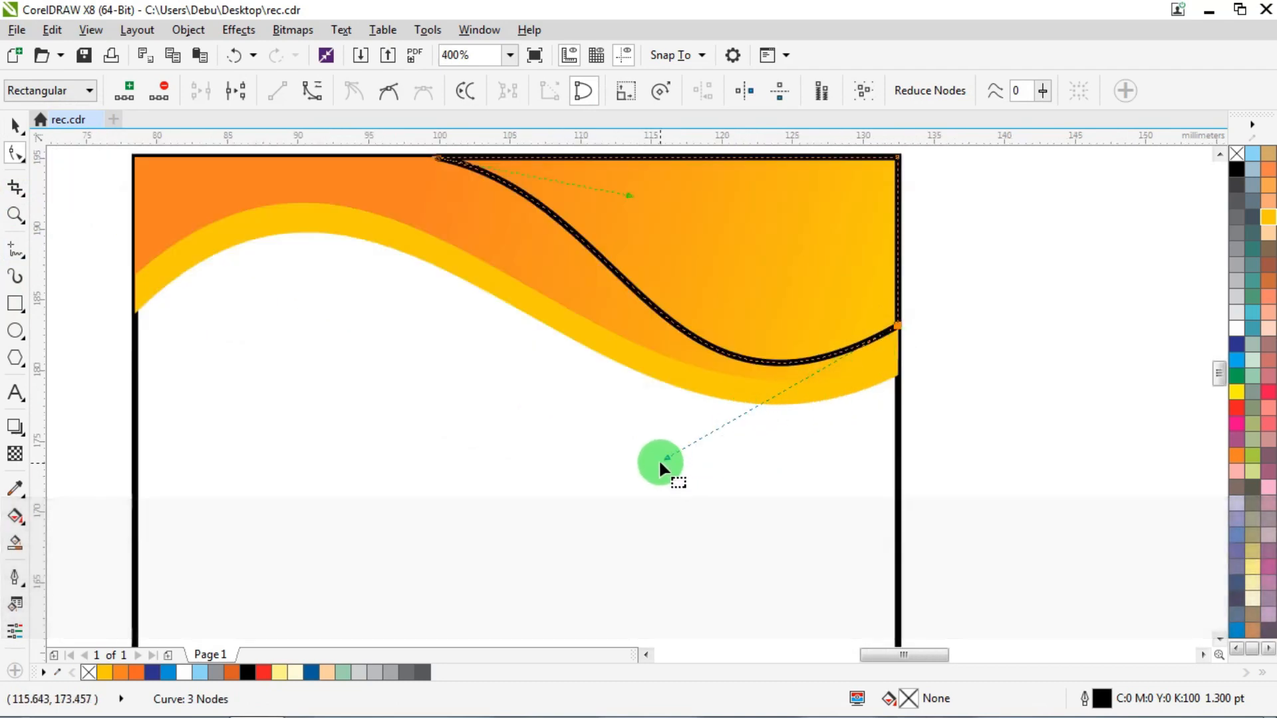
Step: Adjust the curve handle of the corner shape's lower-right node to make the dip shallower
drag(665, 458, 644, 442)
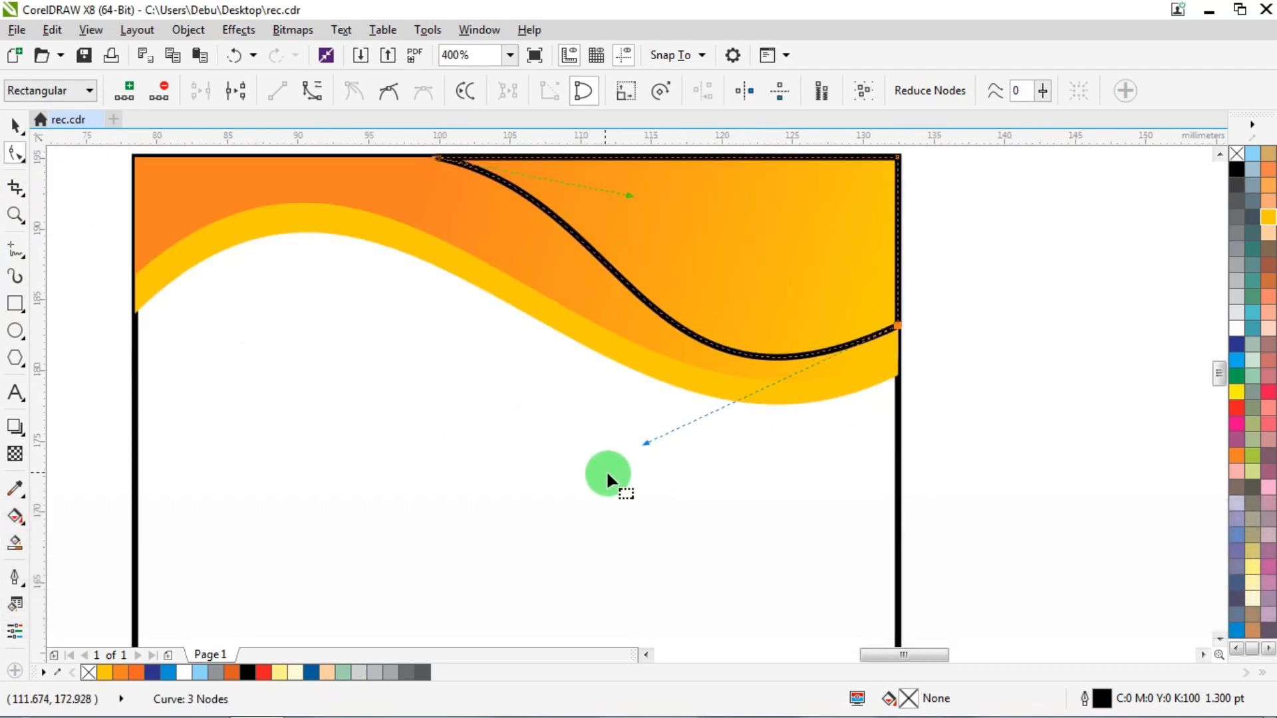
scroll(606, 474, down, 1)
click(8, 155)
click(8, 132)
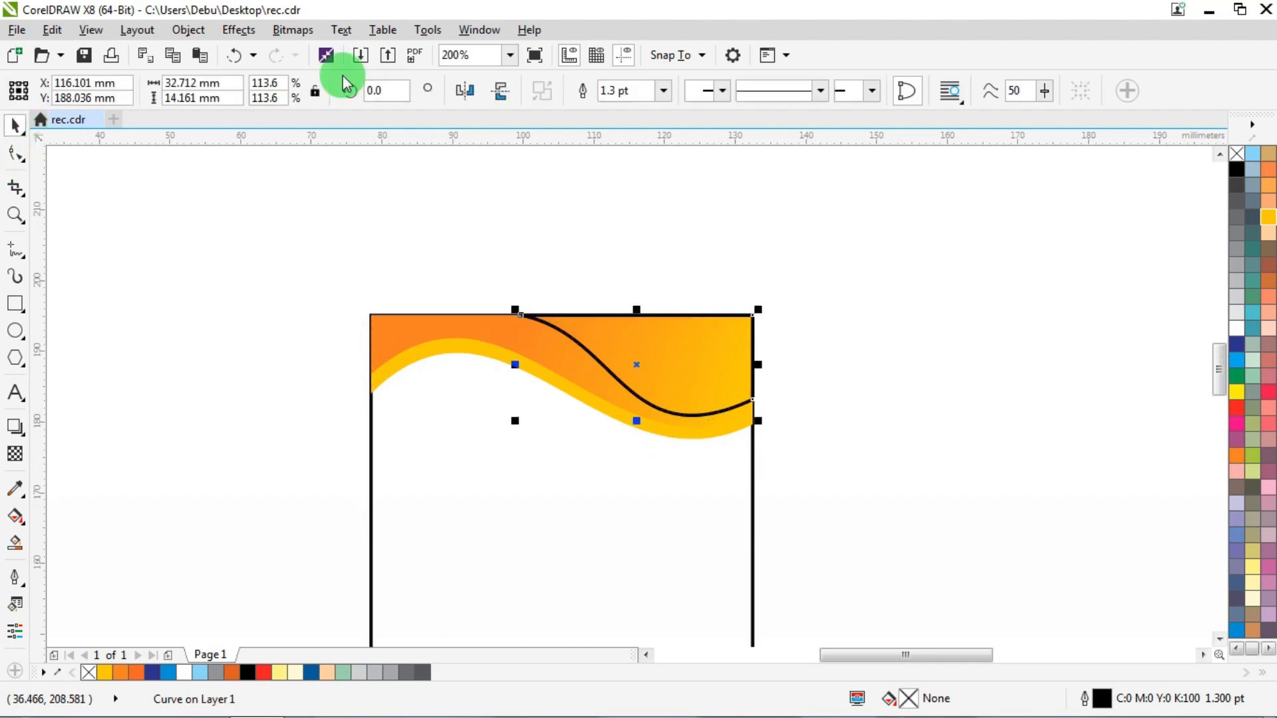
Step: Fill the curved corner shape with blue (C:100 M:100 Y:0 K:0) without an outline and widen it to about 34 mm
right_click(1235, 154)
click(827, 253)
click(649, 362)
scroll(519, 353, up, 1)
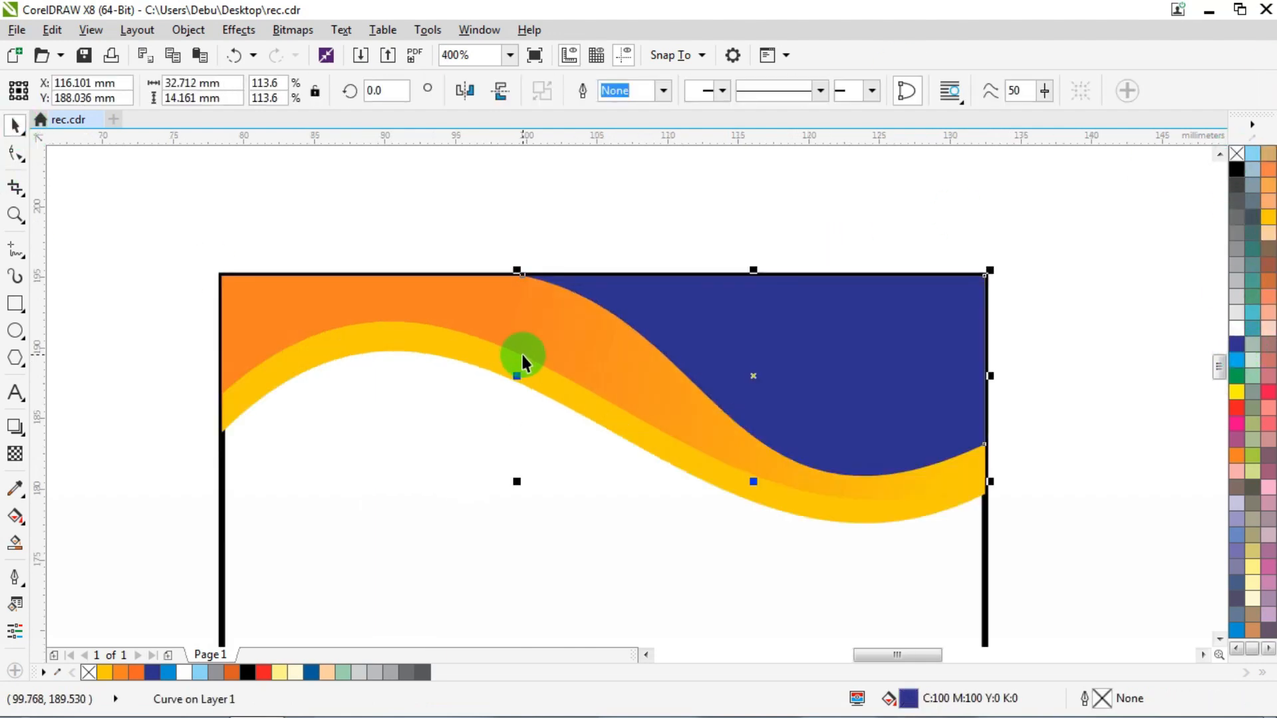
drag(519, 377, 497, 376)
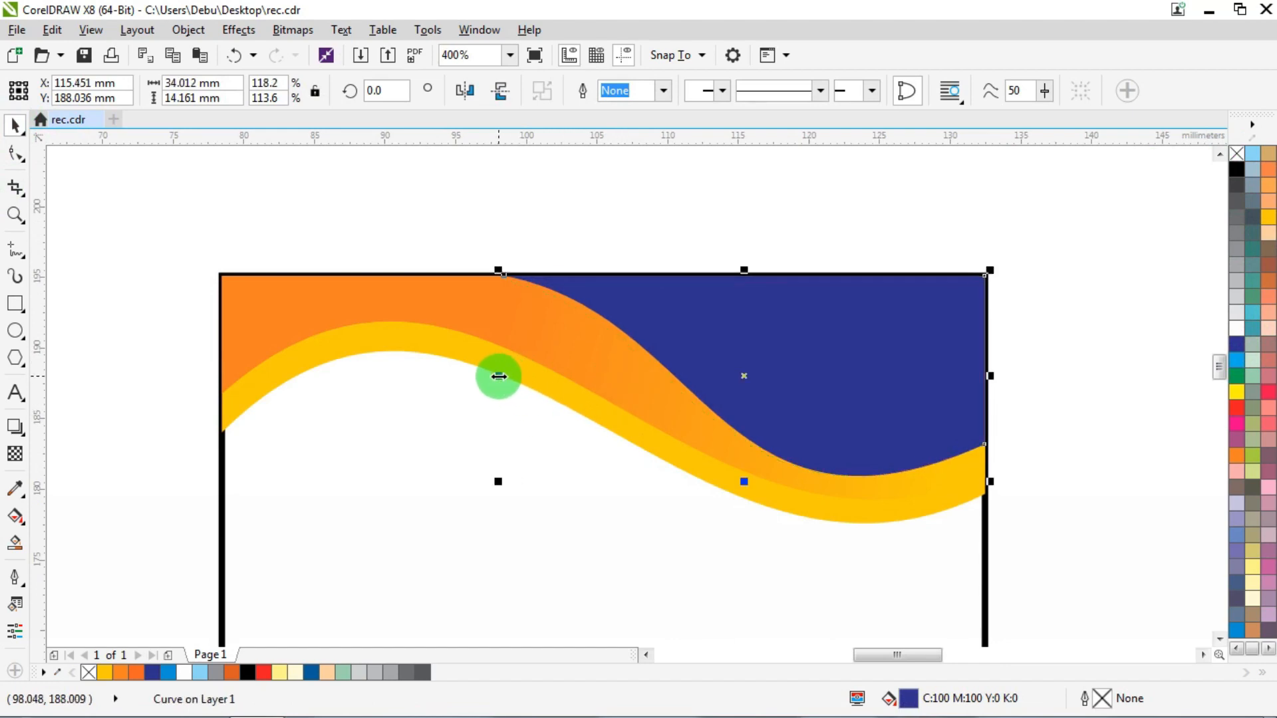
scroll(498, 376, down, 1)
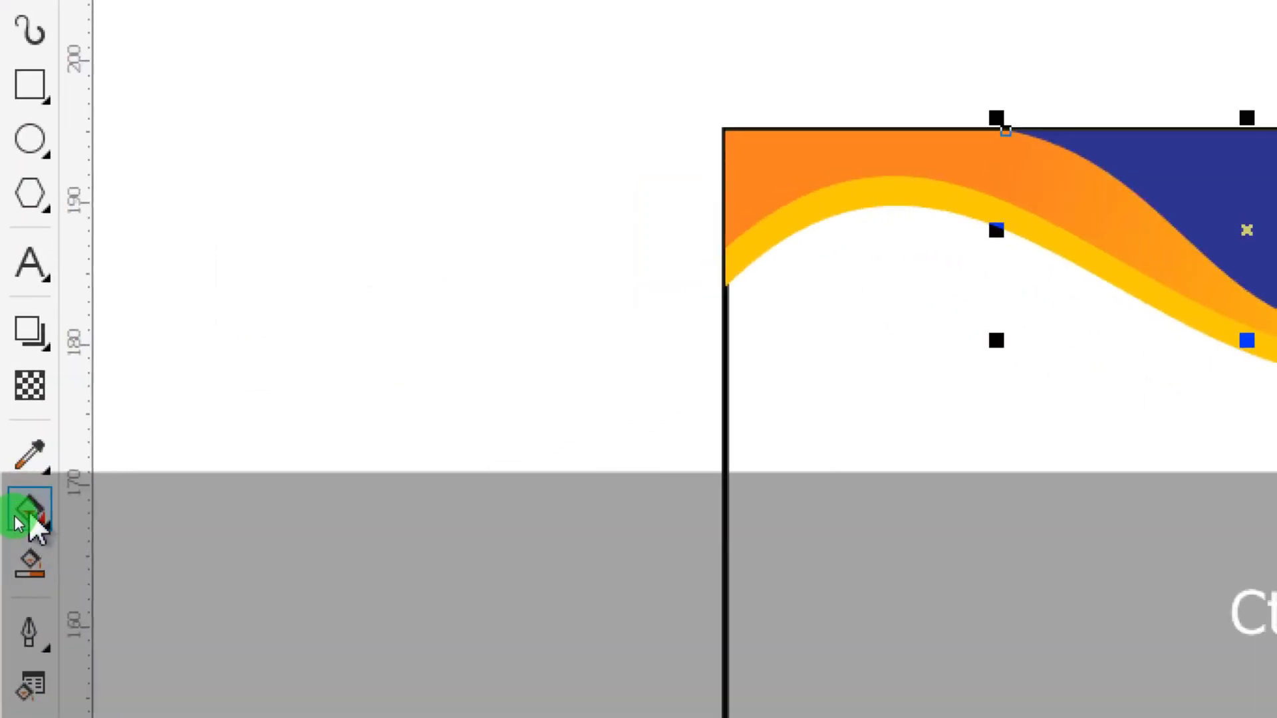
Step: Apply a linear fountain fill to the corner shape from dark blue to light blue toward its upper-right corner, moving the dark start slightly inward
click(15, 517)
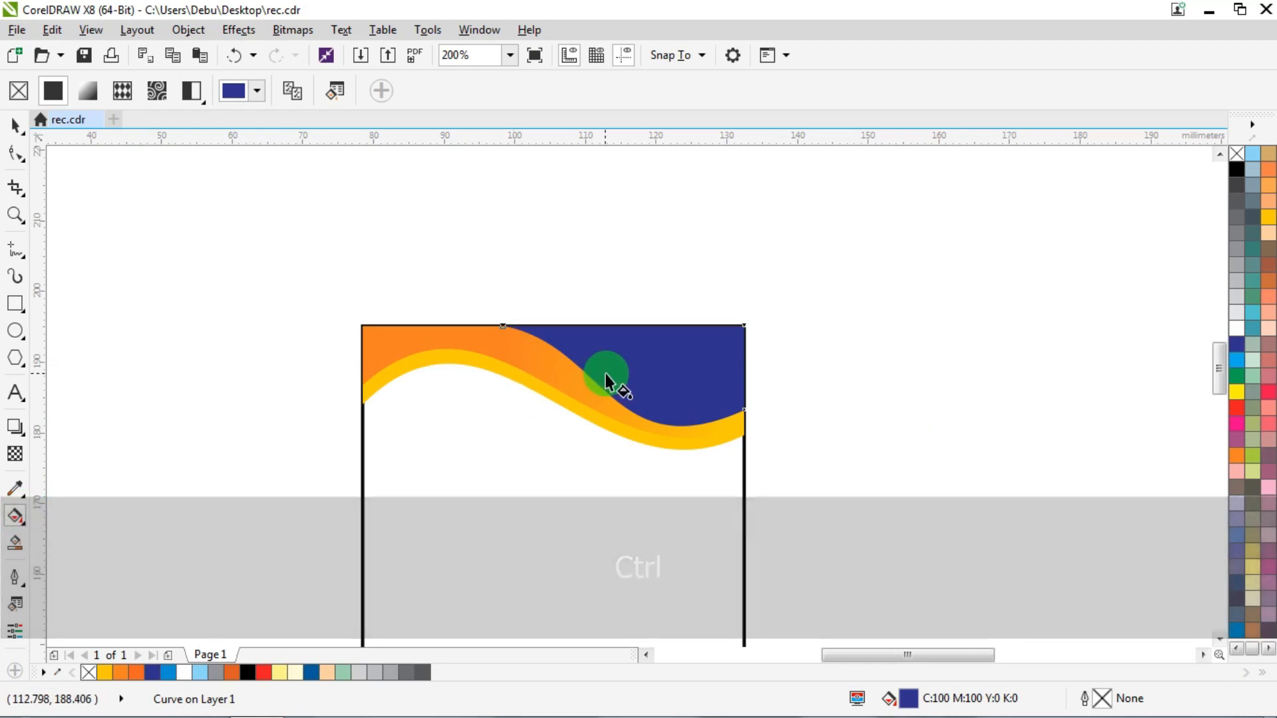
drag(1211, 223, 1276, 161)
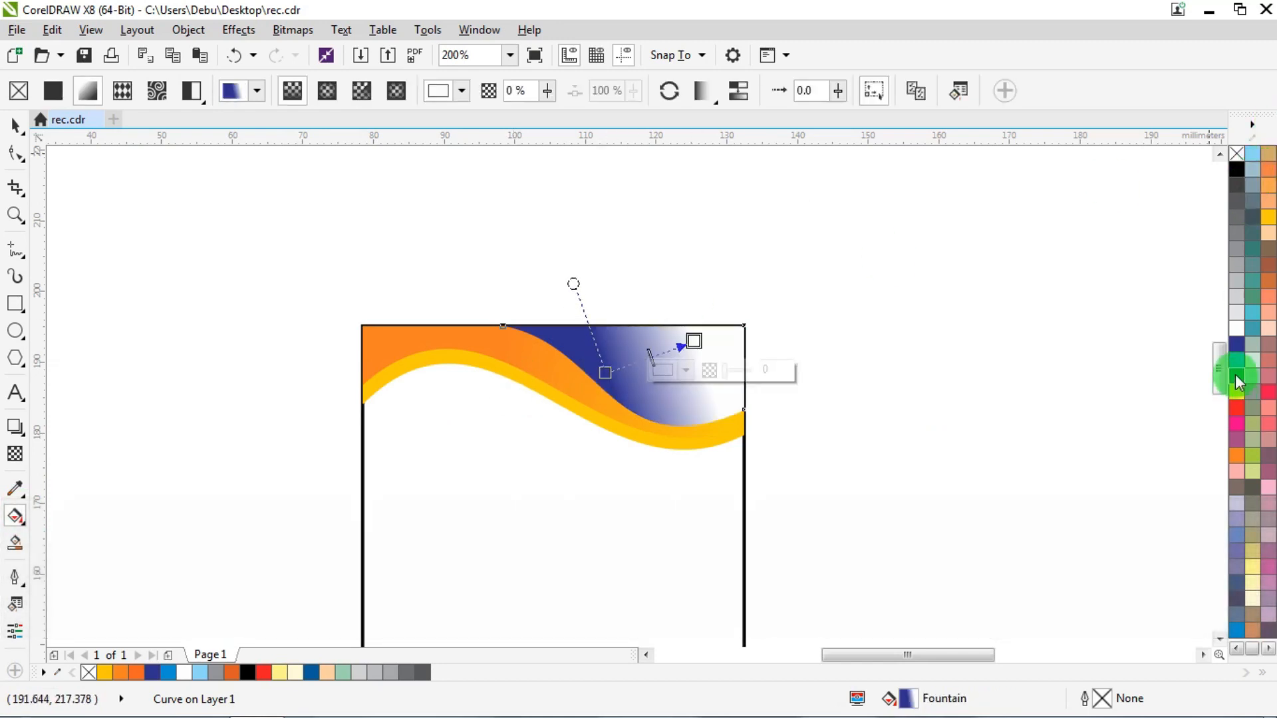
click(1231, 628)
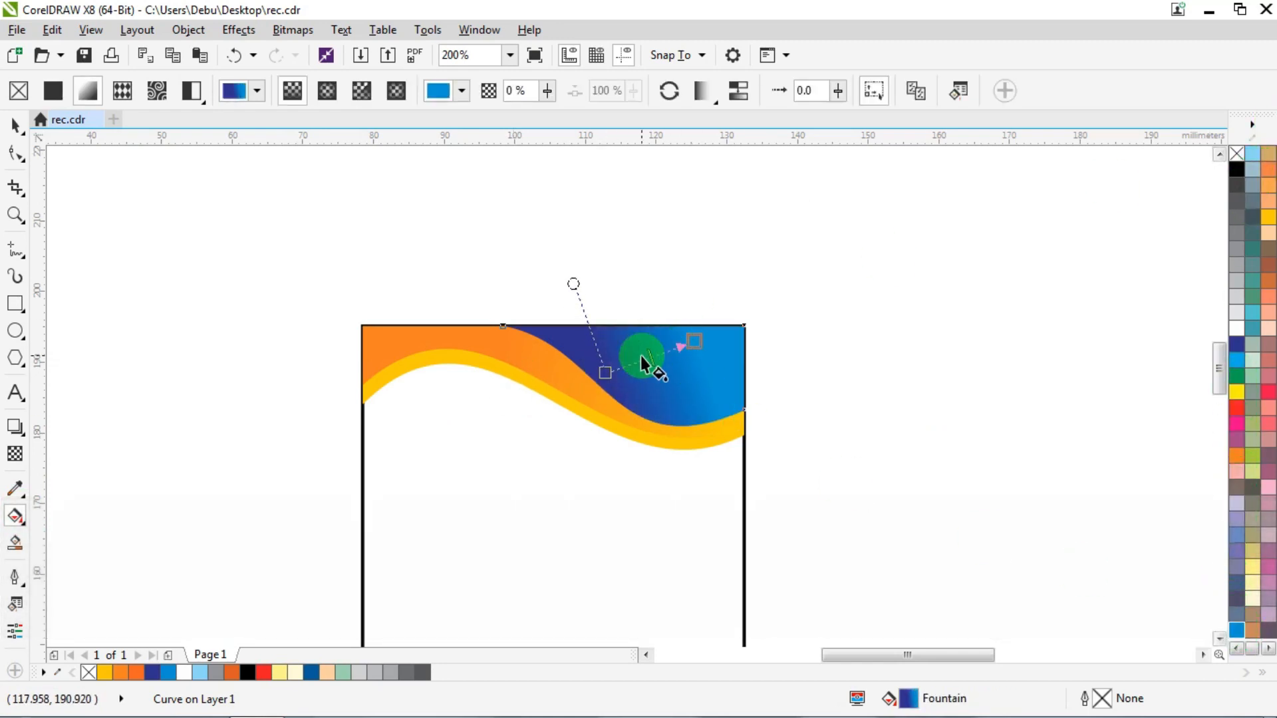
scroll(640, 356, up, 1)
drag(745, 327, 813, 305)
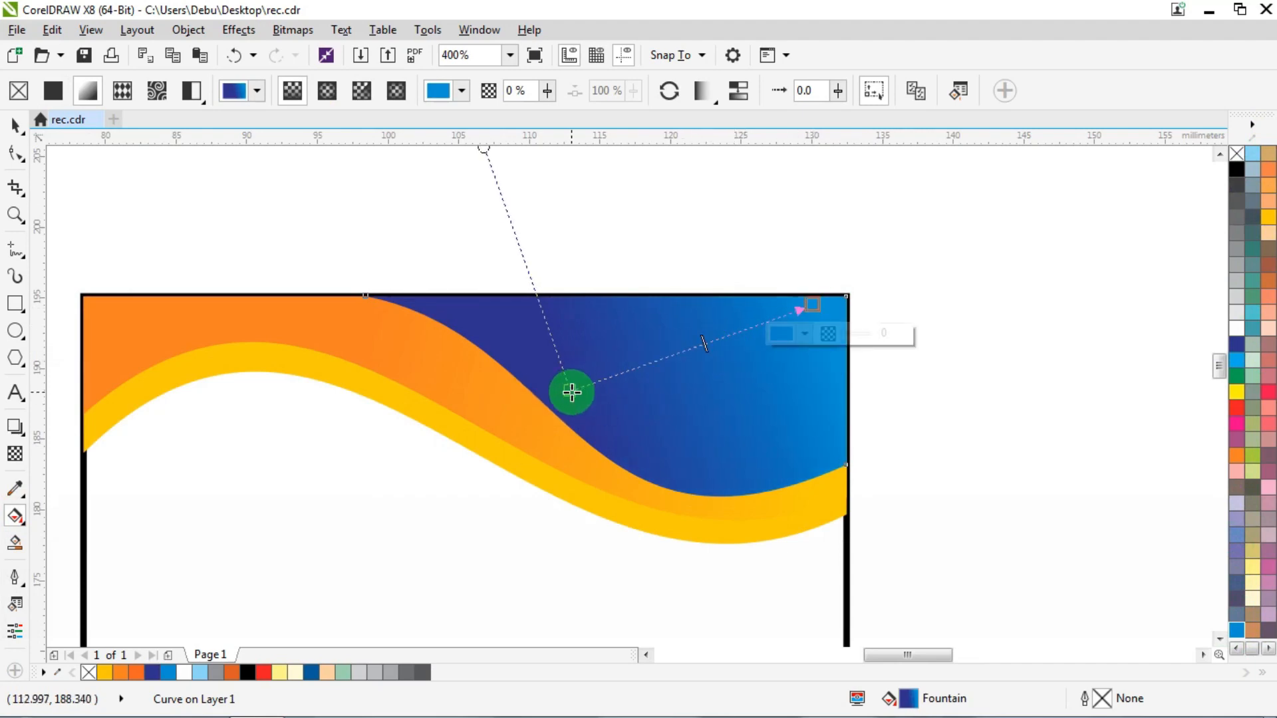
drag(572, 391, 586, 385)
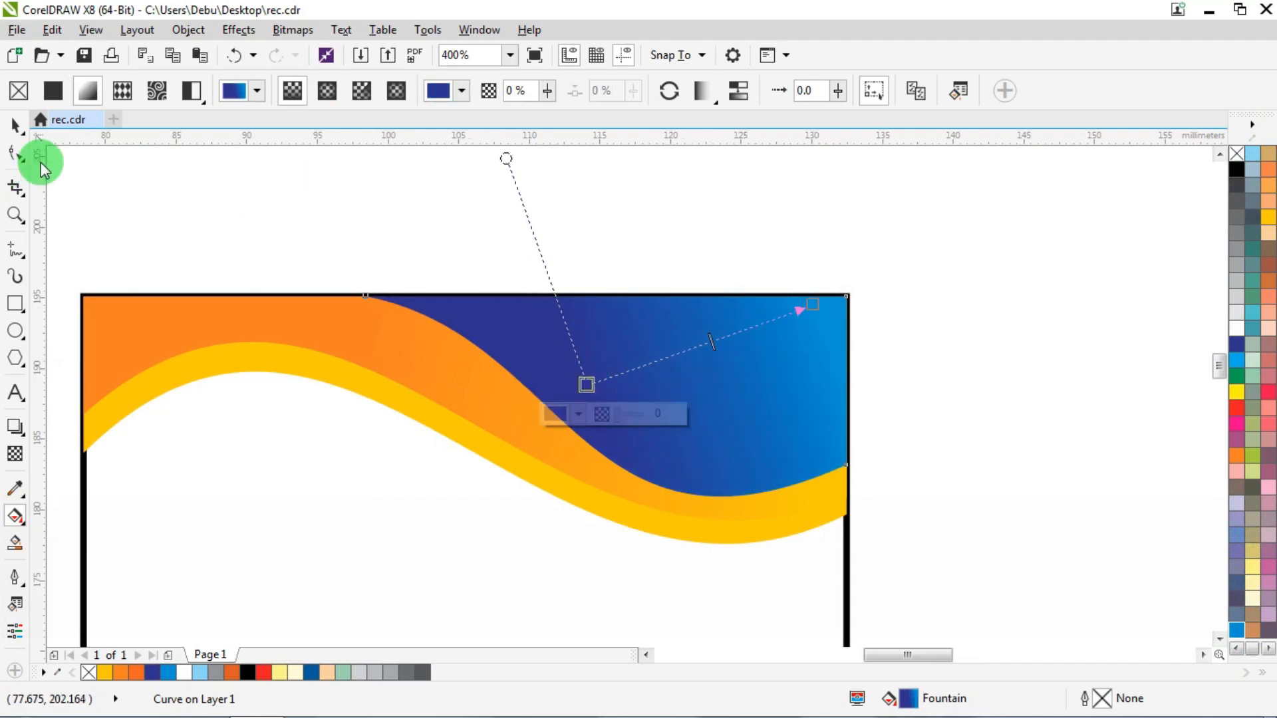
Step: Select the three wave shapes at the card's top together and stretch them slightly downward
click(15, 124)
click(372, 185)
scroll(704, 247, down, 1)
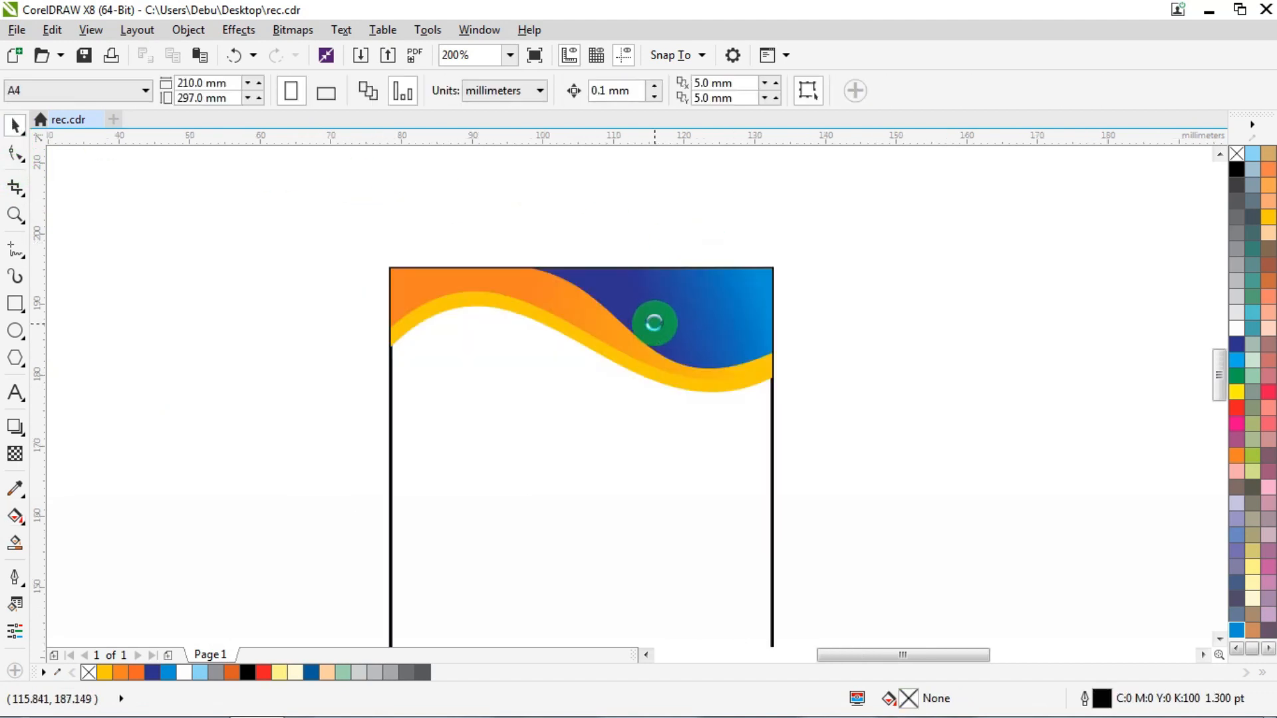
click(759, 326)
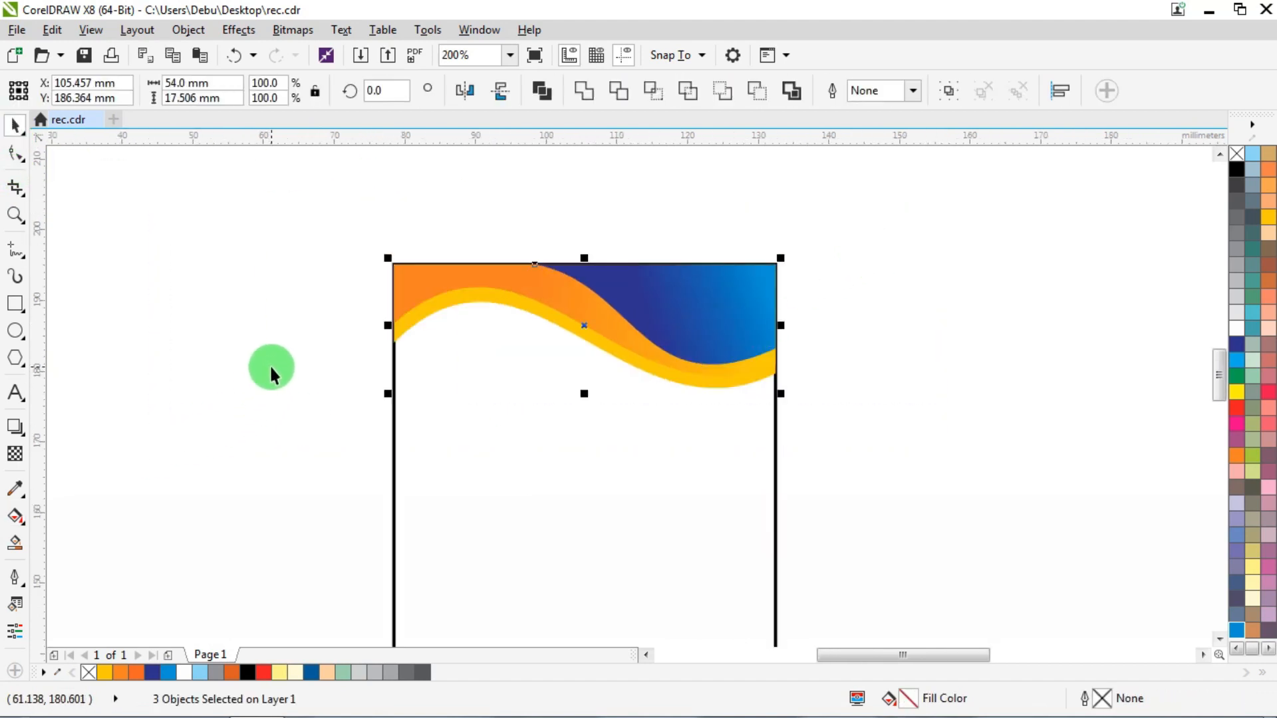
drag(585, 398, 598, 405)
click(986, 317)
scroll(656, 303, down, 2)
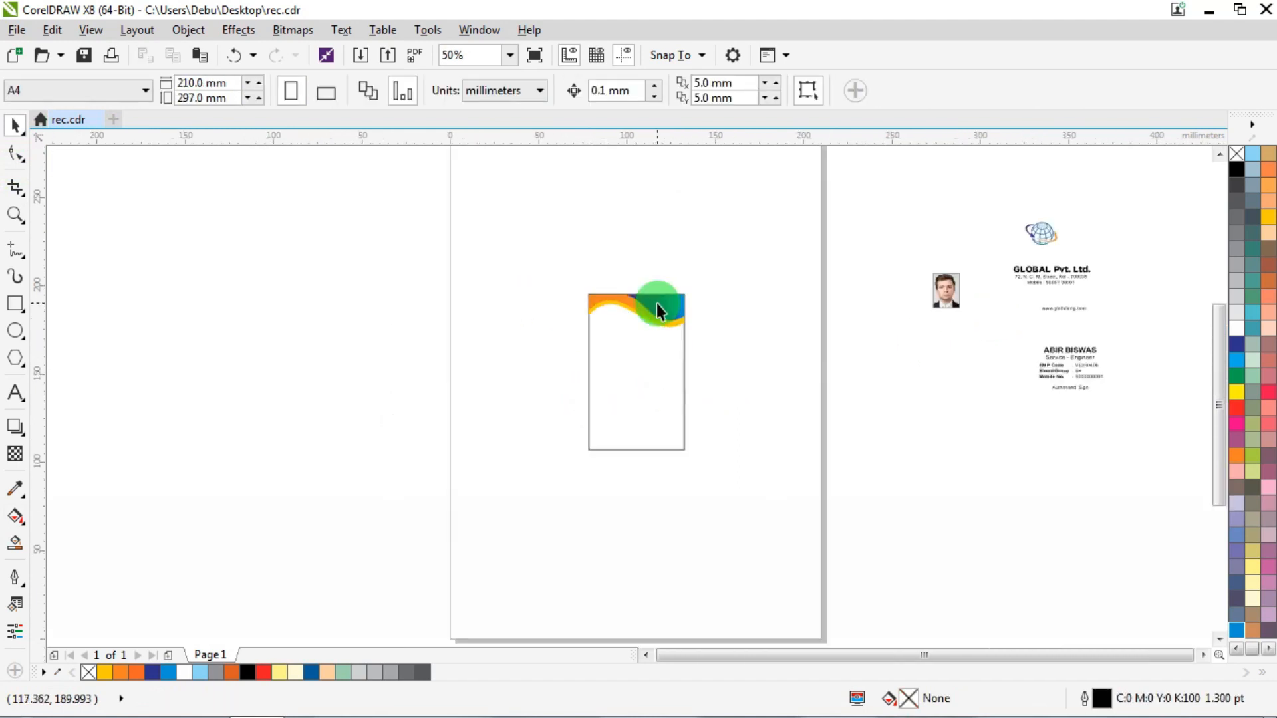
Step: Make a copy of the card rectangle reduced to a bottom strip about 11.4 mm high, filled with C:100 M:100 Y:0 K:0 and without outline
click(639, 360)
scroll(640, 301, up, 1)
drag(638, 227, 639, 499)
scroll(629, 544, up, 1)
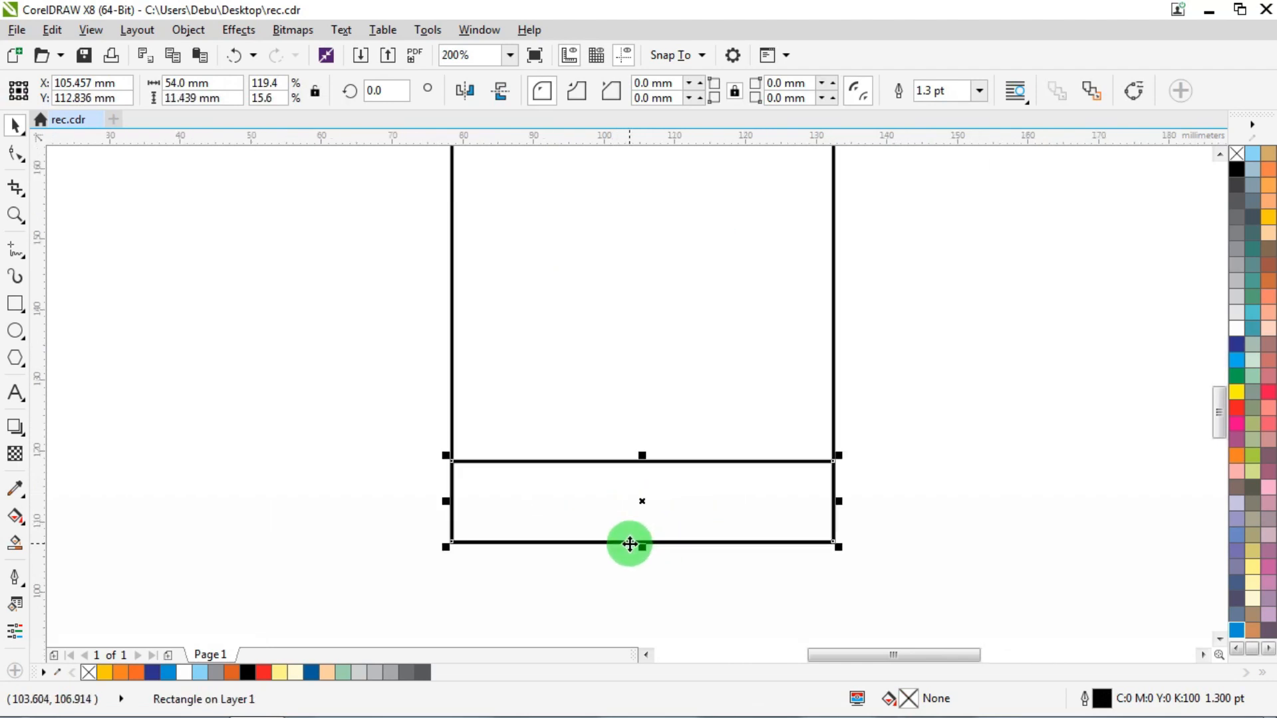
click(1237, 347)
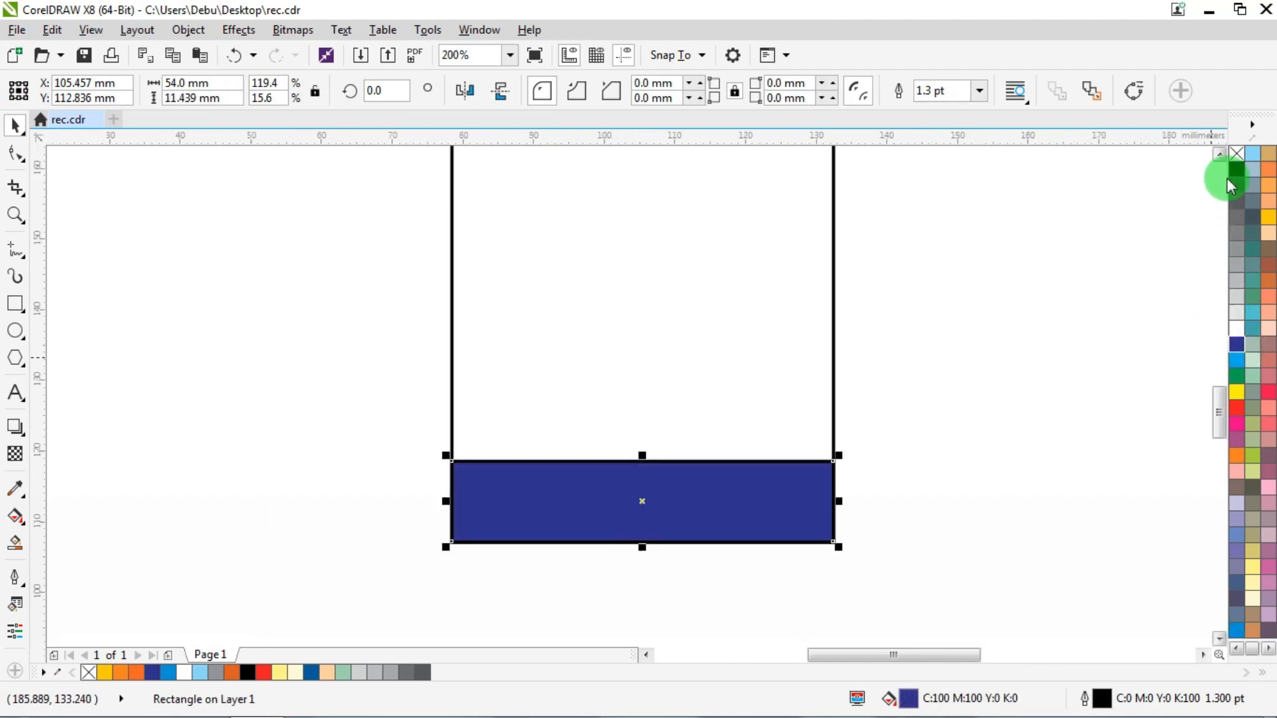
right_click(1237, 154)
Step: Convert the blue bottom strip to curves and bend its upper edge down into a shallow concave arc
click(18, 156)
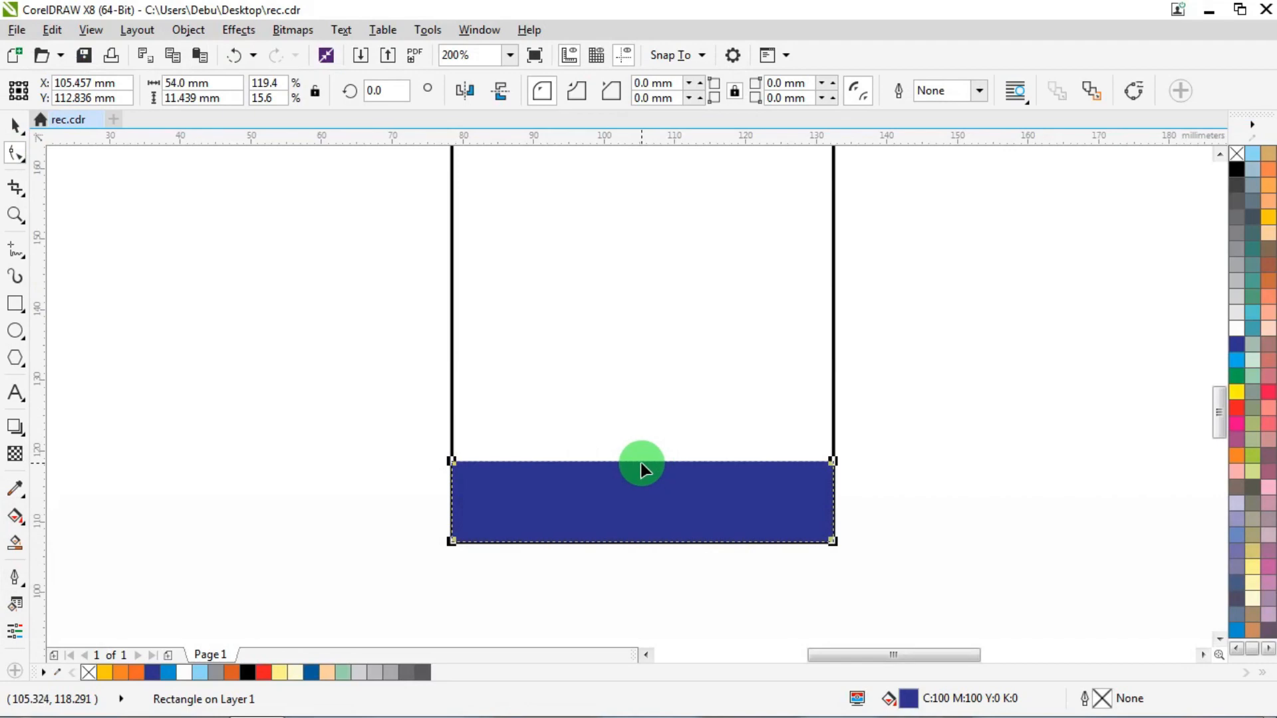
key(ctrl)
key(ctrl+q)
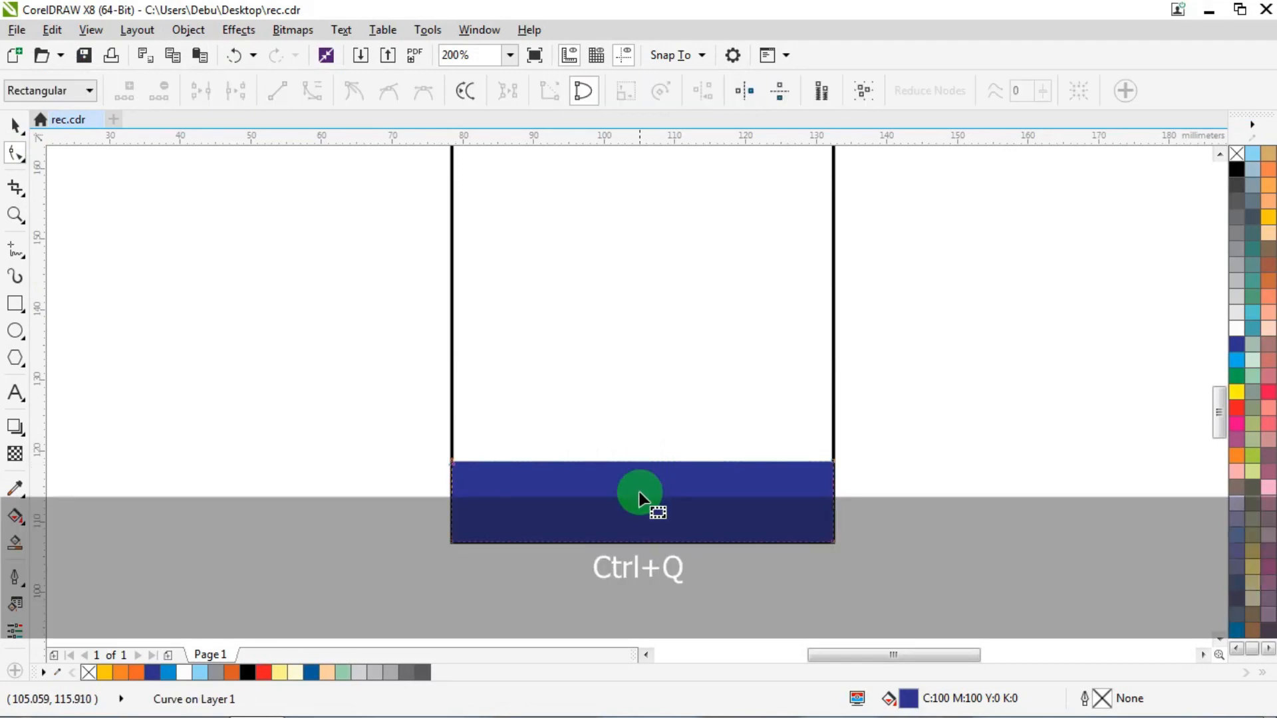
scroll(644, 500, up, 2)
click(637, 402)
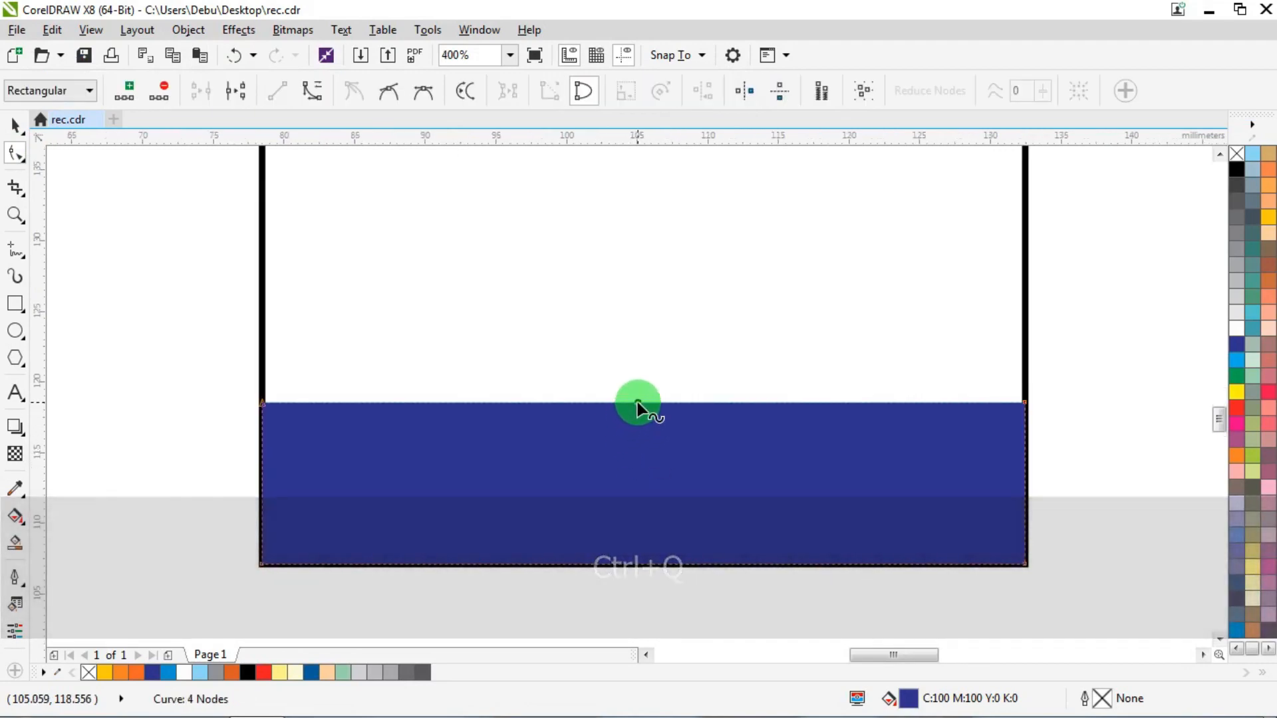
click(313, 91)
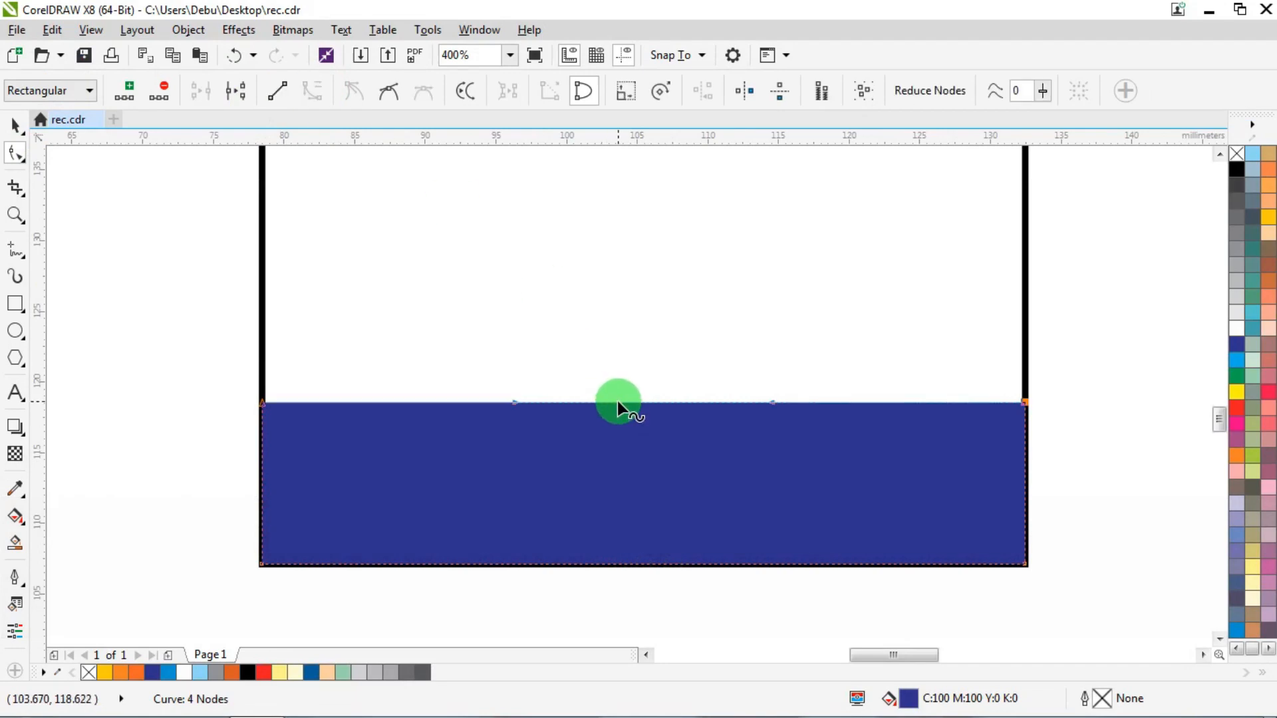
drag(619, 402, 621, 470)
Step: Stretch the curved bottom strip upward to about 12.1 mm high
click(24, 159)
click(13, 129)
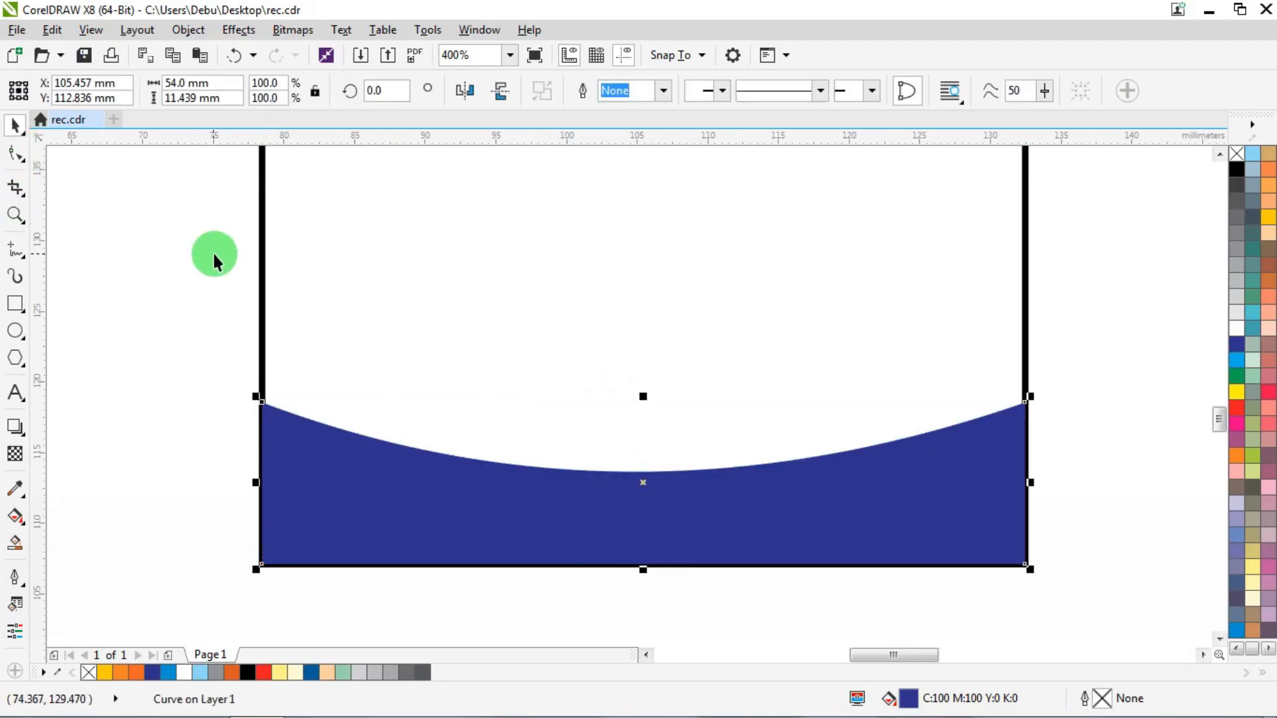
scroll(354, 207, down, 1)
scroll(449, 339, up, 1)
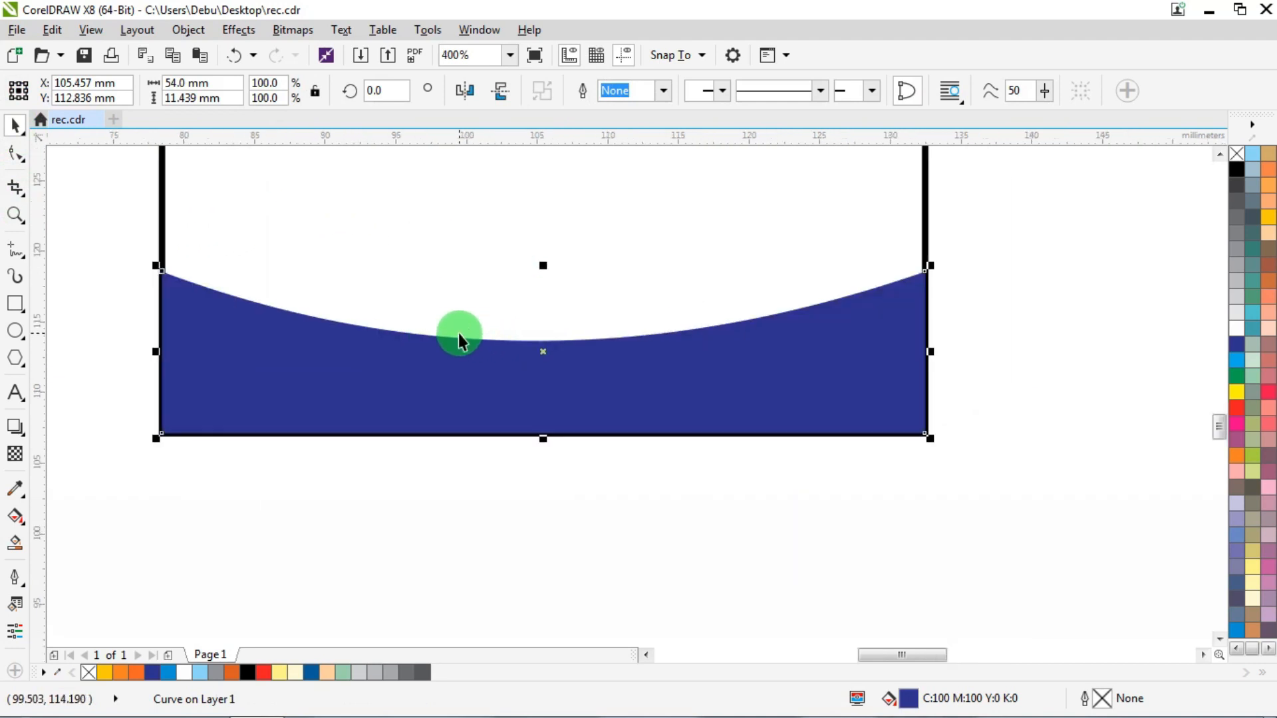
drag(542, 266, 546, 258)
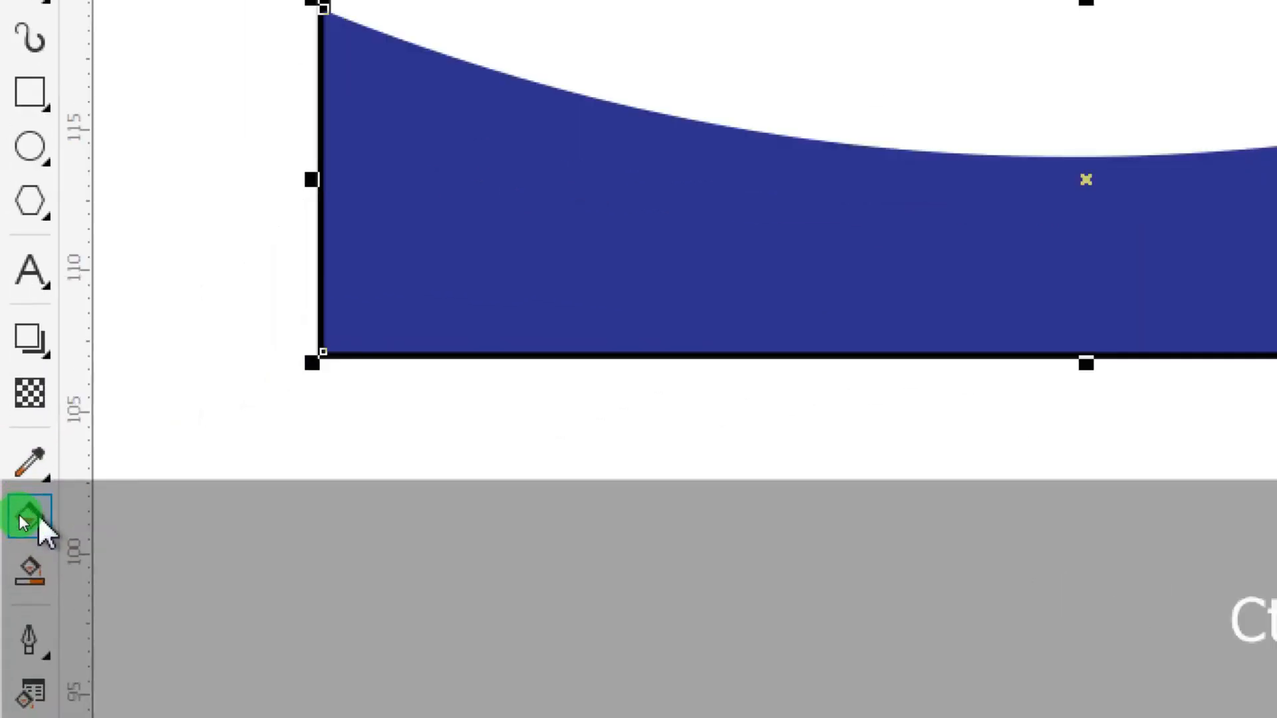
Step: Apply an elliptical fountain fill to the bottom strip with dark blue at the centre and light blue (C:100 M:20 Y:0 K:0) outside
click(19, 517)
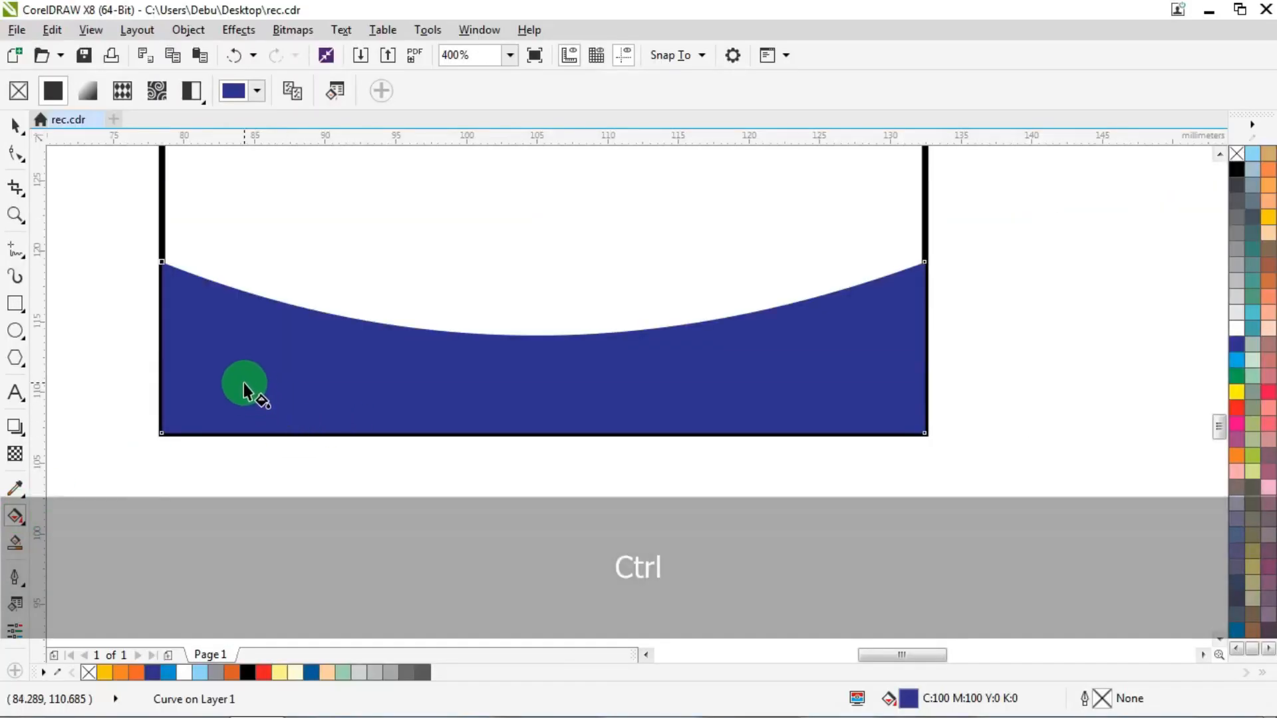
drag(244, 383, 800, 375)
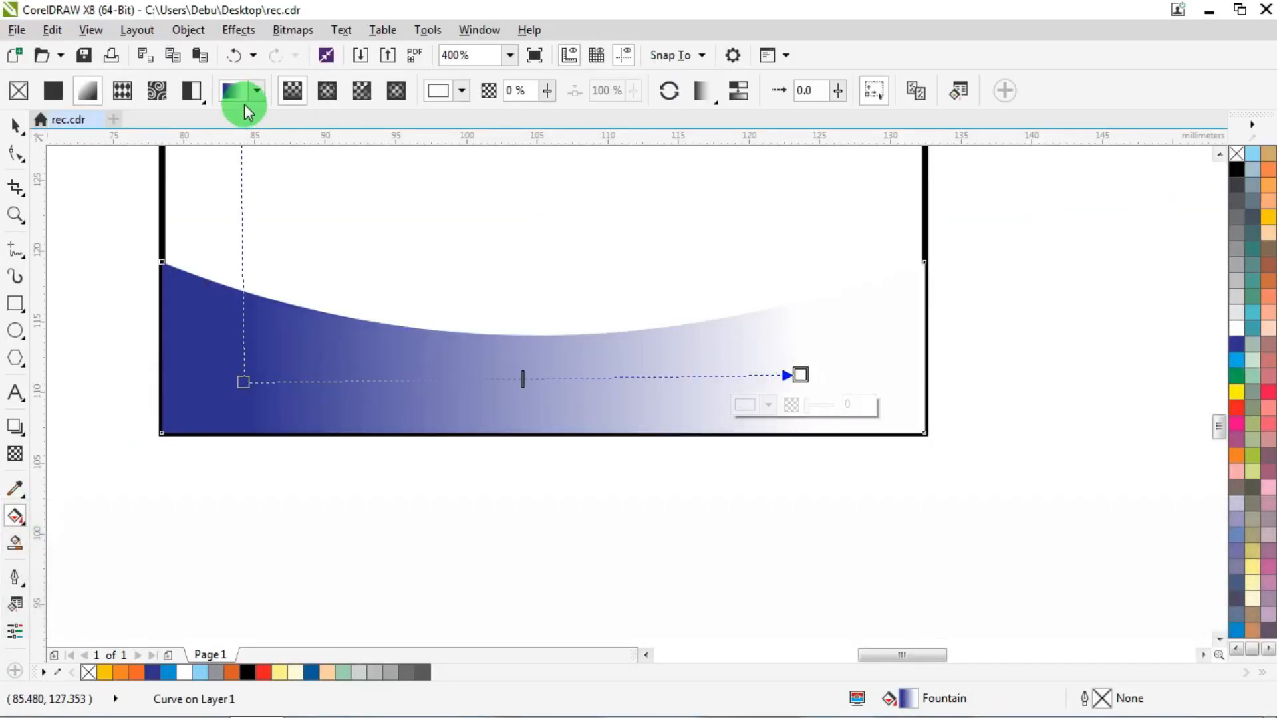
click(327, 90)
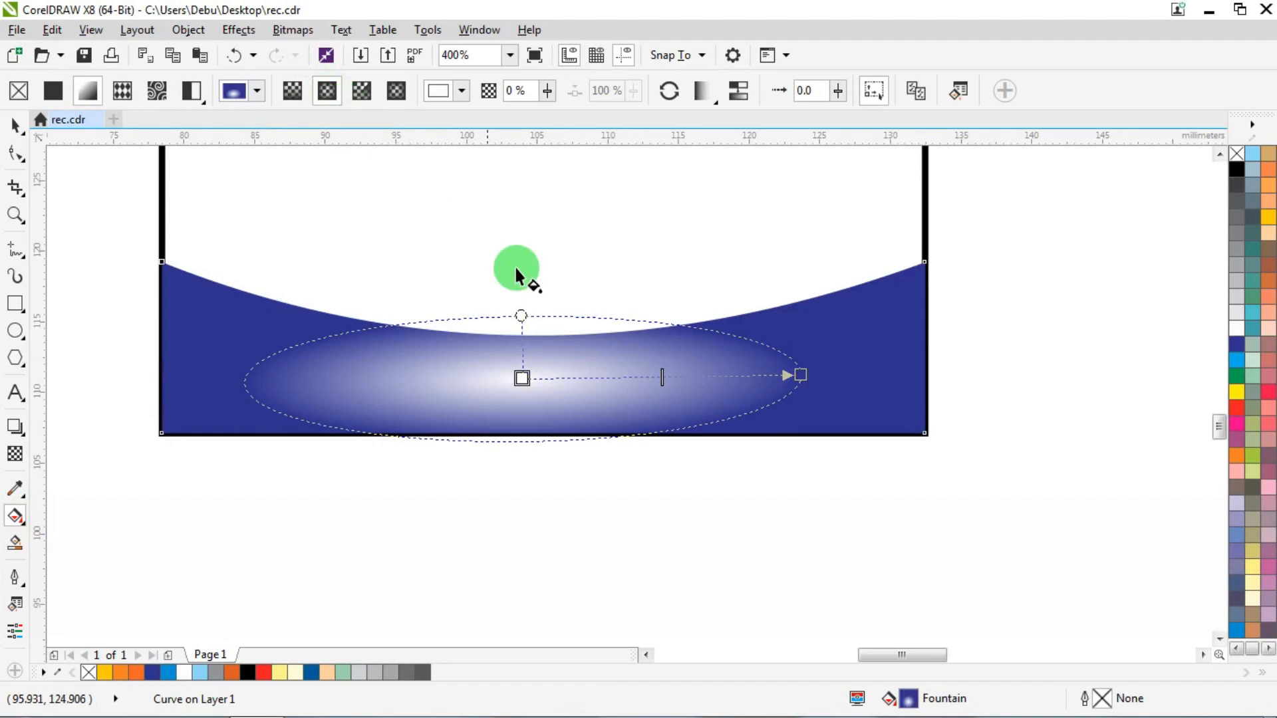
click(521, 377)
click(1237, 345)
click(802, 370)
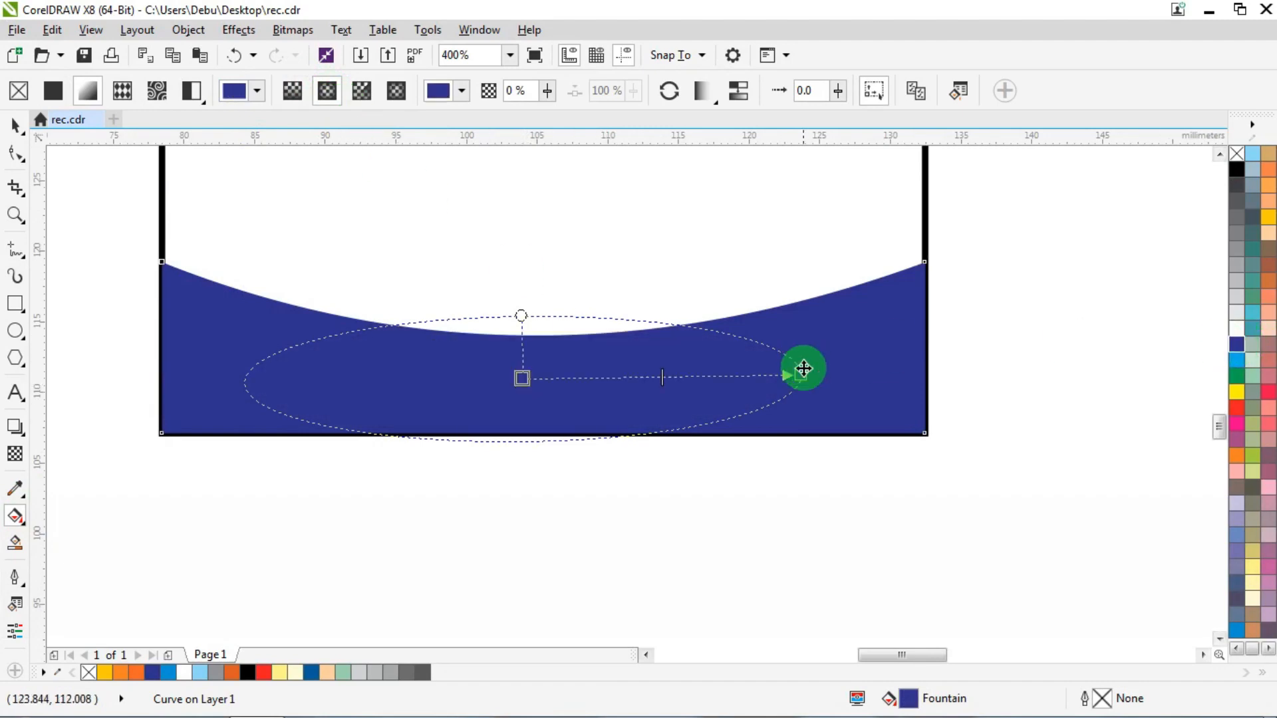
click(1237, 629)
click(797, 377)
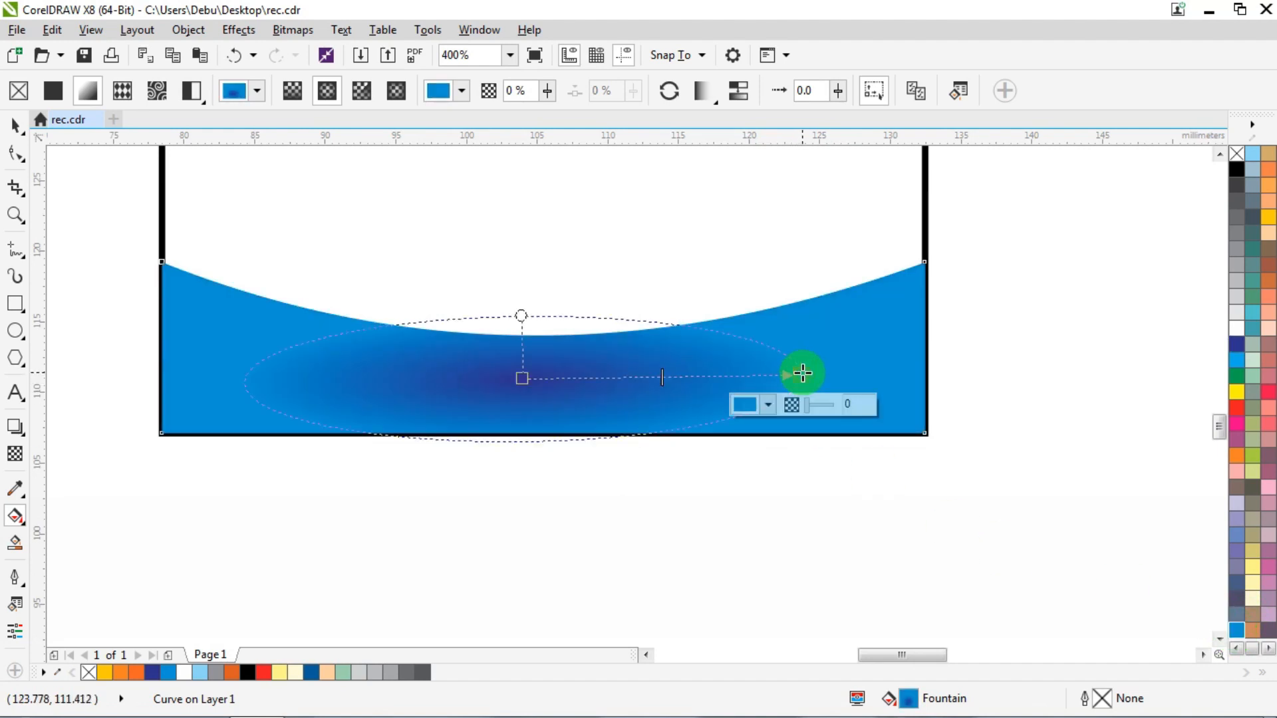
Step: Darken the outer colour of the strip's fountain fill to C:85 M:34 Y:9 K:0
click(769, 402)
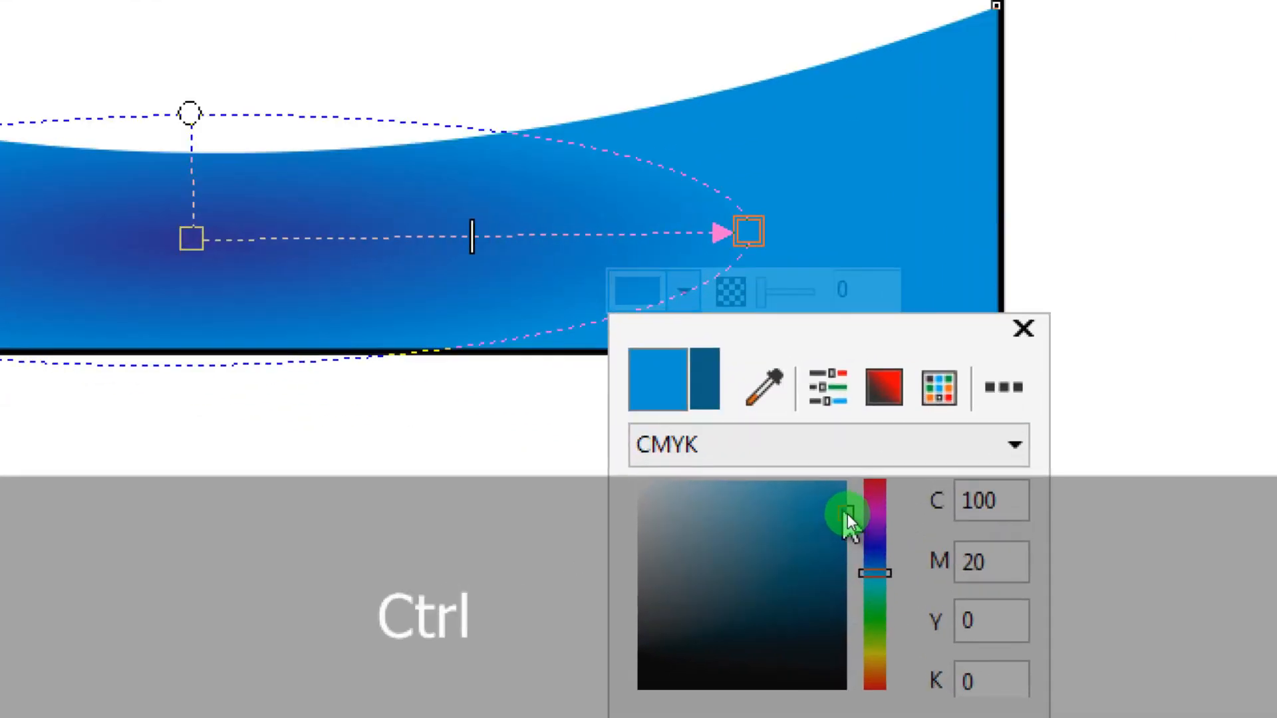
click(848, 518)
mouse_move(844, 518)
mouse_down()
mouse_move(809, 596)
mouse_move(792, 561)
mouse_move(821, 530)
mouse_up()
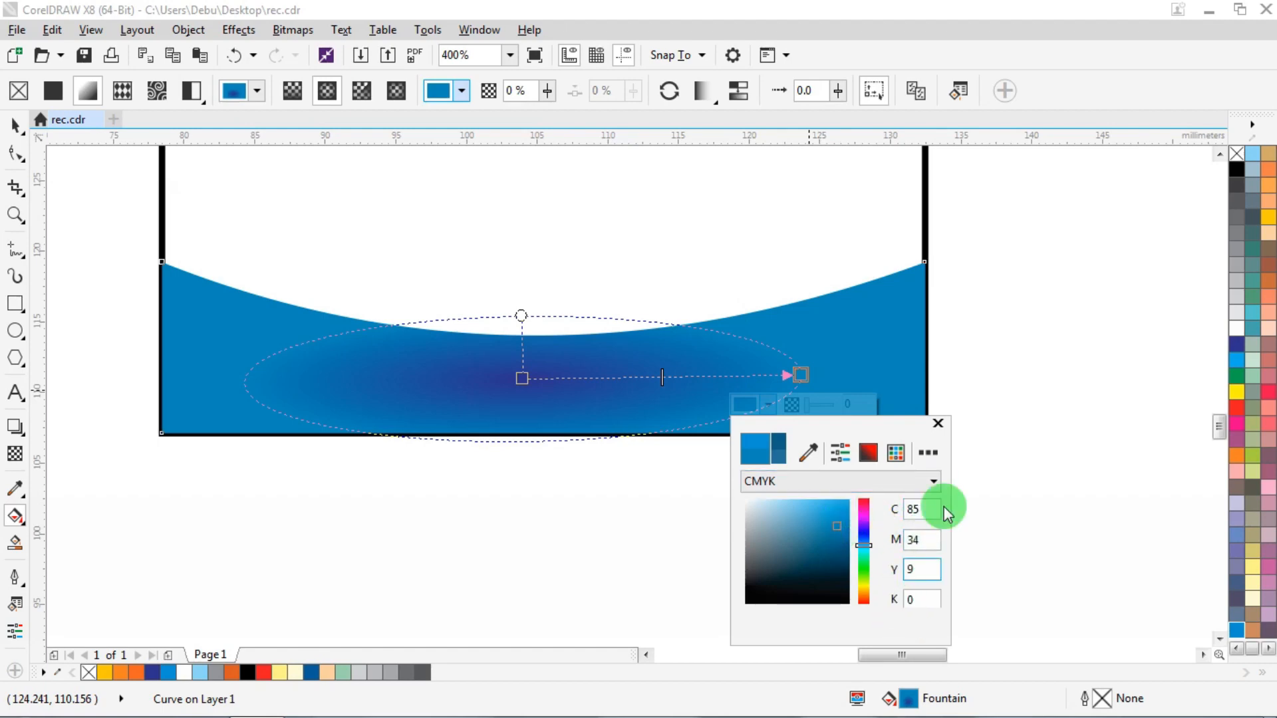
click(1022, 456)
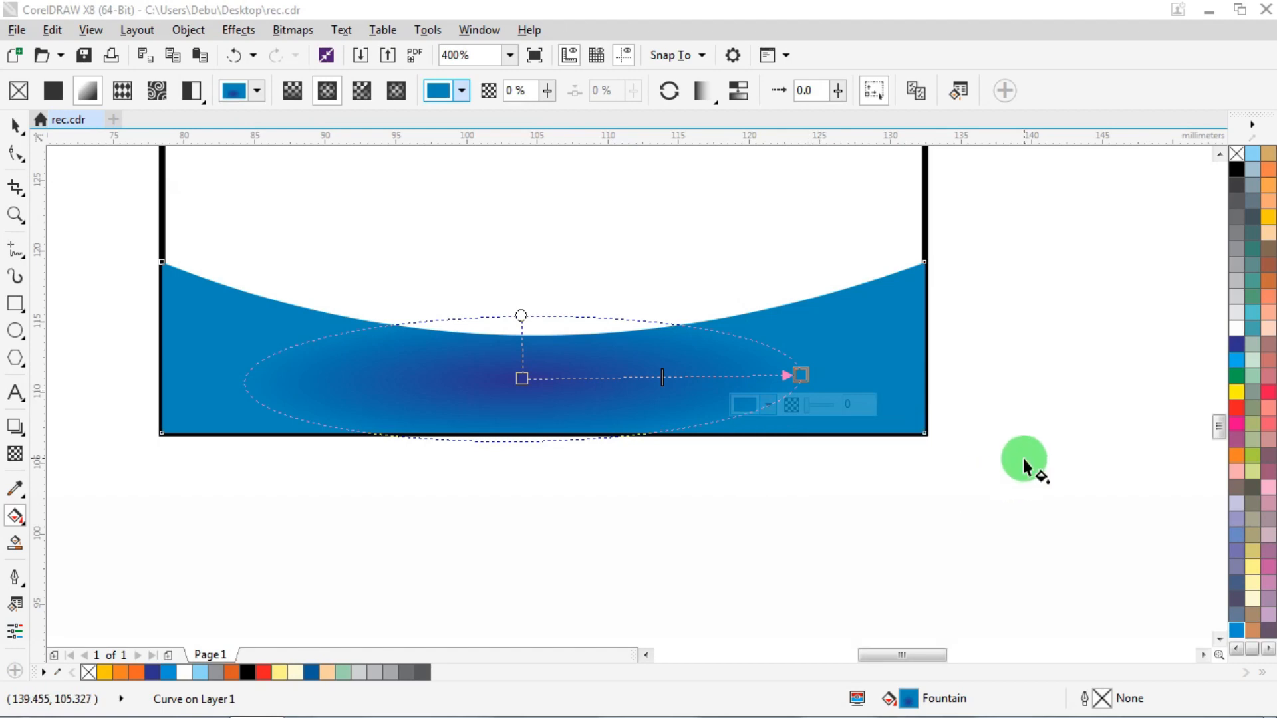
Step: Add an intermediate colour node to the strip's gradient, shift it outward, and extend the gradient to the strip's right edge
double_click(583, 379)
drag(582, 379, 660, 381)
drag(798, 375, 927, 375)
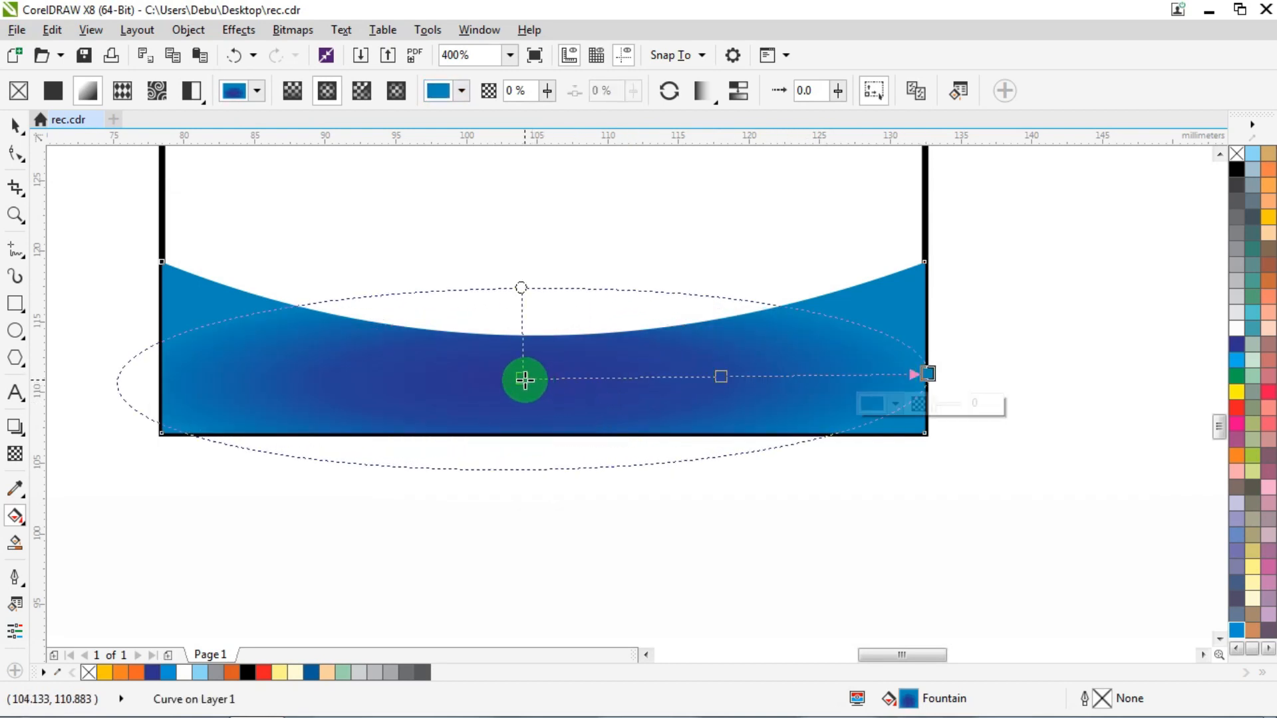
drag(525, 380, 521, 356)
click(521, 261)
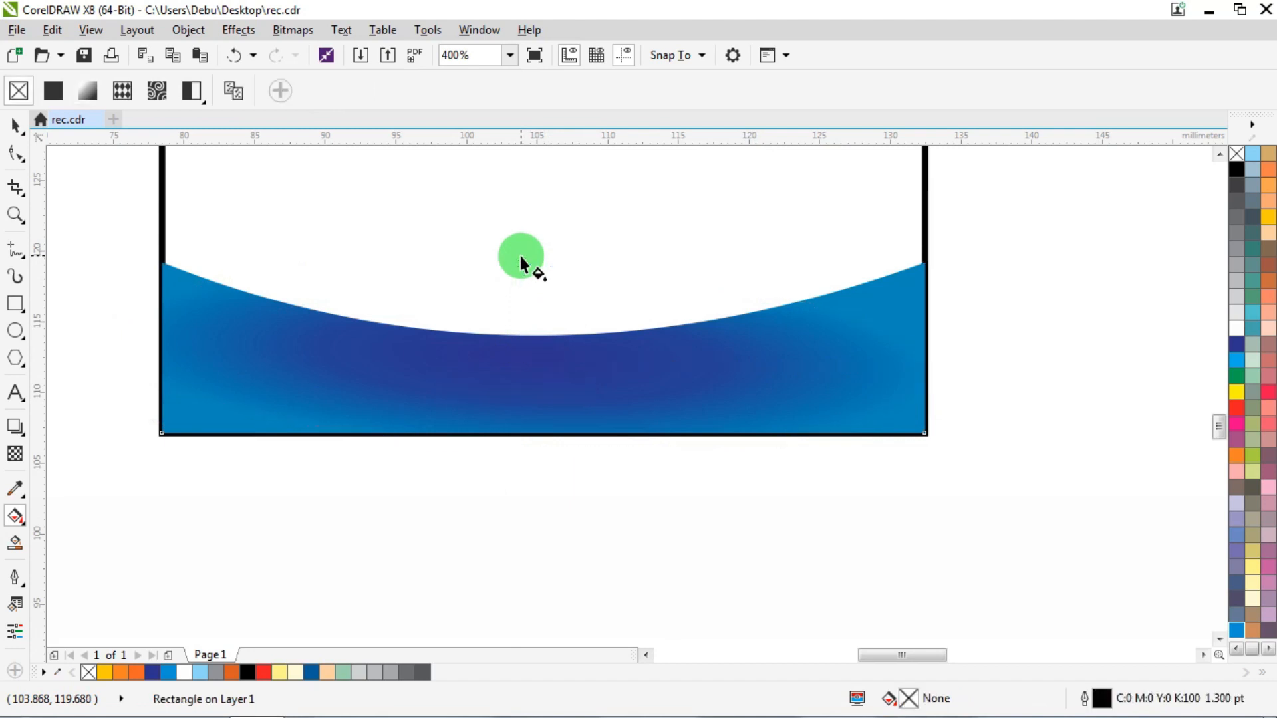
key(ctrl+z)
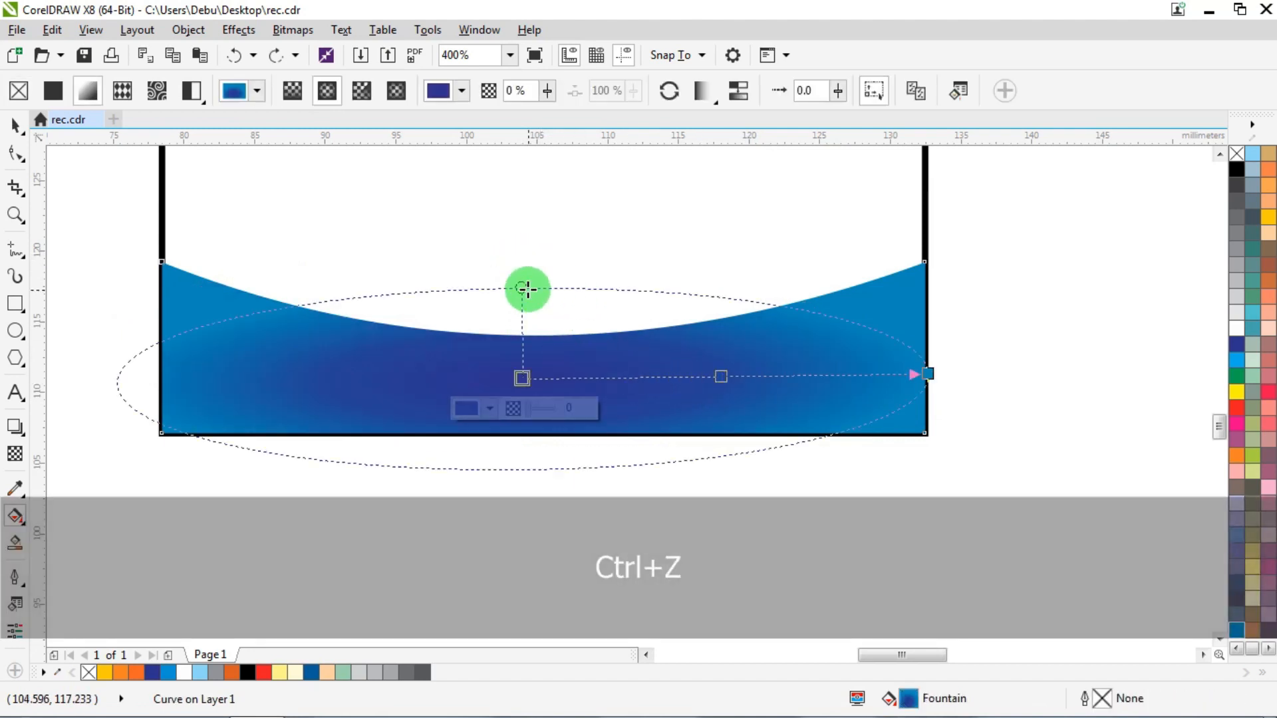
Step: Enlarge the strip's gradient ellipse vertically, smooth the colour transition, and move the intermediate colour node outward to the 27% position
drag(524, 288, 526, 182)
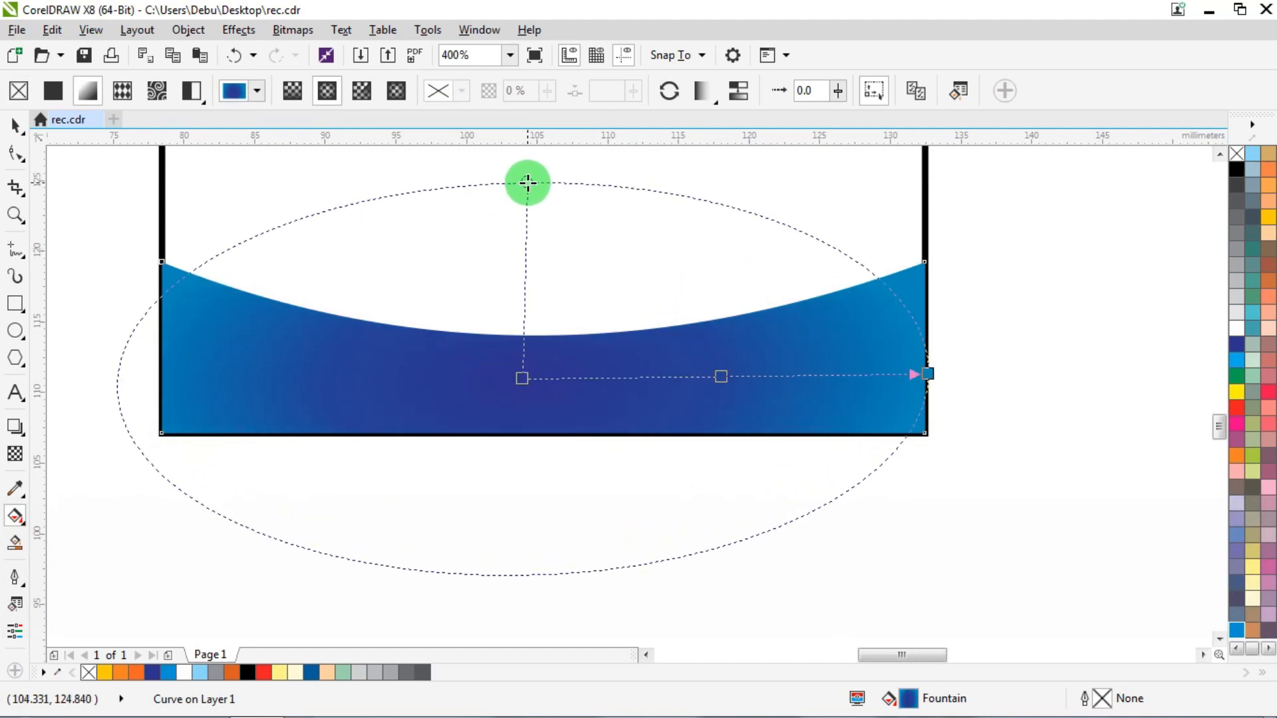
drag(719, 376, 763, 374)
click(739, 93)
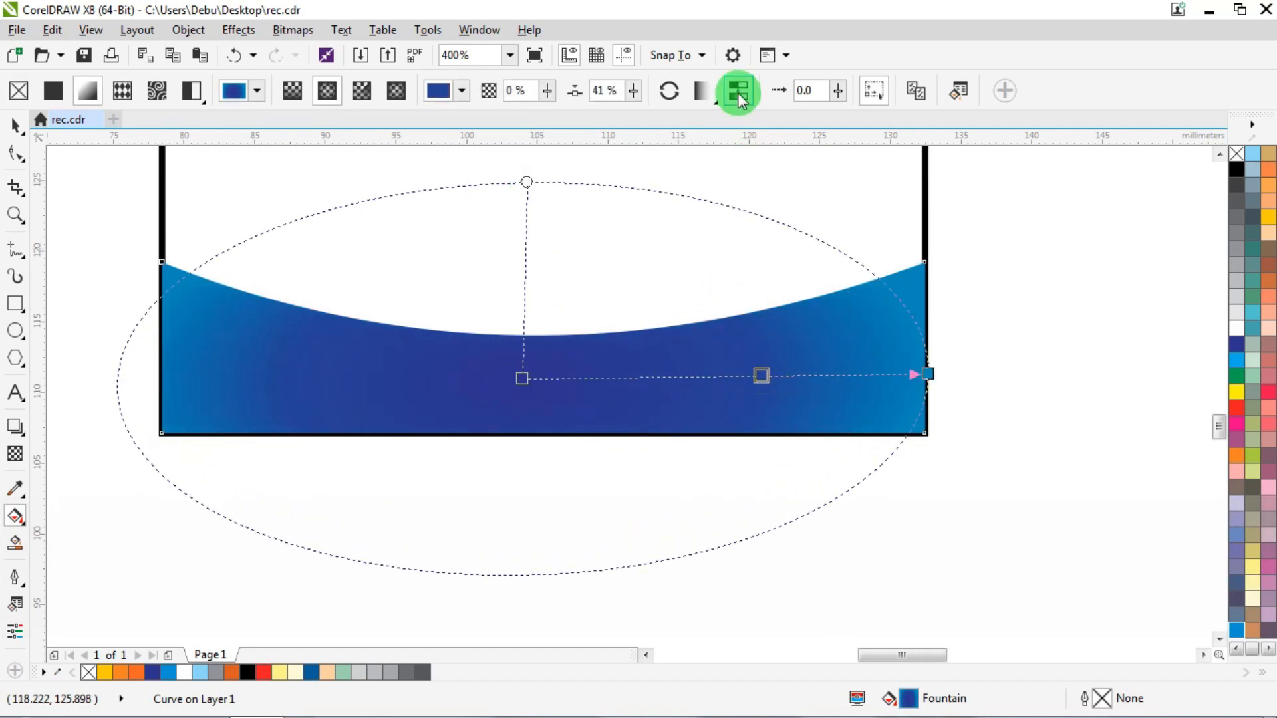
click(189, 156)
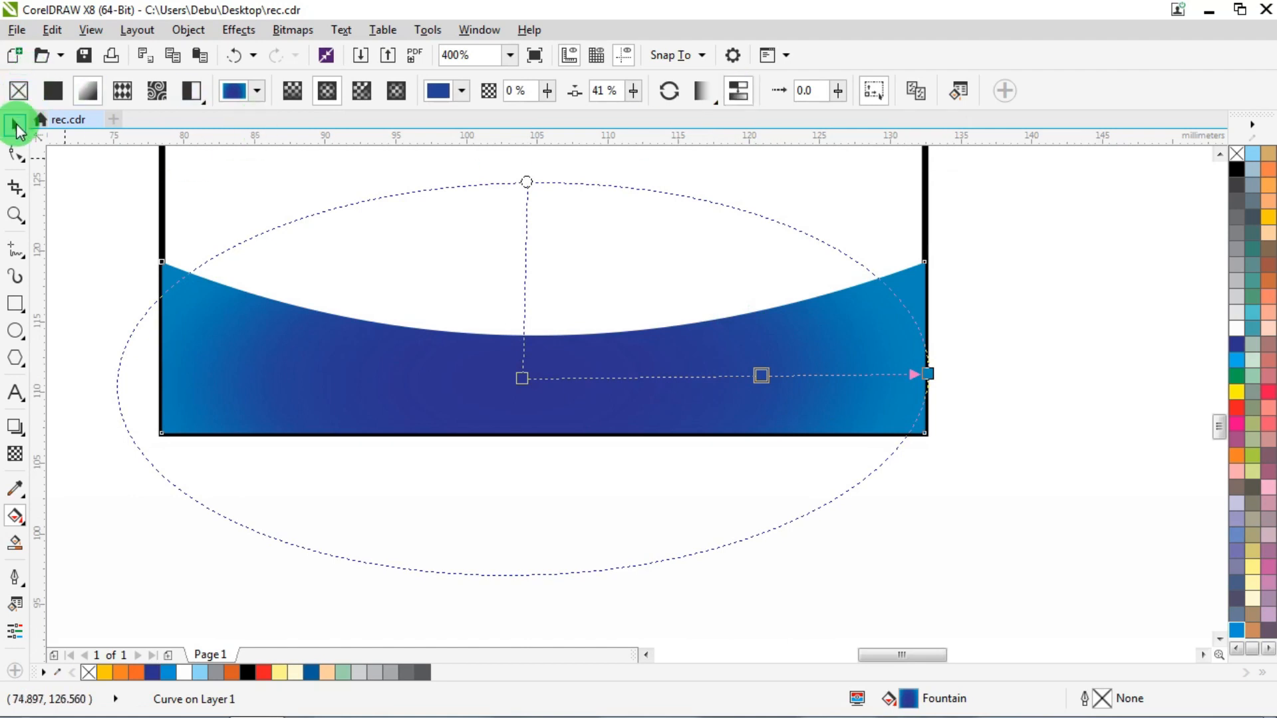
click(780, 377)
drag(764, 377, 819, 376)
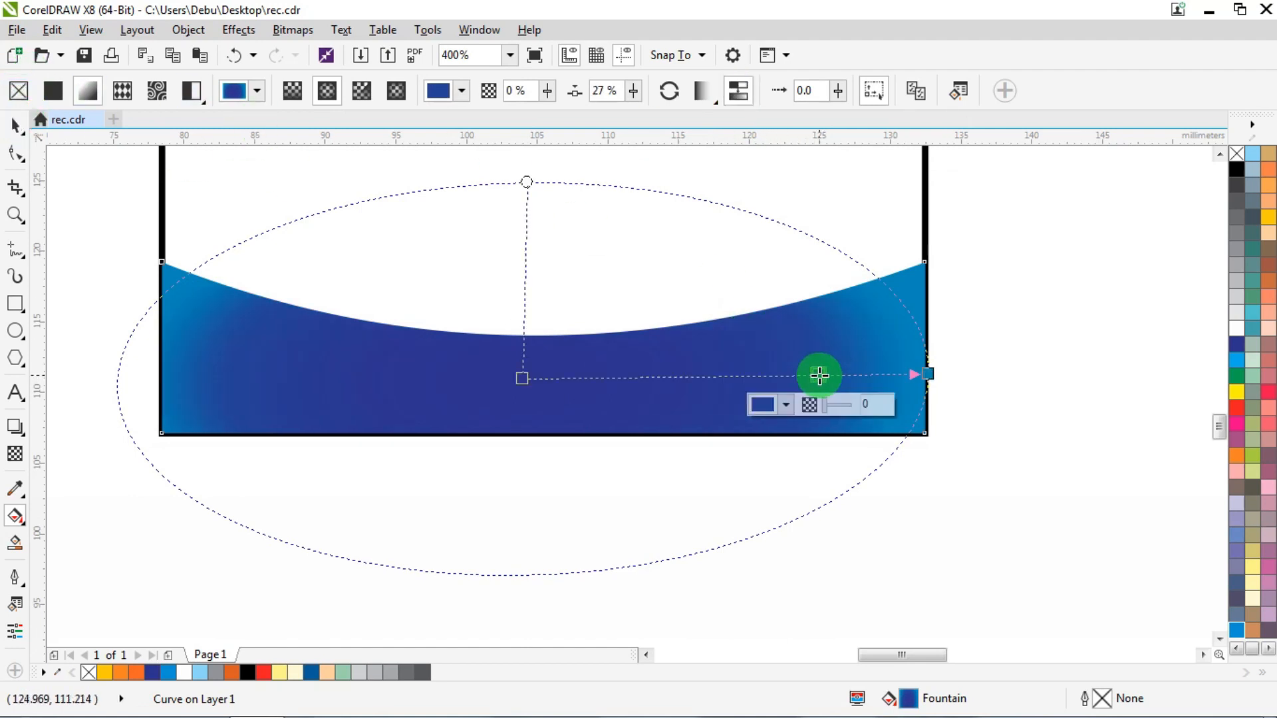
Step: Make a copy of the curved bottom strip stretched upward to about 13.5 mm high and fill it with orange (C:0 M:60 Y:100 K:0)
click(15, 124)
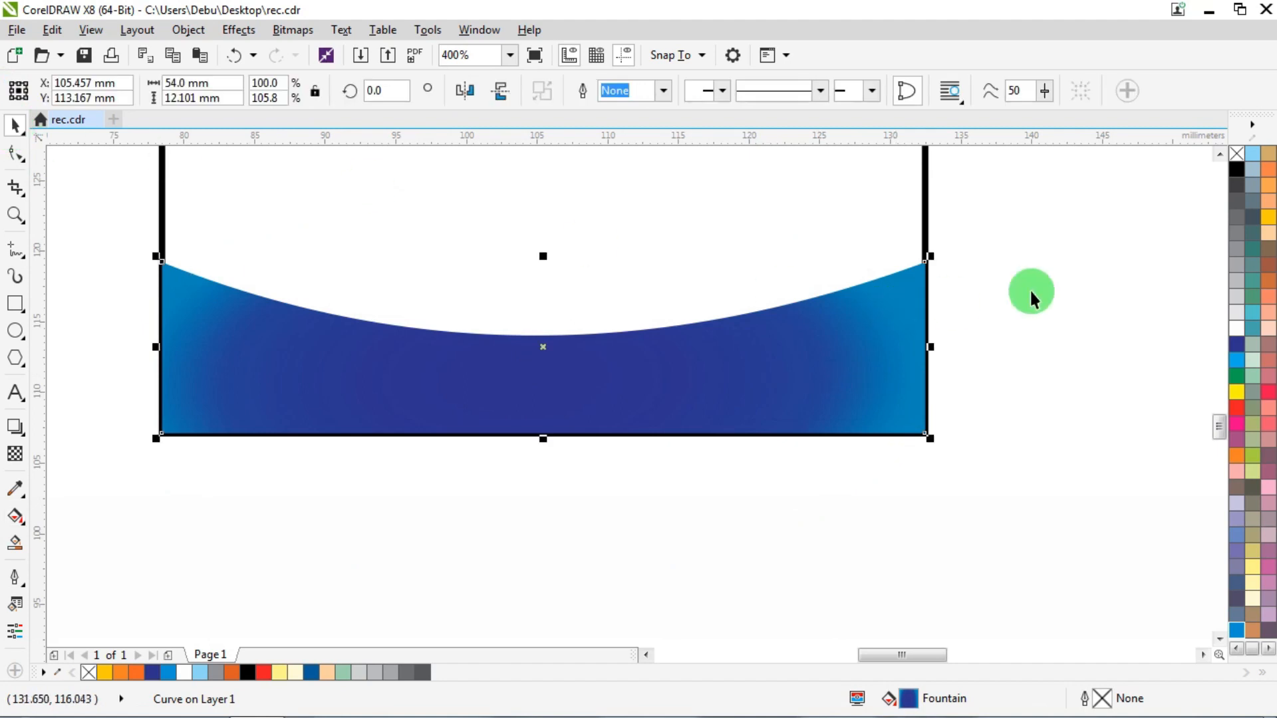
scroll(635, 346, down, 2)
scroll(633, 297, up, 1)
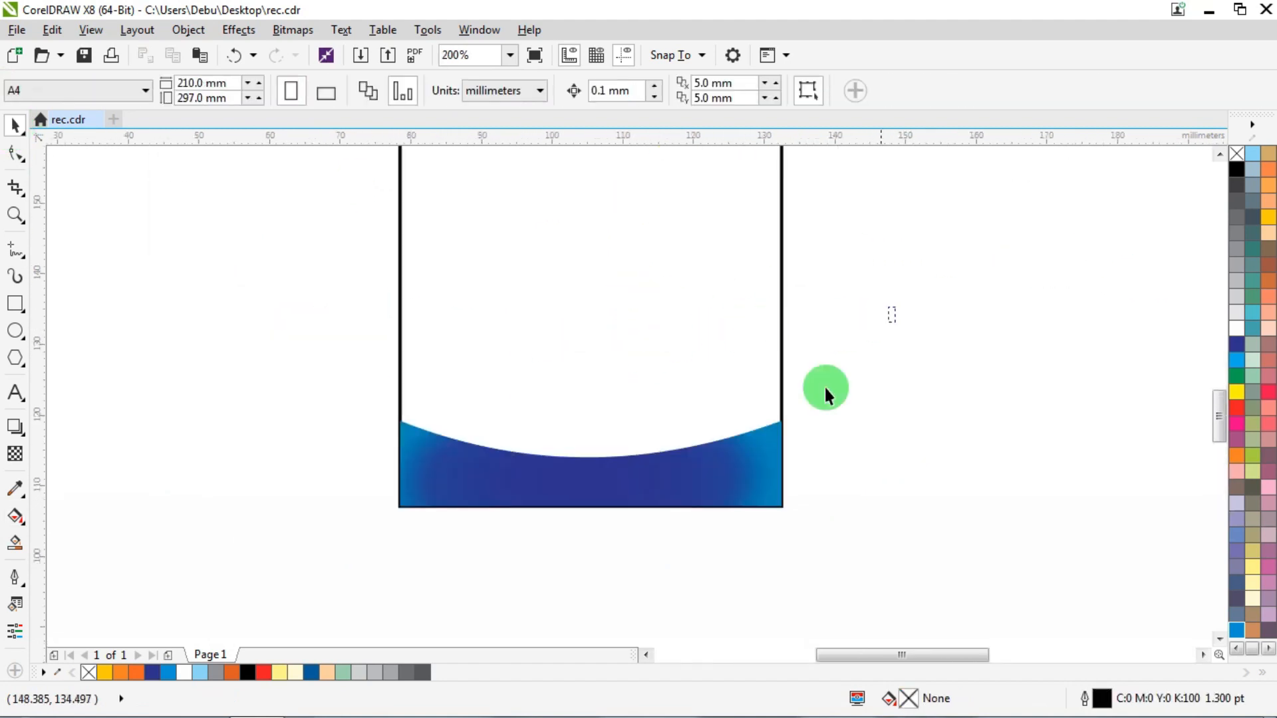
drag(593, 415, 606, 404)
click(1237, 456)
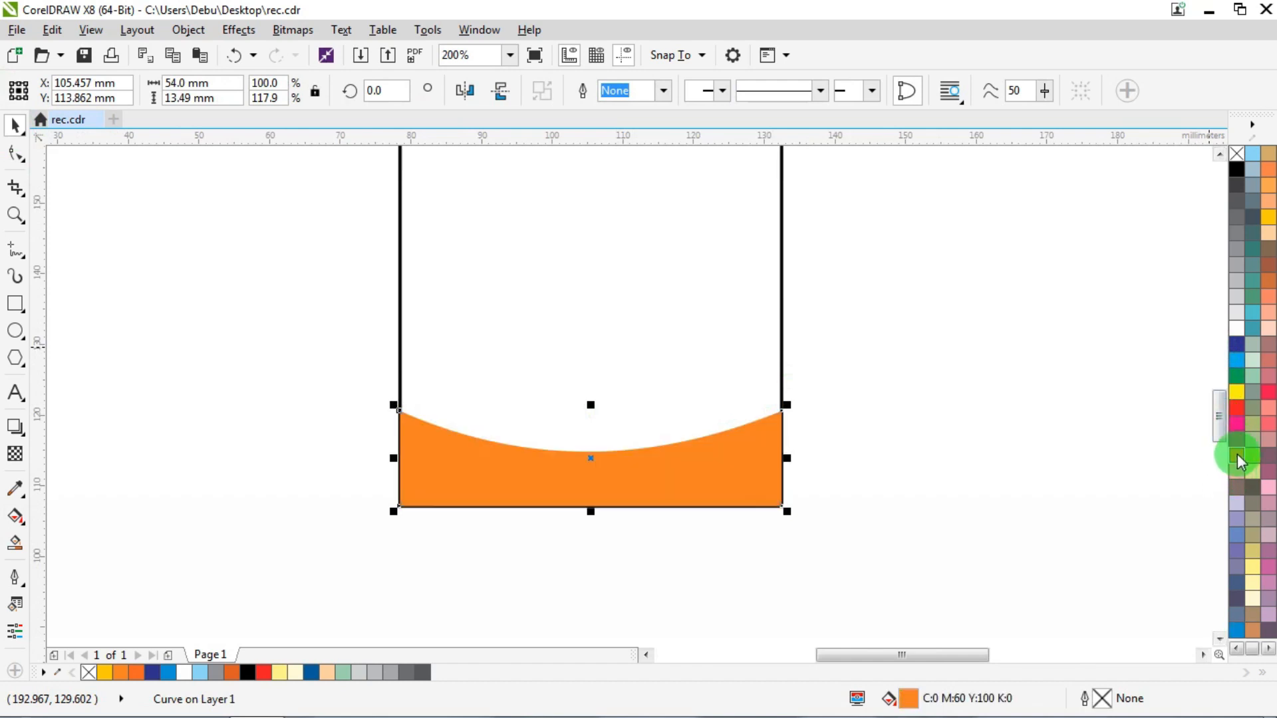
Step: Send the orange strip behind the blue footer strip and stretch it slightly to about 13.56 mm high
key(ctrl+End)
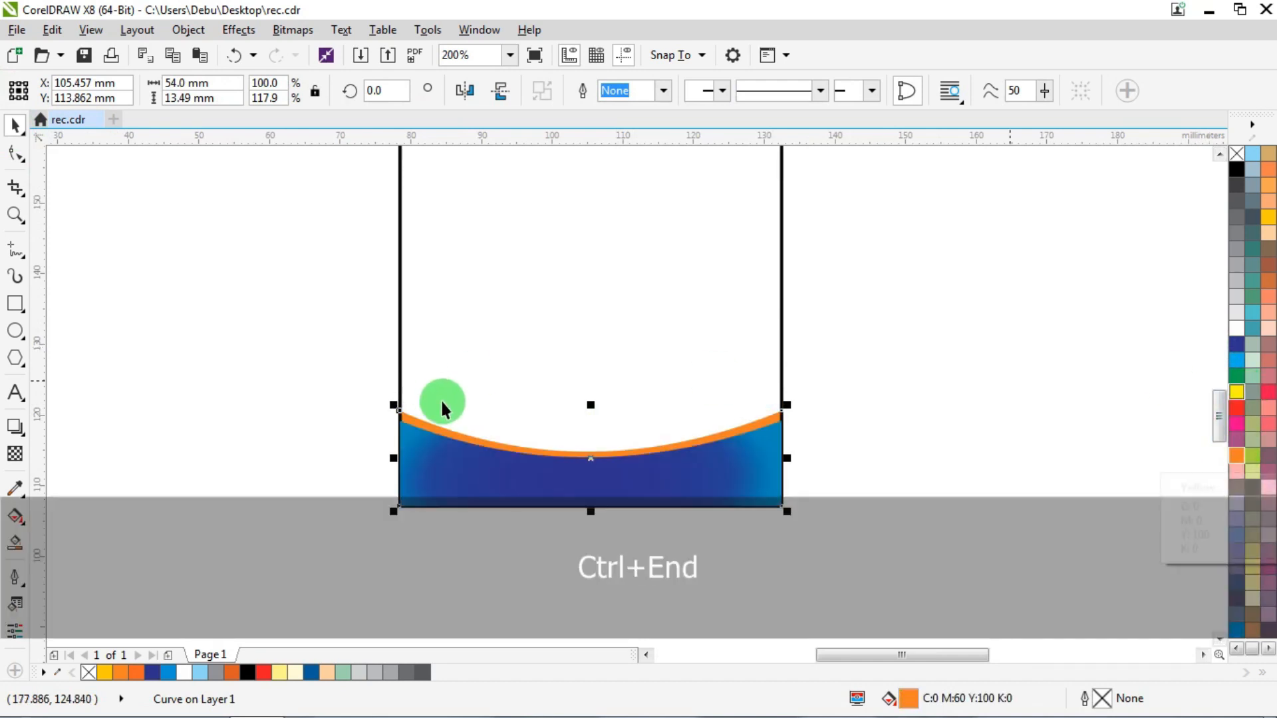
scroll(611, 425, up, 1)
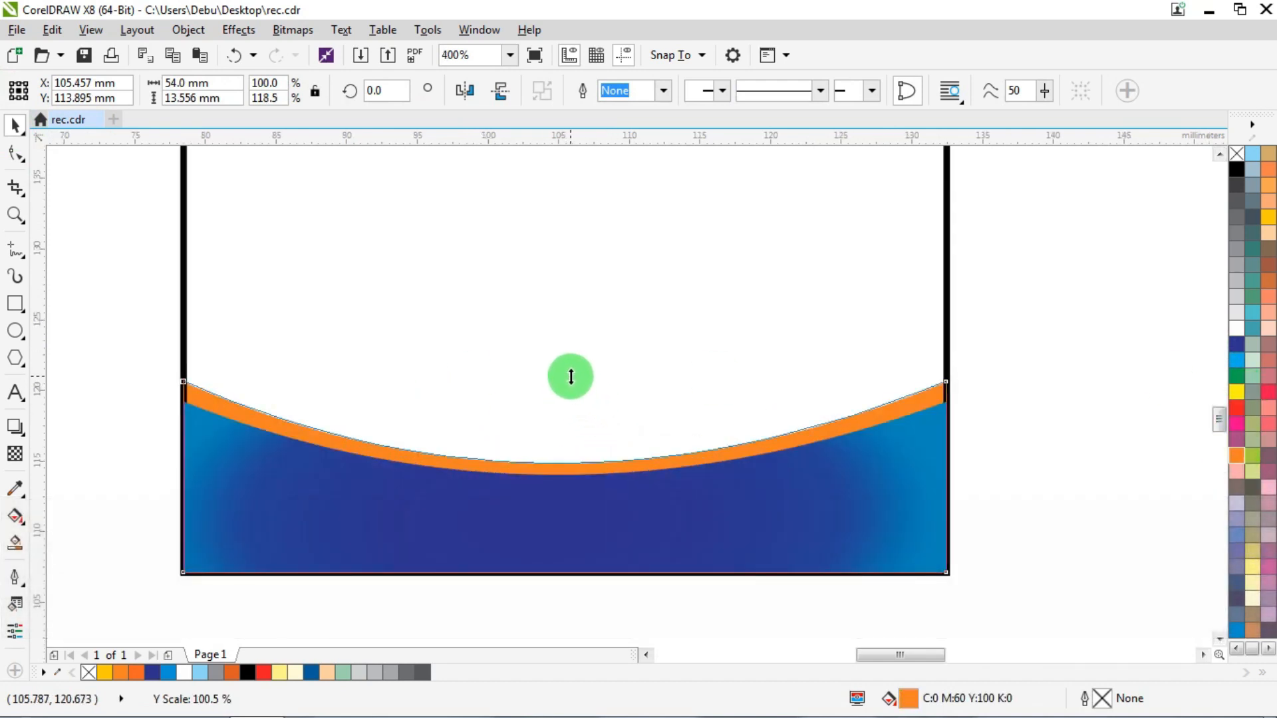
scroll(571, 377, down, 1)
key(Escape)
scroll(394, 448, down, 2)
scroll(439, 378, up, 1)
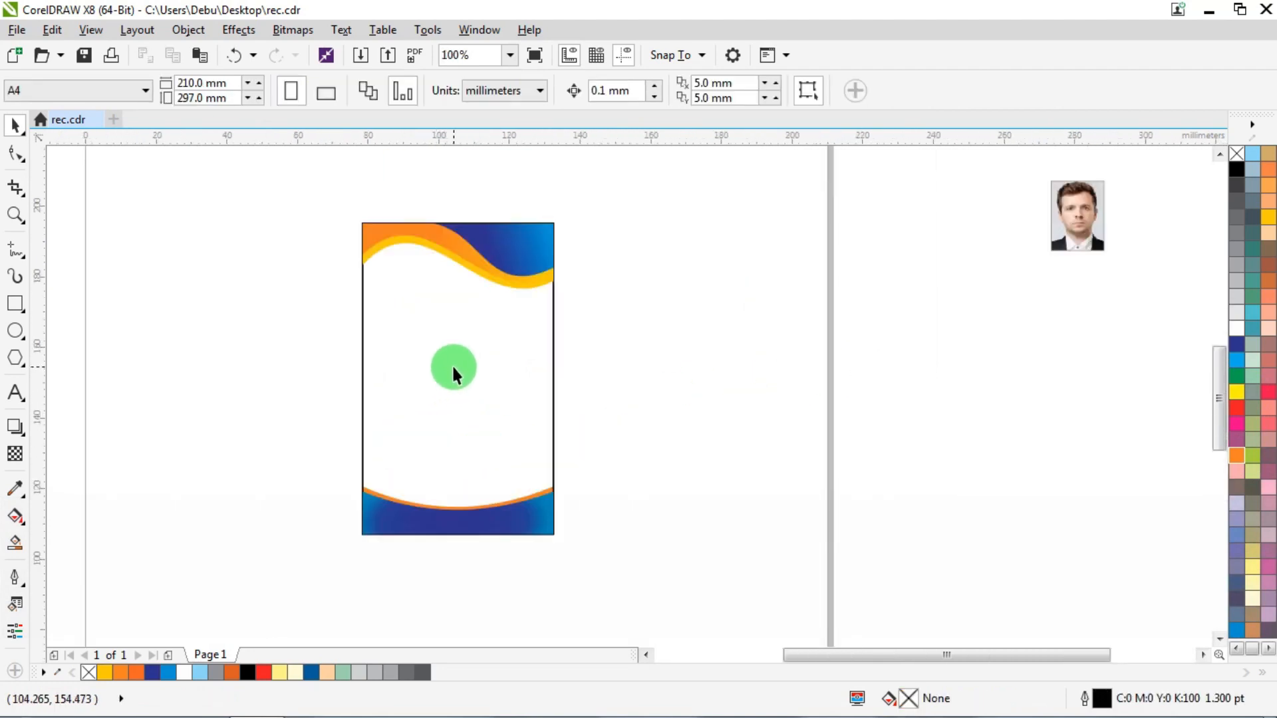
Step: Fill the 54 × 88 mm card rectangle with white and remove its outline
click(452, 365)
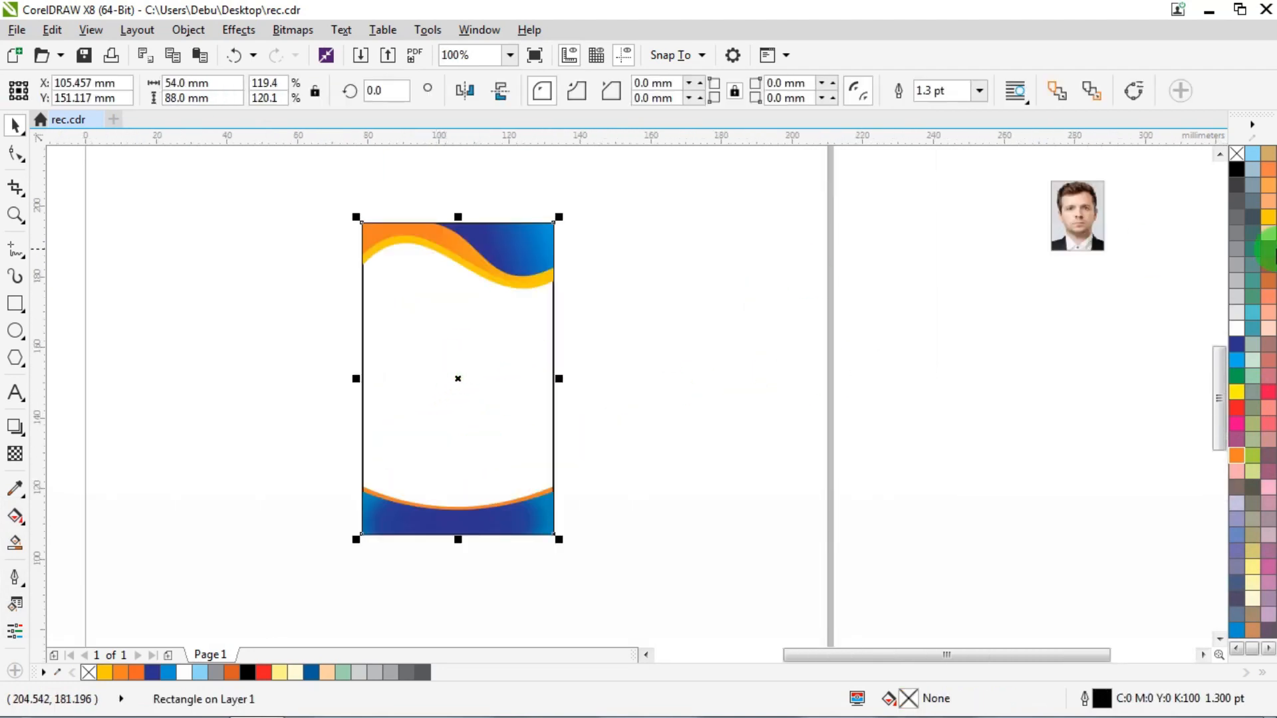
click(1235, 329)
right_click(1239, 155)
click(698, 248)
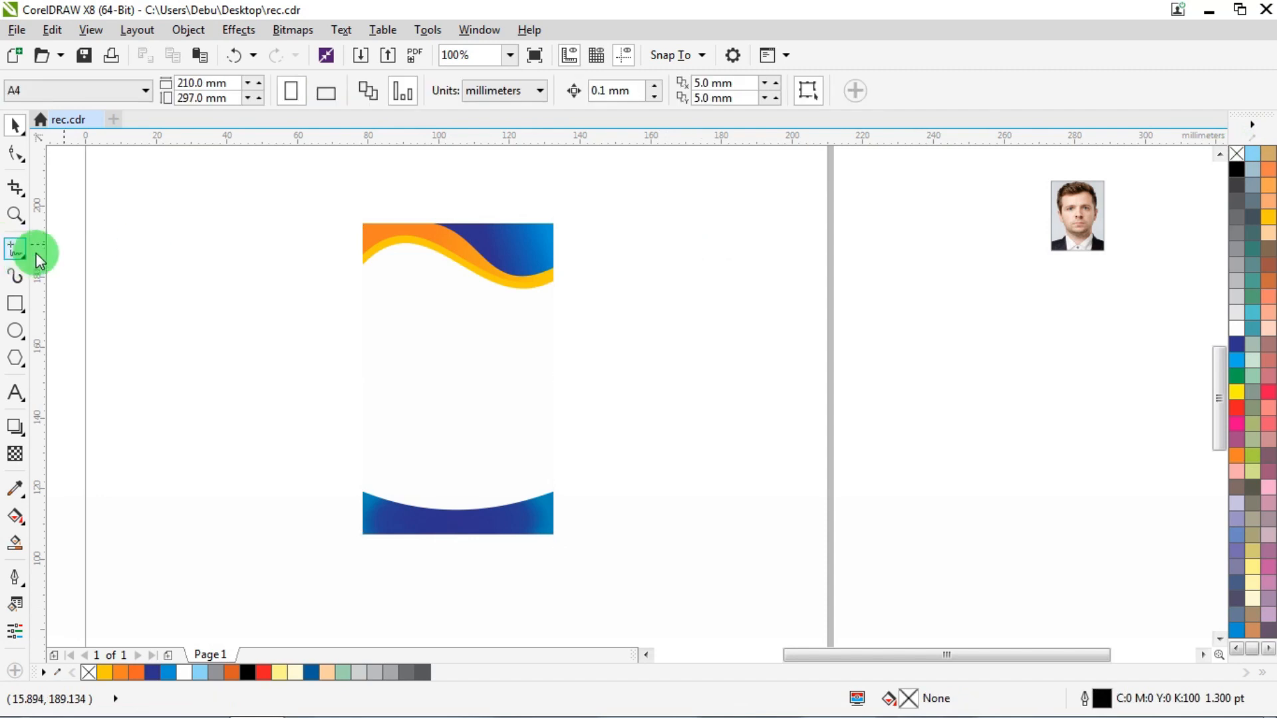
Step: Draw a backdrop rectangle about 79.4 × 107.2 mm around the card, fill it 40% black without outline, and place it behind everything
click(14, 303)
drag(320, 190, 605, 573)
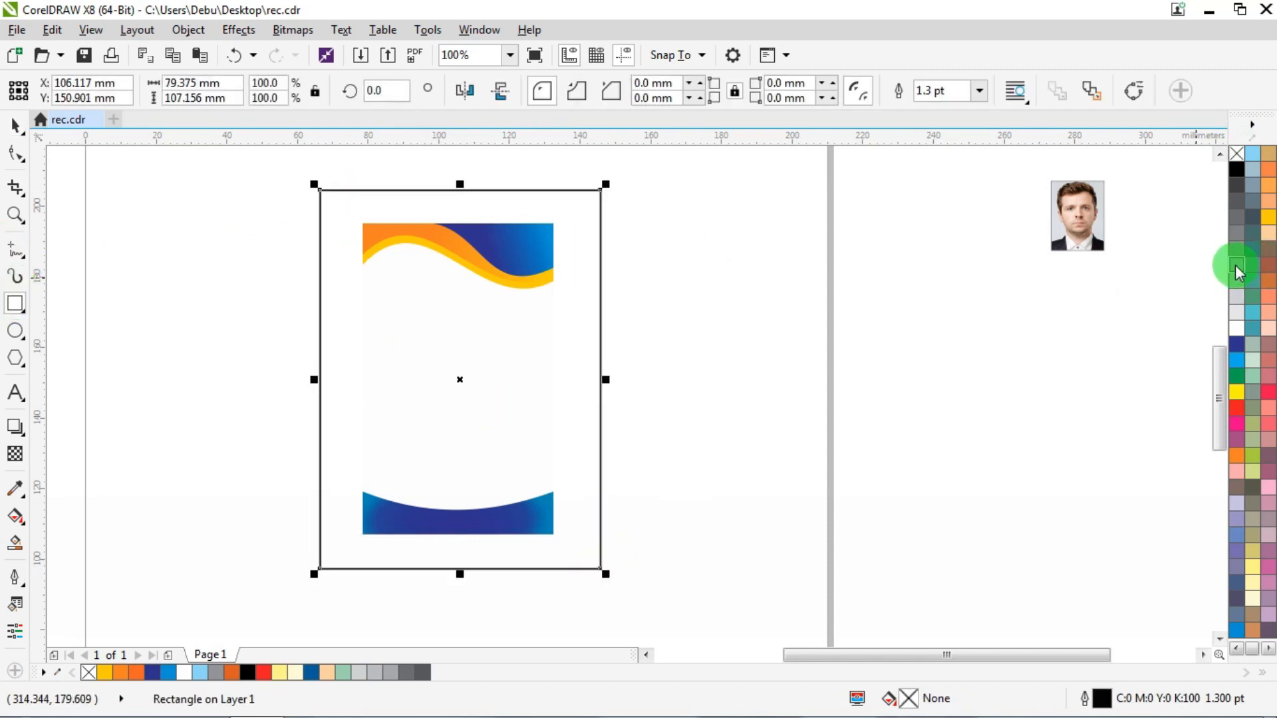
click(1235, 266)
right_click(1235, 155)
key(ctrl+End)
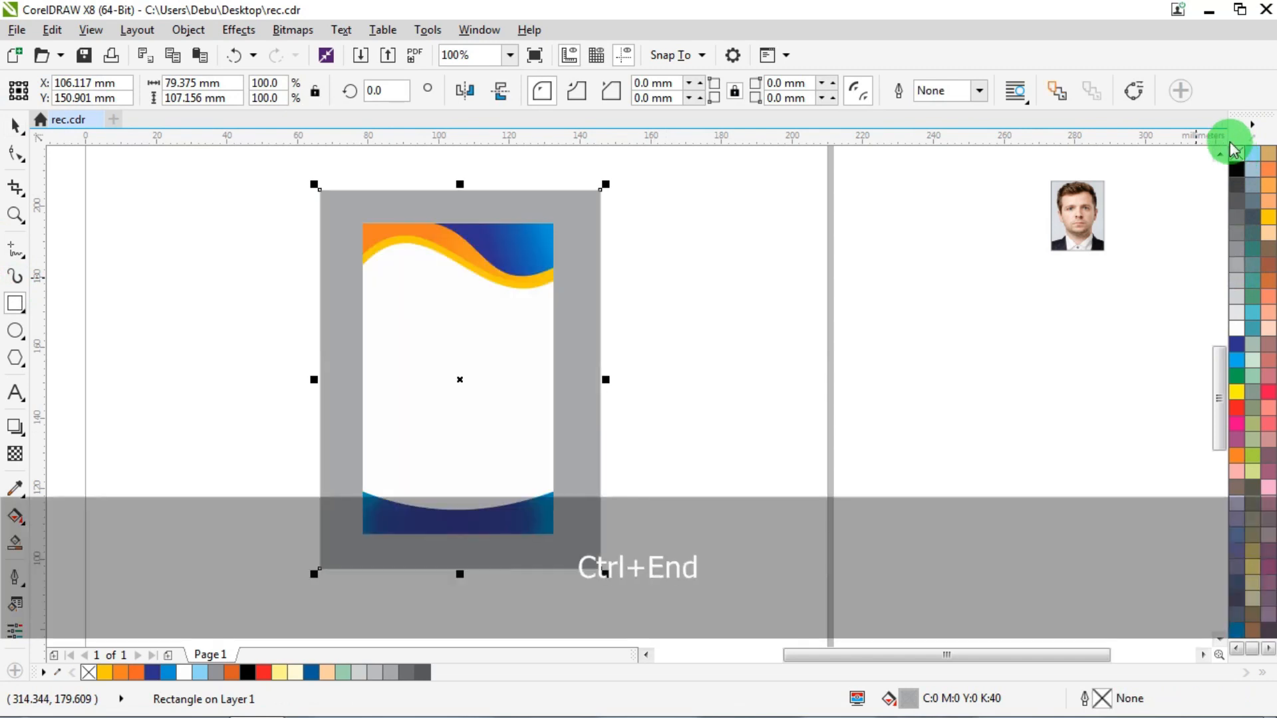
click(16, 126)
click(792, 424)
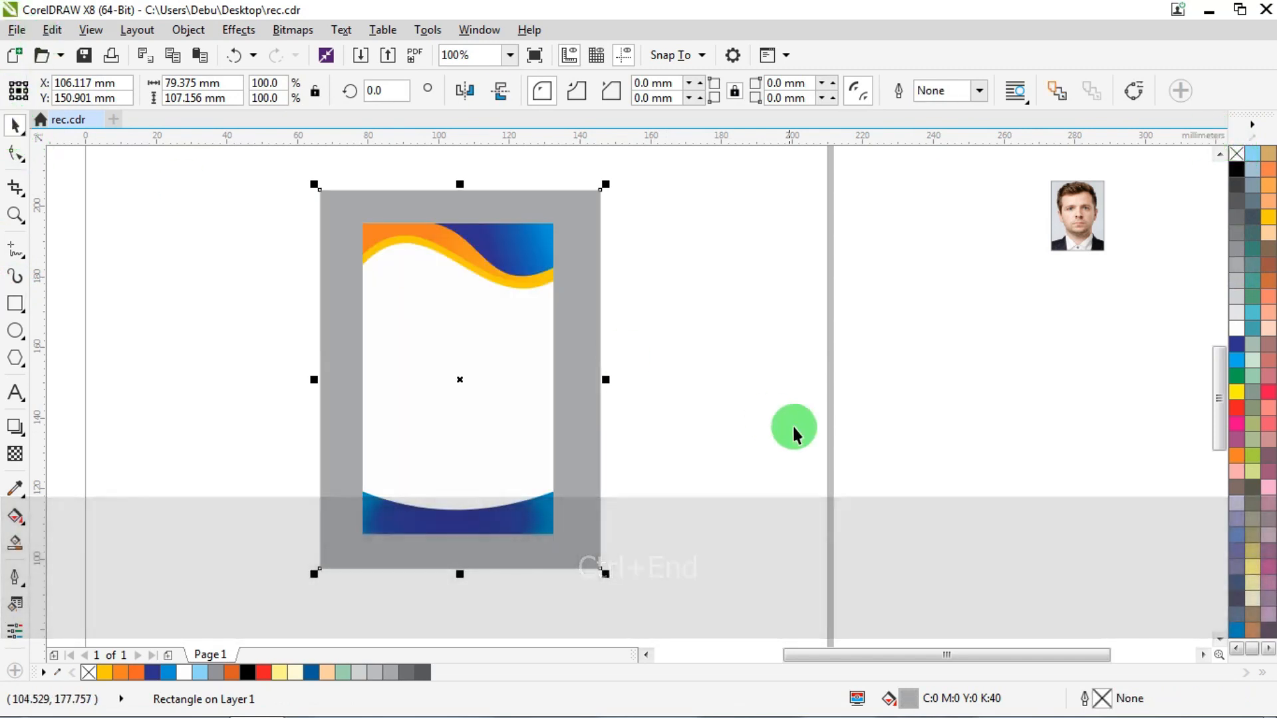
Step: Bring the orange and blue footer strips in front of the white card
scroll(454, 549, up, 2)
drag(984, 308, 153, 561)
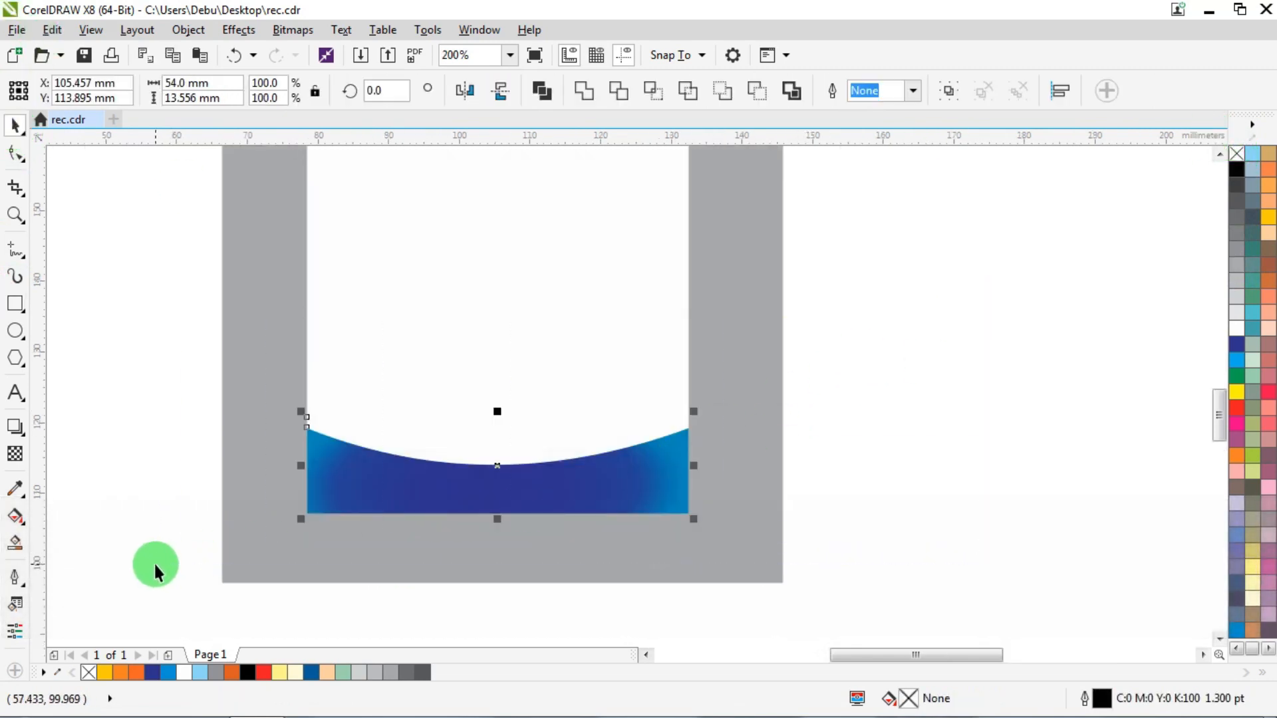
key(ctrl+Home)
click(897, 306)
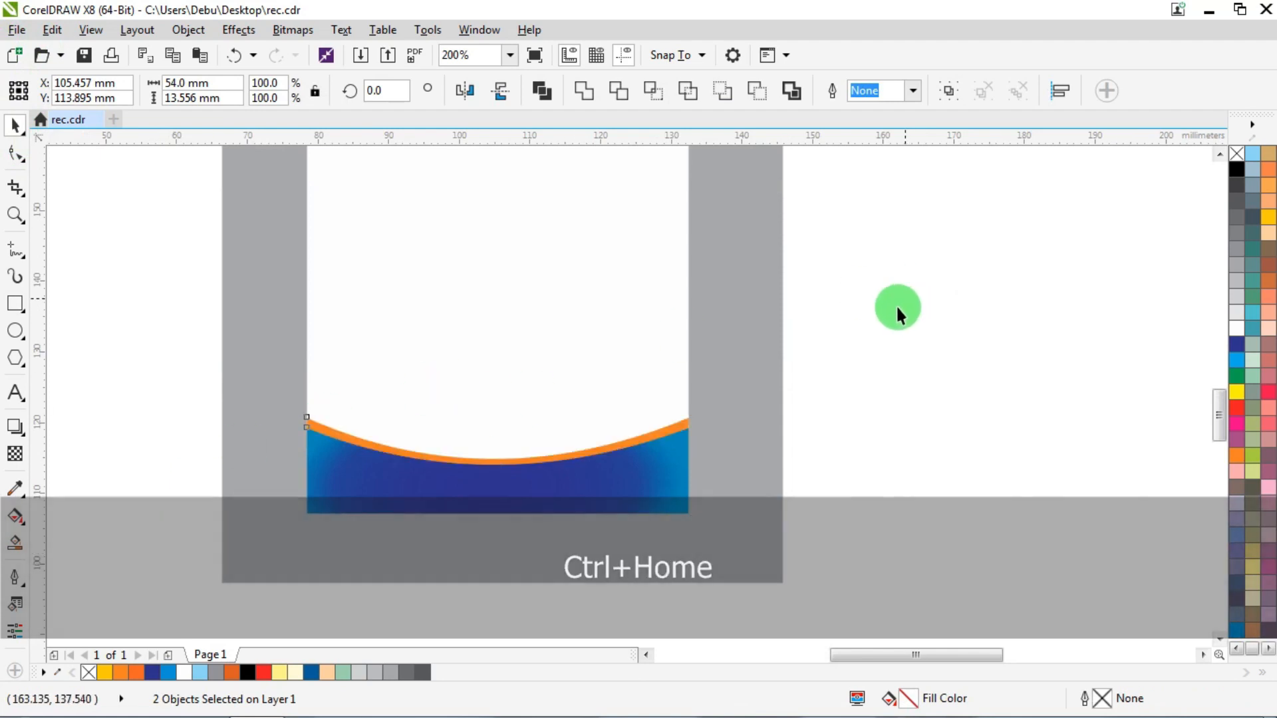
scroll(665, 408, down, 1)
scroll(482, 167, up, 1)
Step: Make a copy of the card rectangle reduced to a bar about 4.2 × 35.3 mm at its left edge and fill it with orange (C:0 M:60 Y:100 K:0)
click(636, 291)
scroll(698, 333, down, 1)
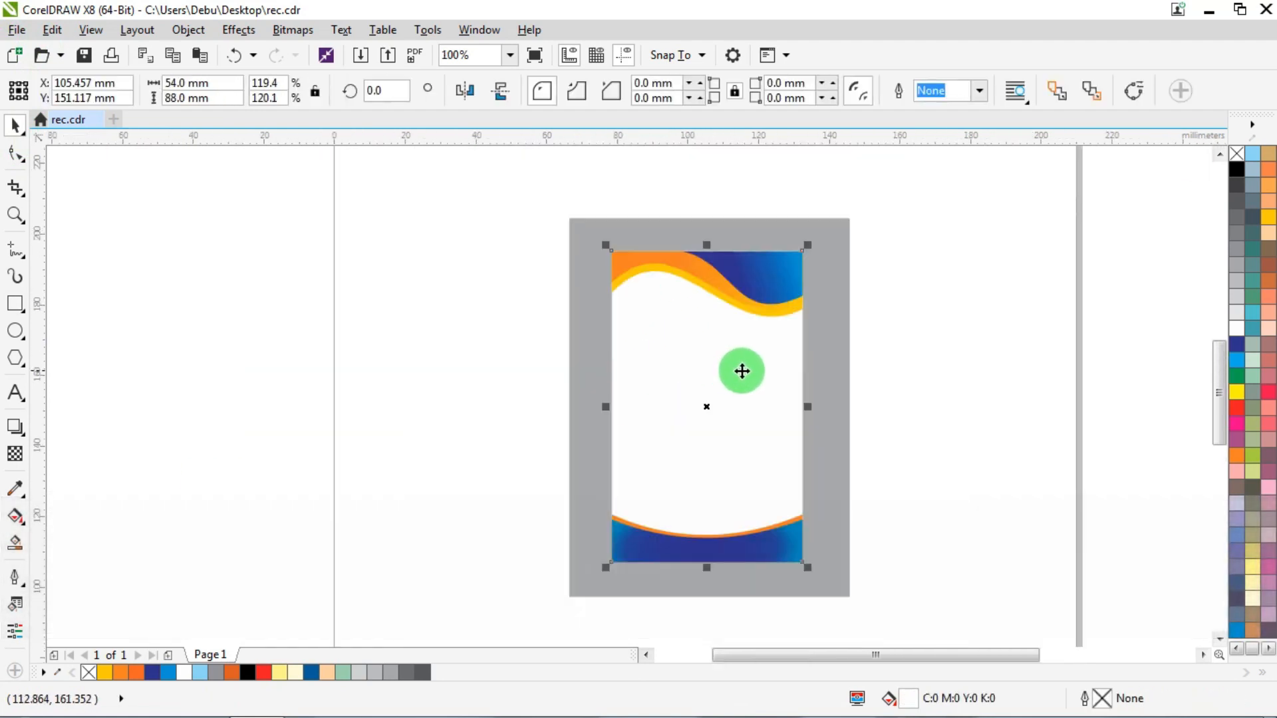
drag(803, 407, 630, 405)
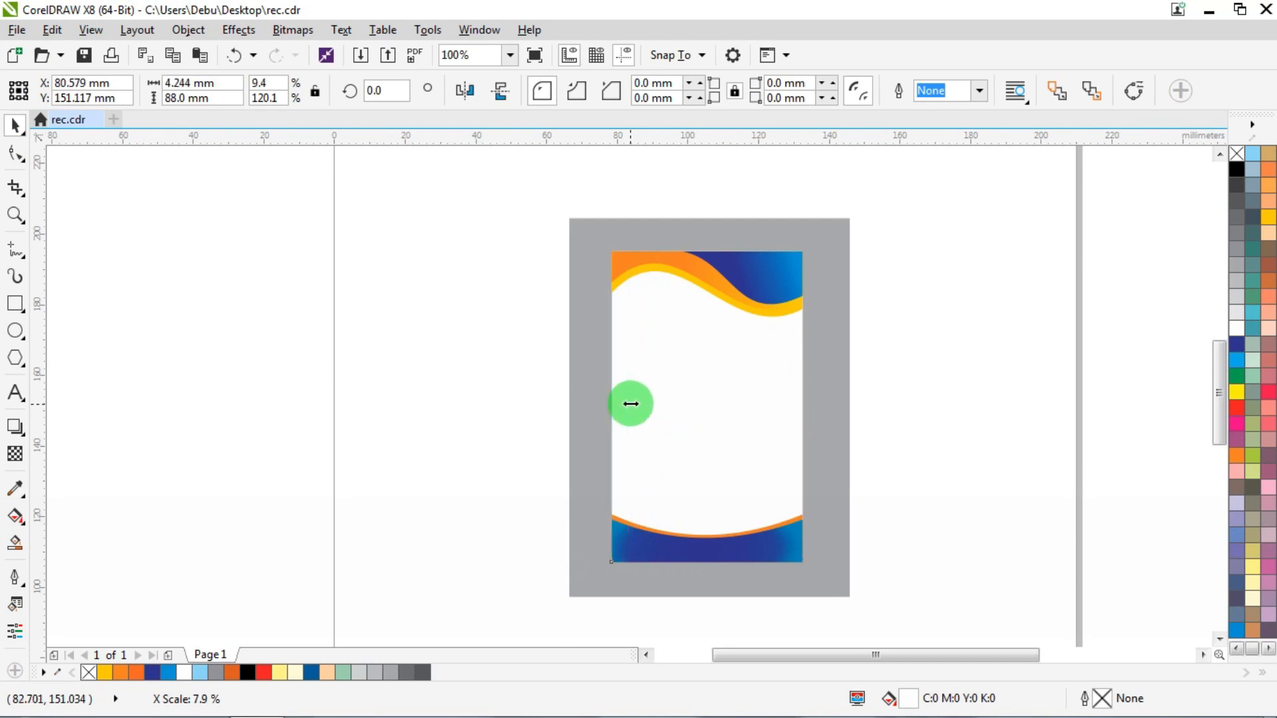
key(shift)
drag(619, 254, 628, 339)
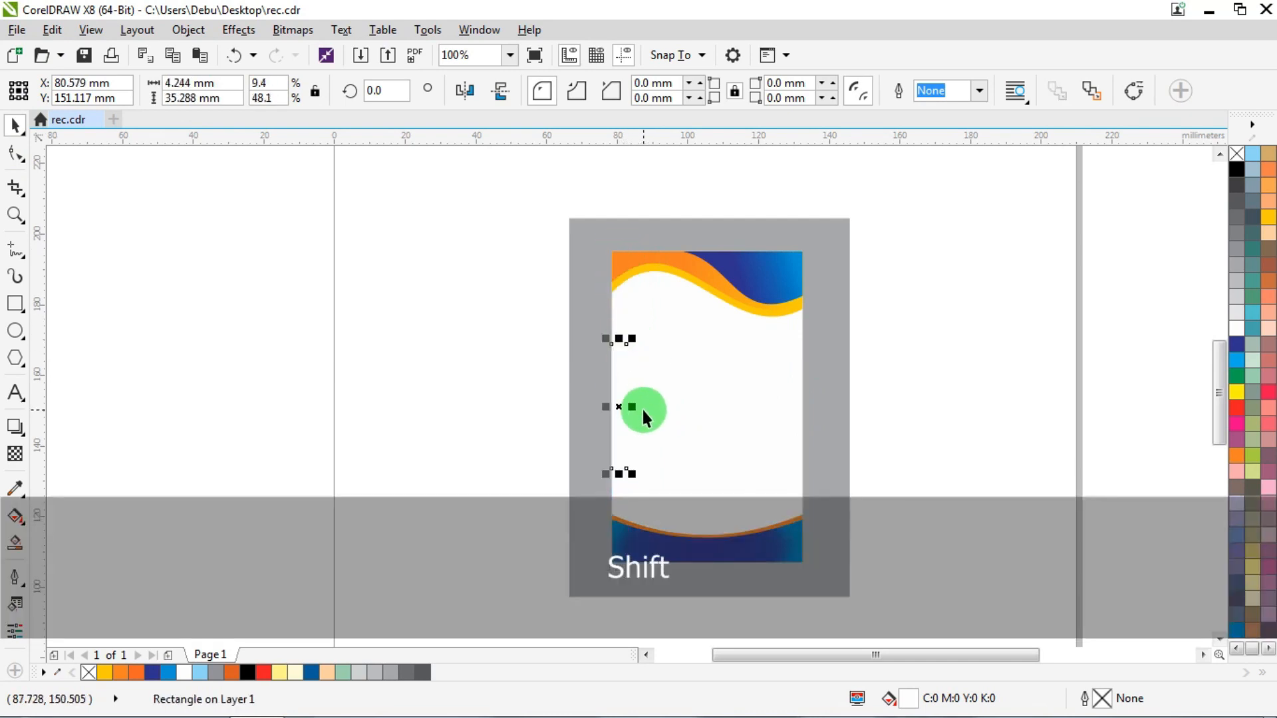
scroll(680, 372, up, 1)
click(1234, 456)
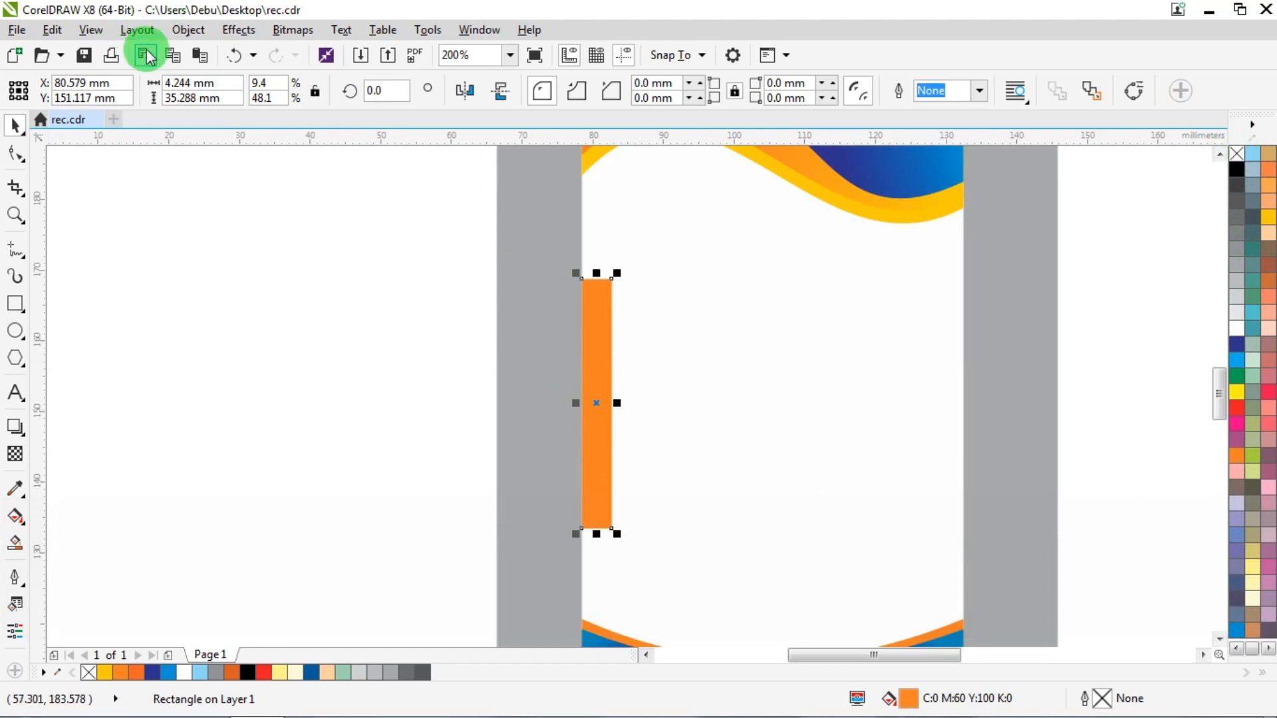
Step: Set the orange bar's width to 2.5 mm and align it to the card's left edge
click(200, 83)
text(2)
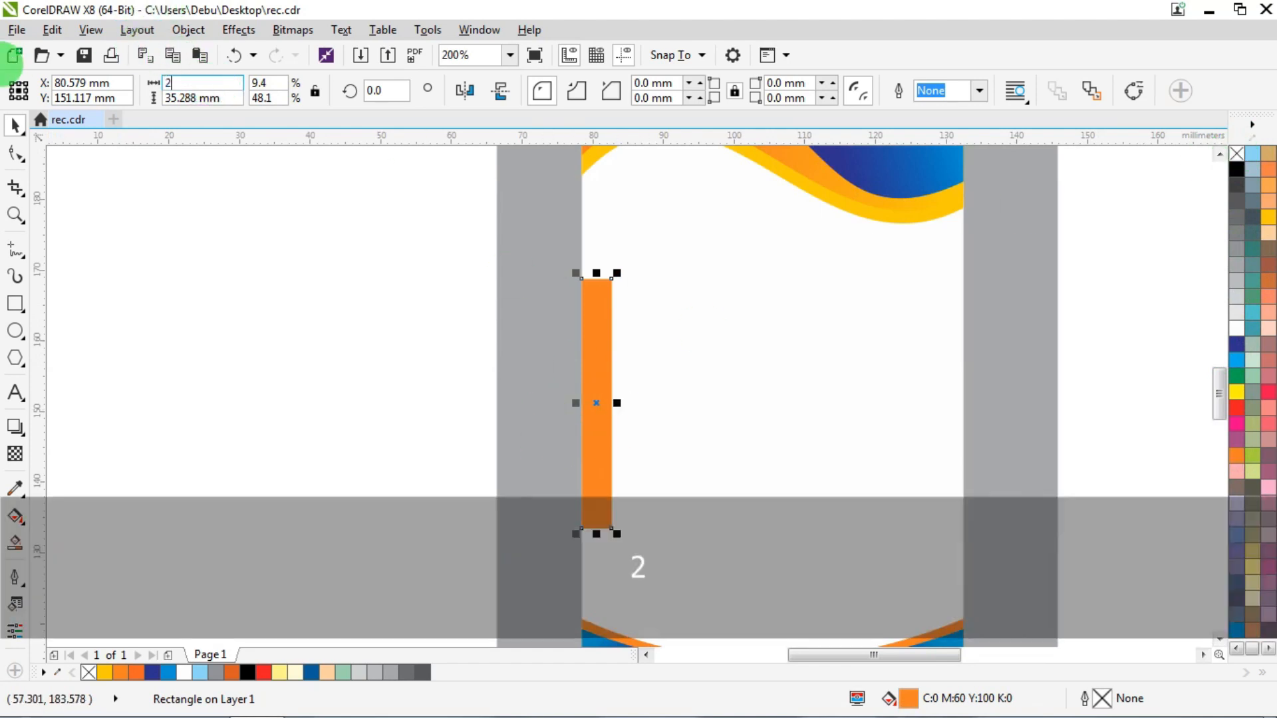
text(.5)
key(Return)
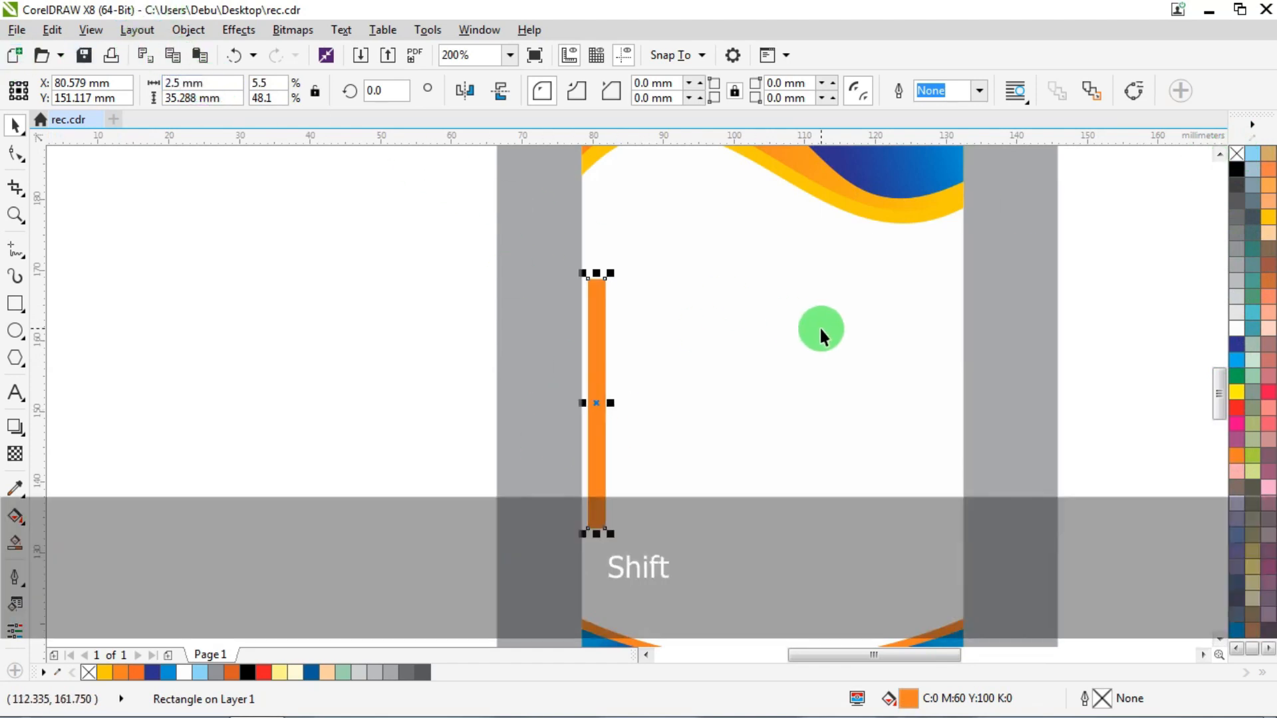
shift+click(819, 325)
key(l)
click(671, 256)
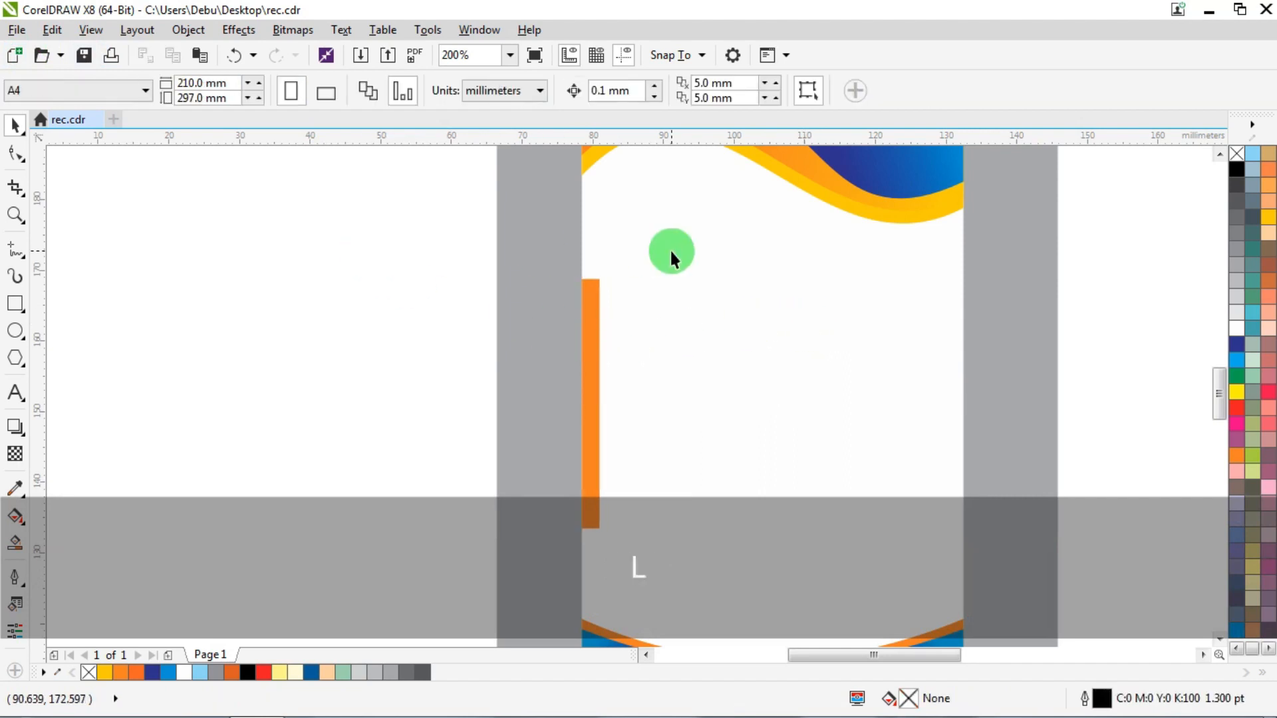
Step: Skew the orange bar vertically so its ends slant upward to the right, and shorten it to about 30.9 mm high
scroll(665, 279, up, 2)
click(493, 304)
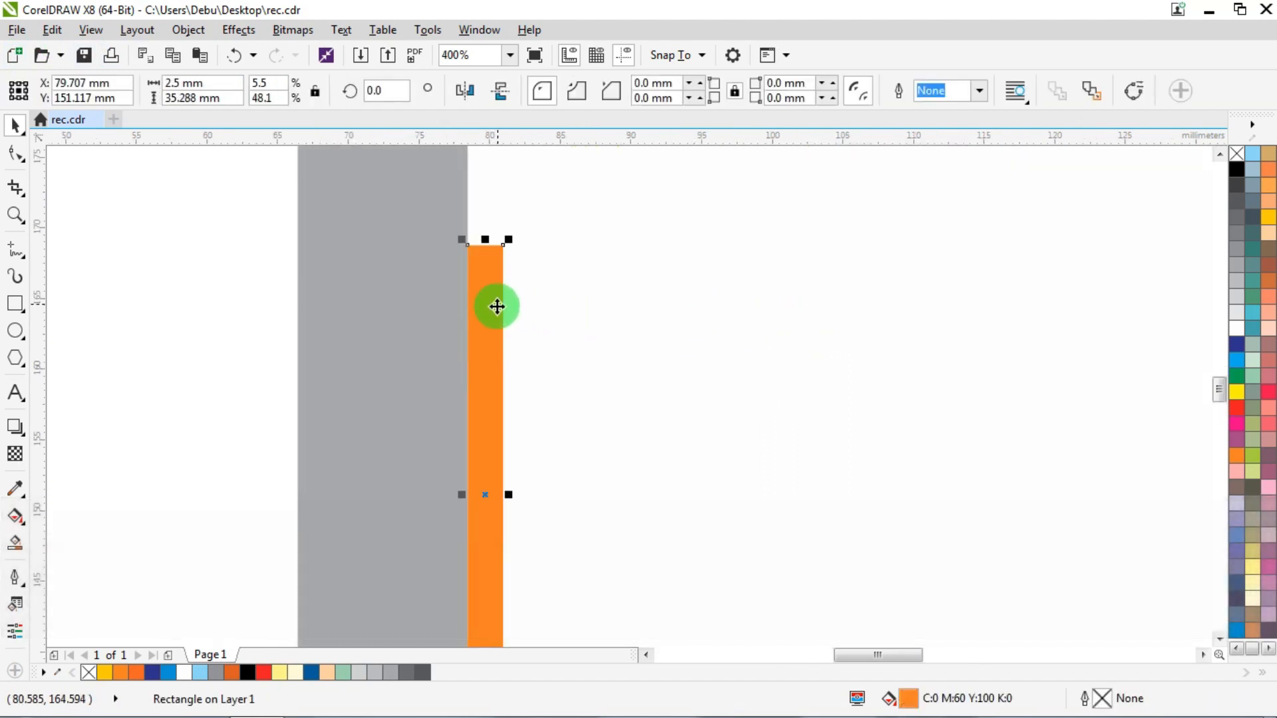
click(496, 306)
drag(511, 492, 513, 464)
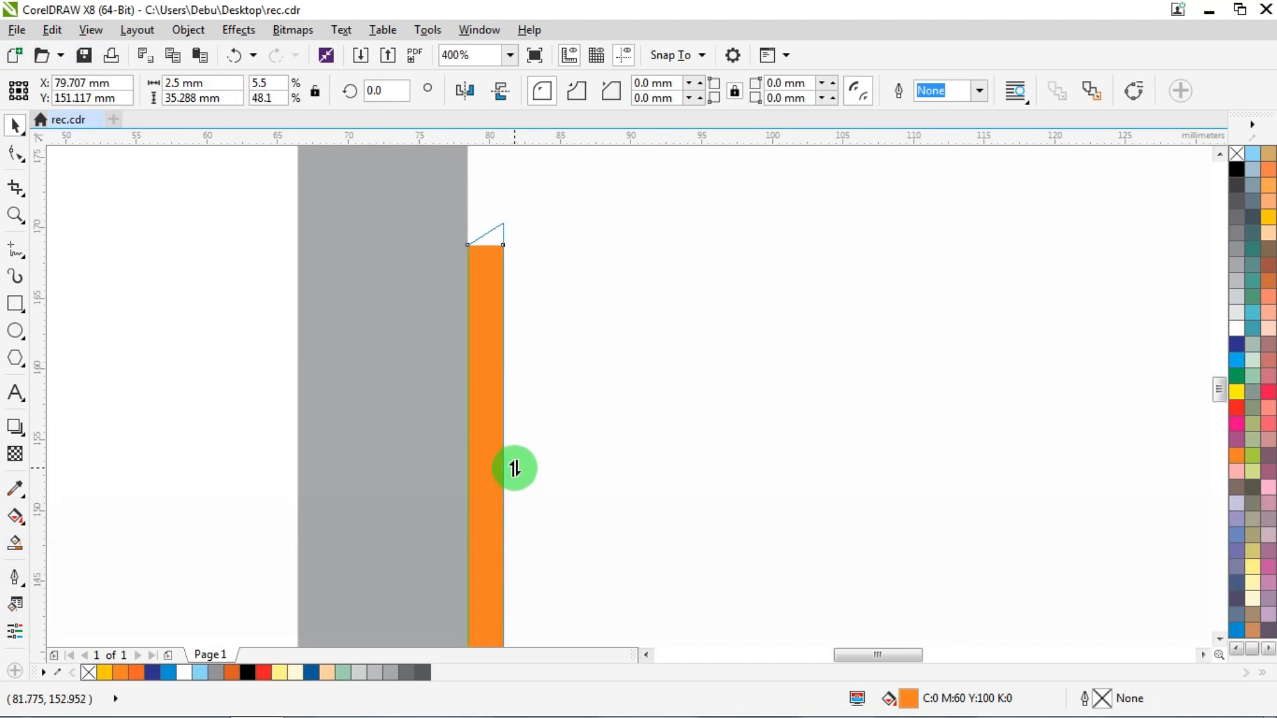
scroll(513, 464, down, 2)
click(14, 126)
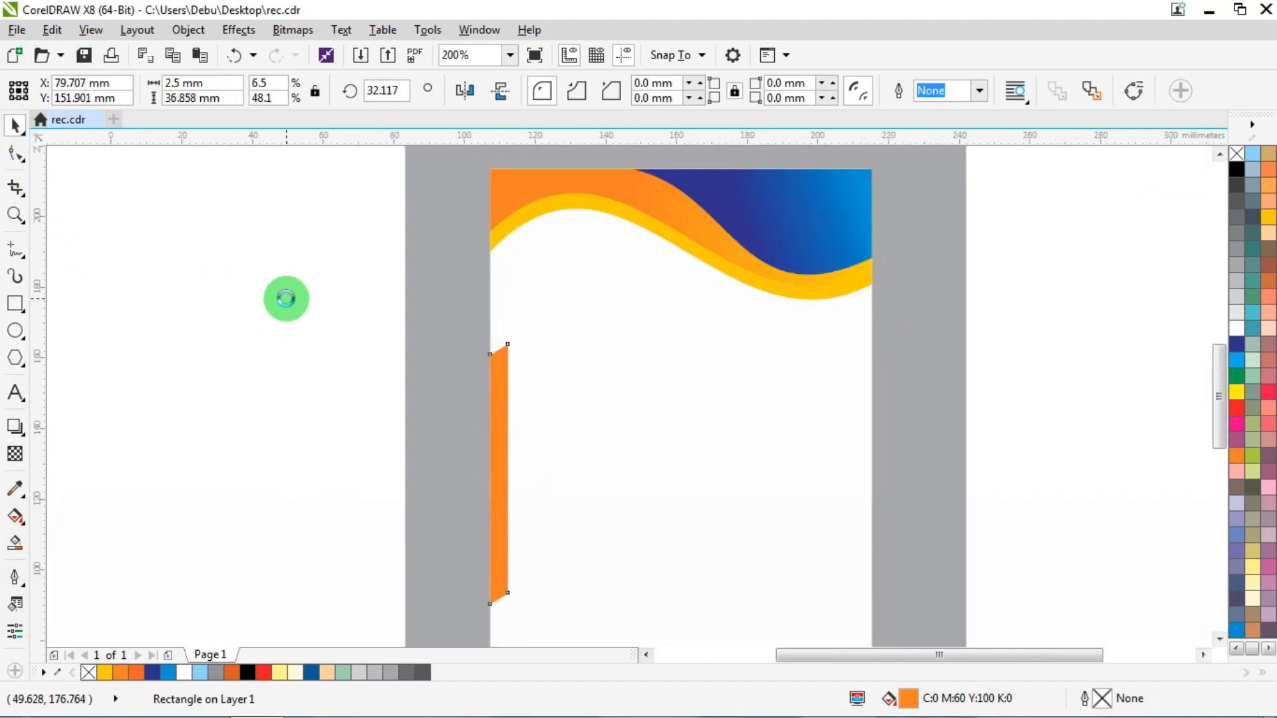
scroll(285, 296, down, 2)
drag(261, 271, 392, 436)
scroll(374, 307, up, 2)
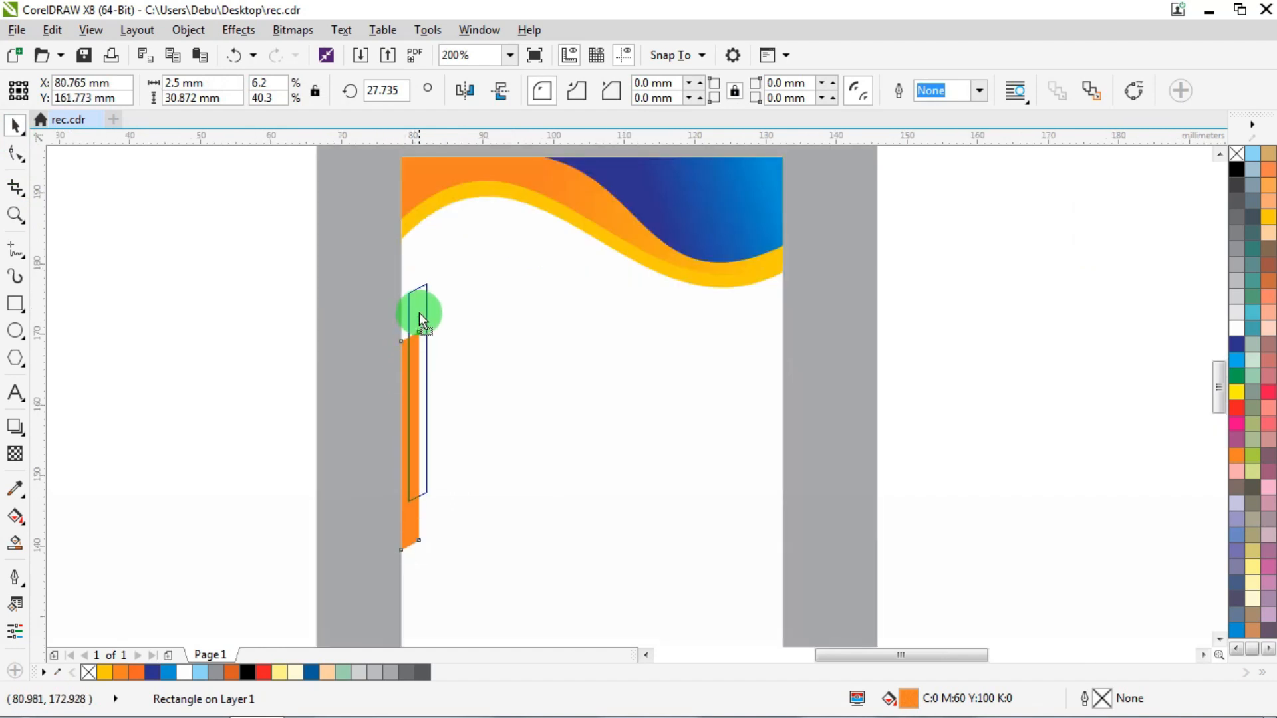
Step: Move the slanted orange bar higher up the card and align it to the card's left edge
drag(419, 314, 419, 314)
shift+click(519, 339)
key(l)
scroll(519, 339, down, 2)
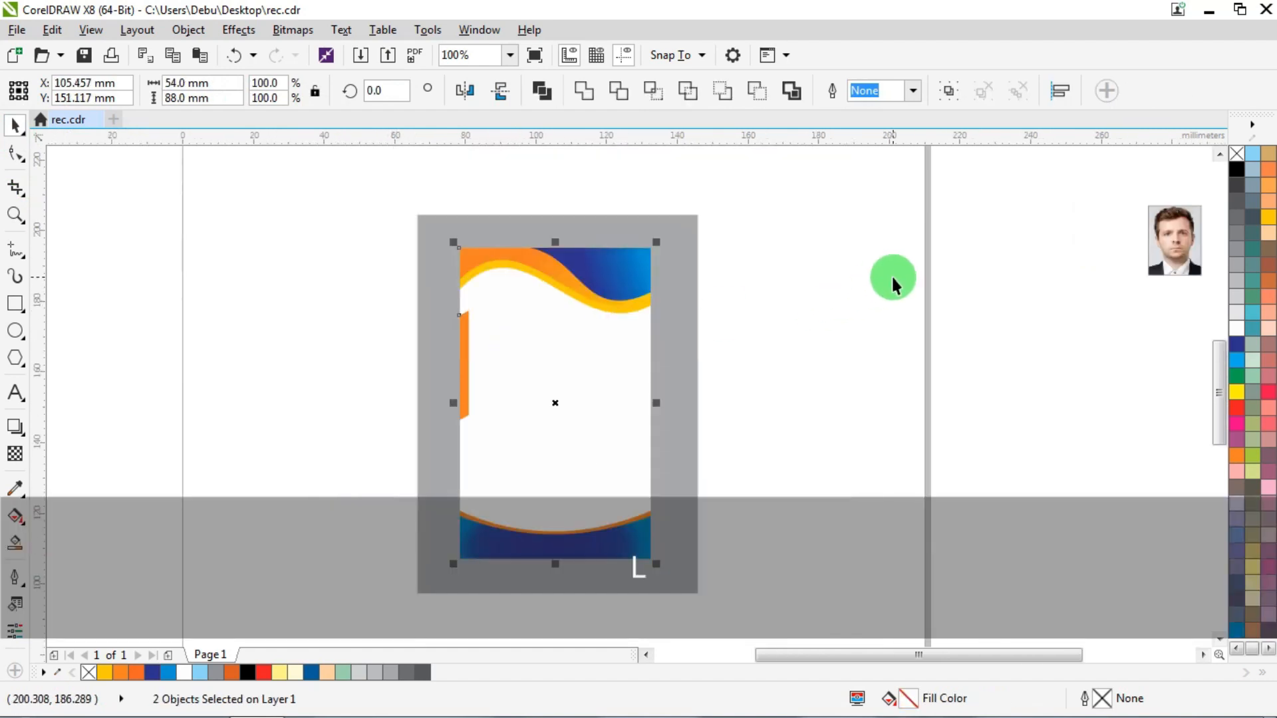
click(892, 284)
Step: Enlarge the slanted bar to about 2.8 × 34.4 mm and align a lower-placed copy of it to the card's right edge
click(463, 369)
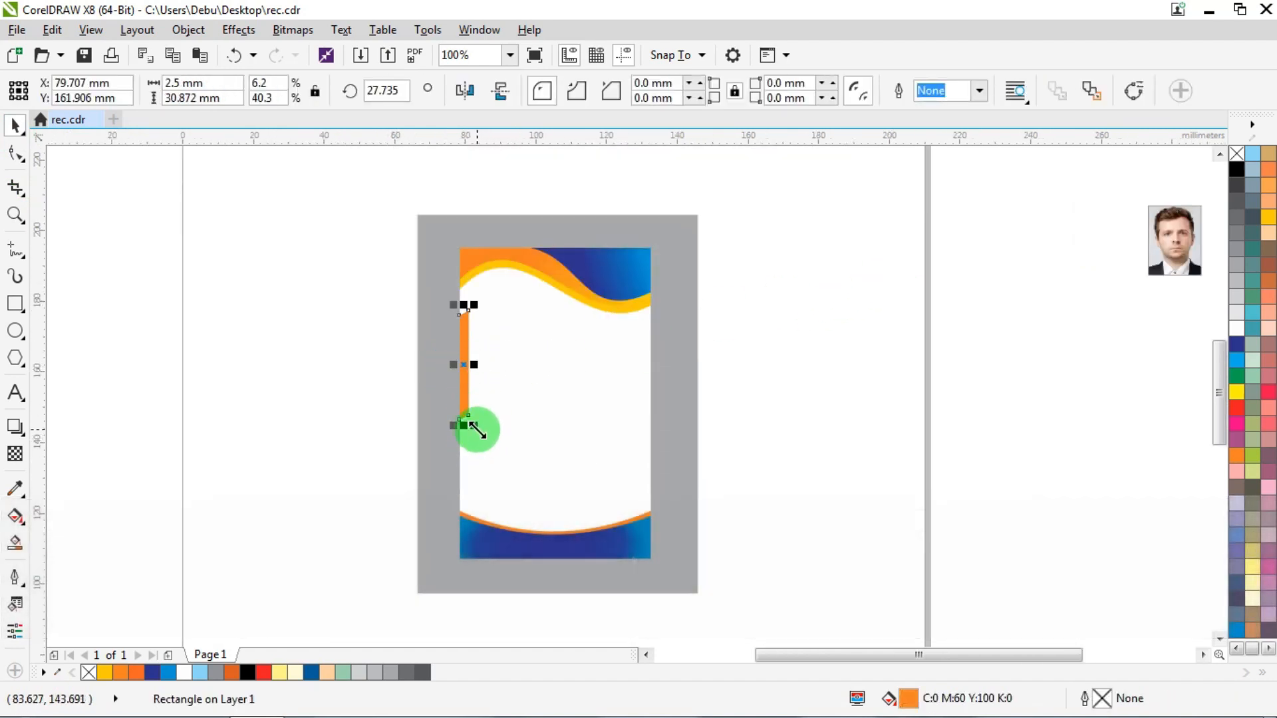
drag(471, 428, 479, 443)
drag(468, 363, 588, 416)
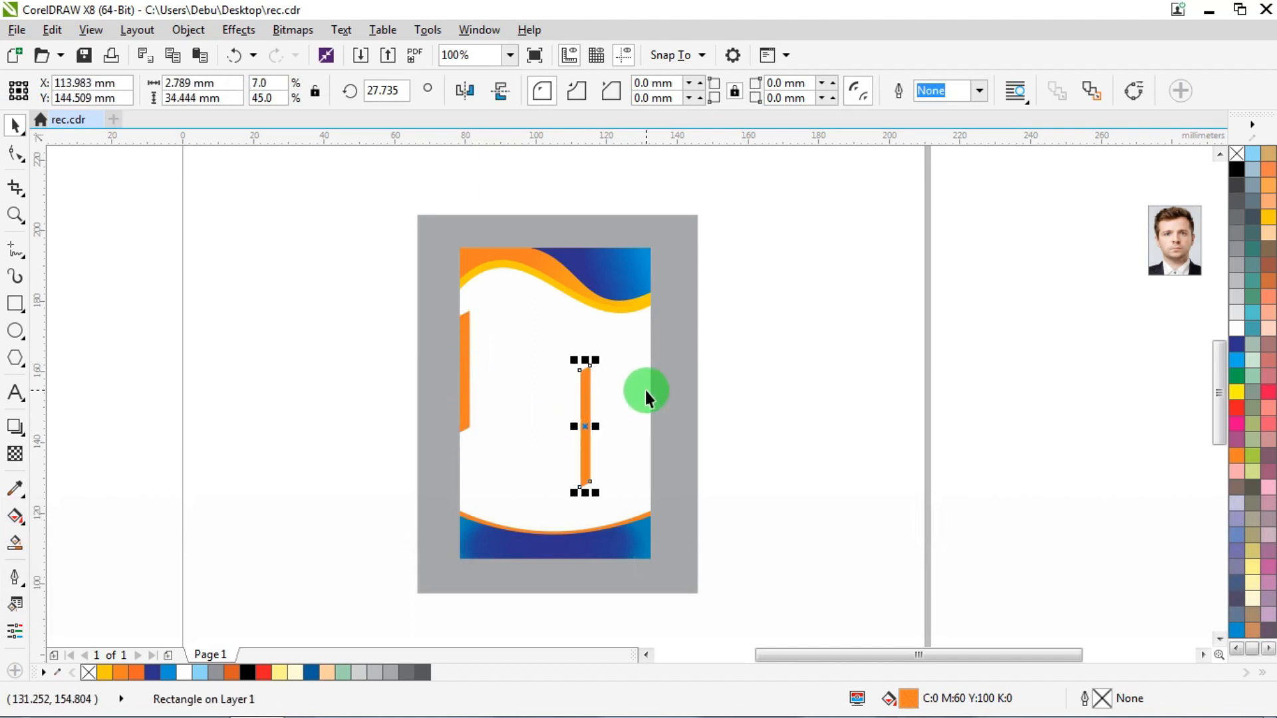
shift+click(621, 387)
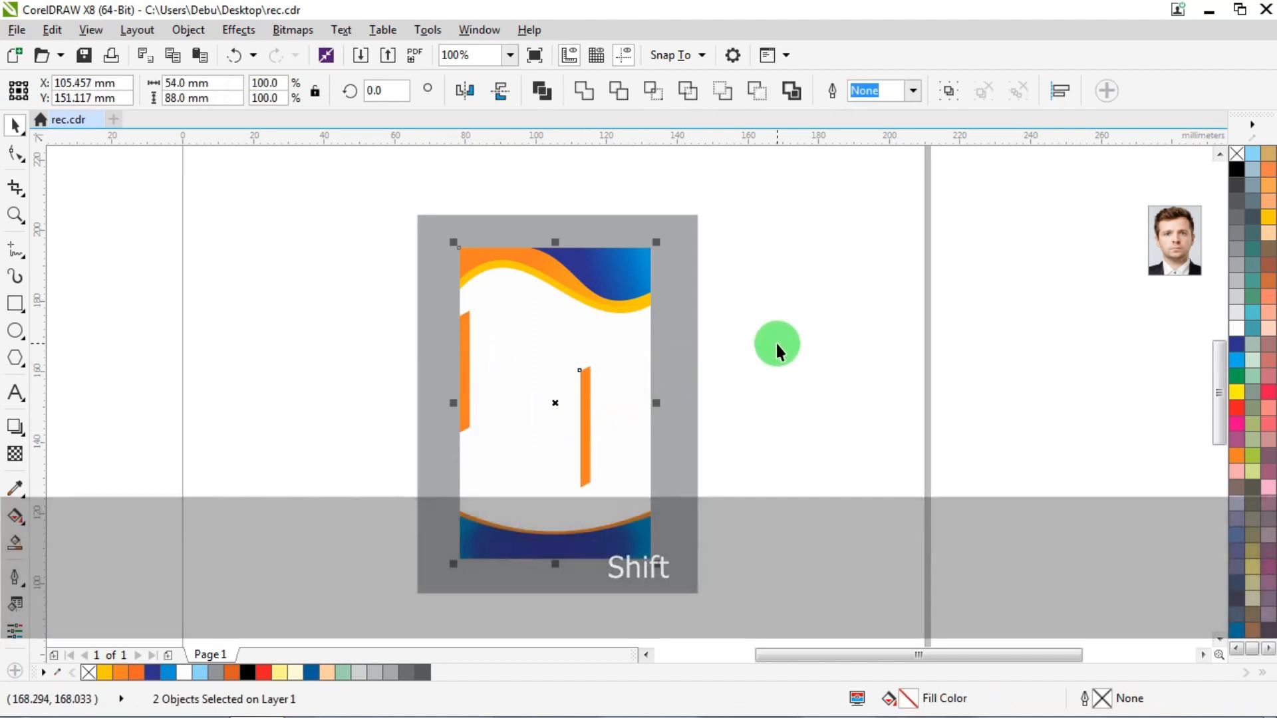
key(r)
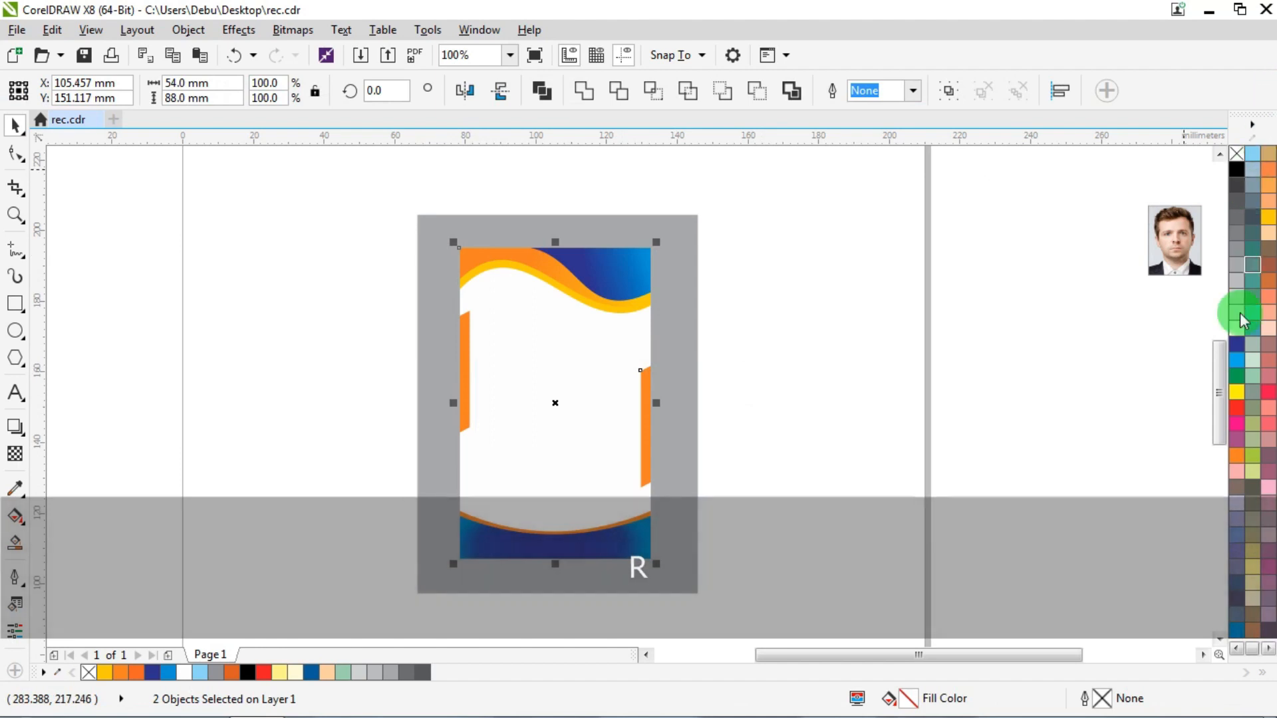
click(852, 329)
Step: Recolour the slanted bar on the card's right edge dark blue
drag(569, 513, 569, 514)
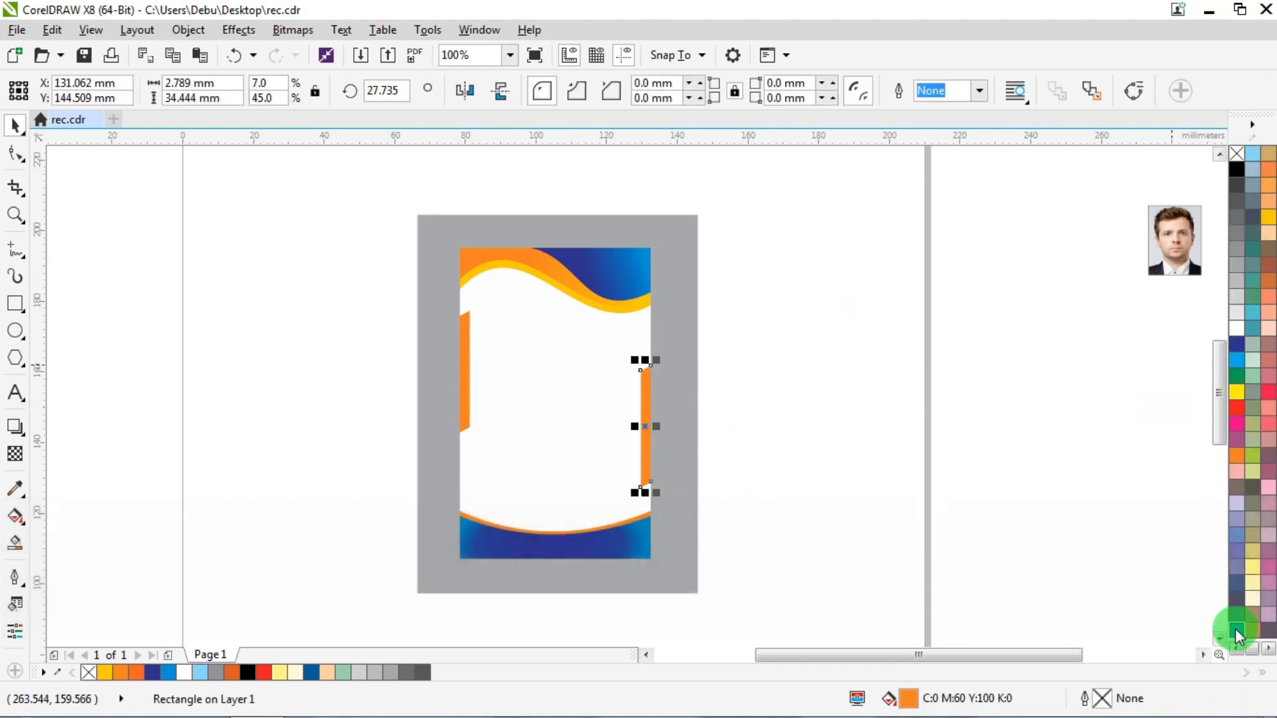
click(1235, 628)
click(862, 438)
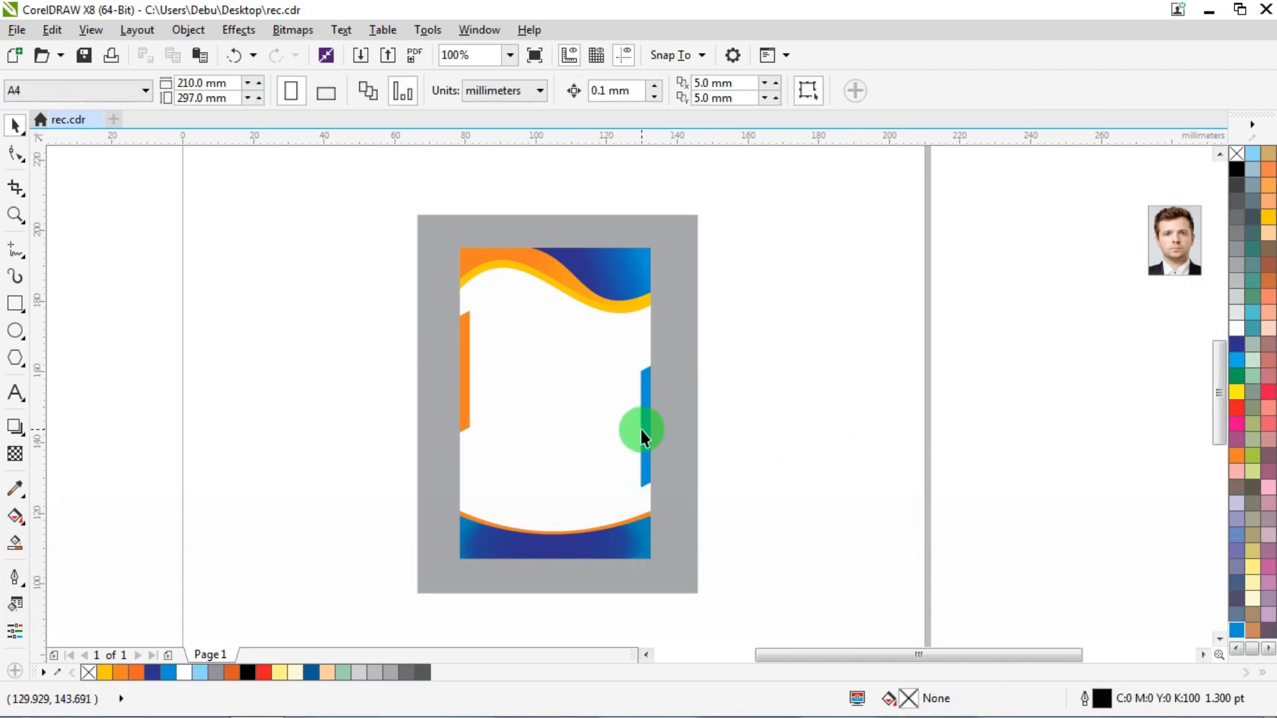
scroll(641, 430, up, 1)
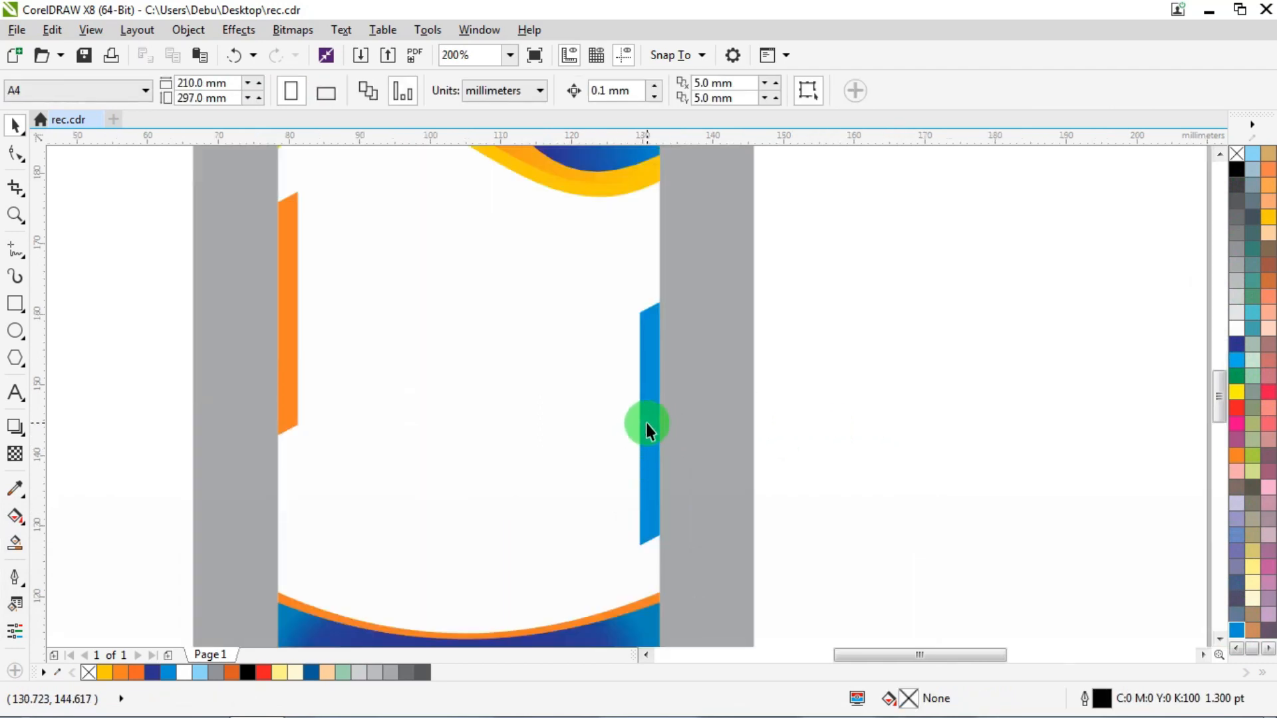
click(649, 431)
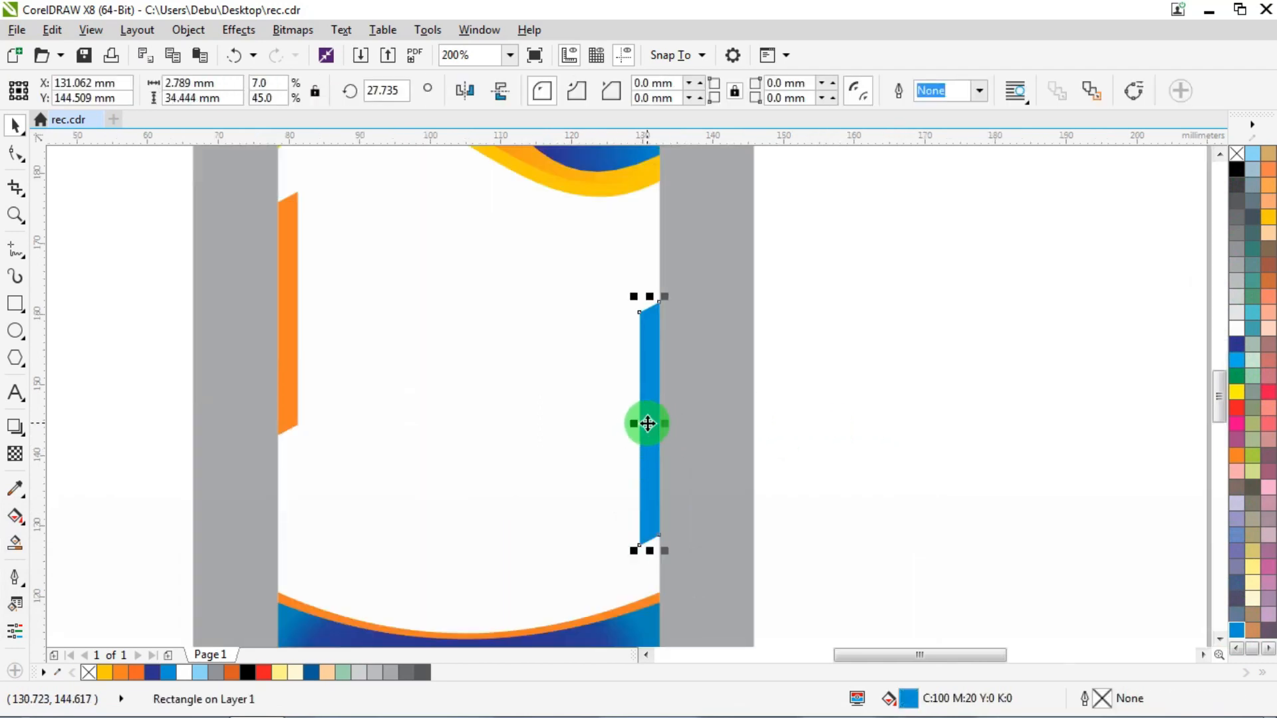
click(310, 672)
click(855, 293)
Step: Examine the card background as a whole and the wave shapes along its top edge up close
scroll(726, 282, down, 1)
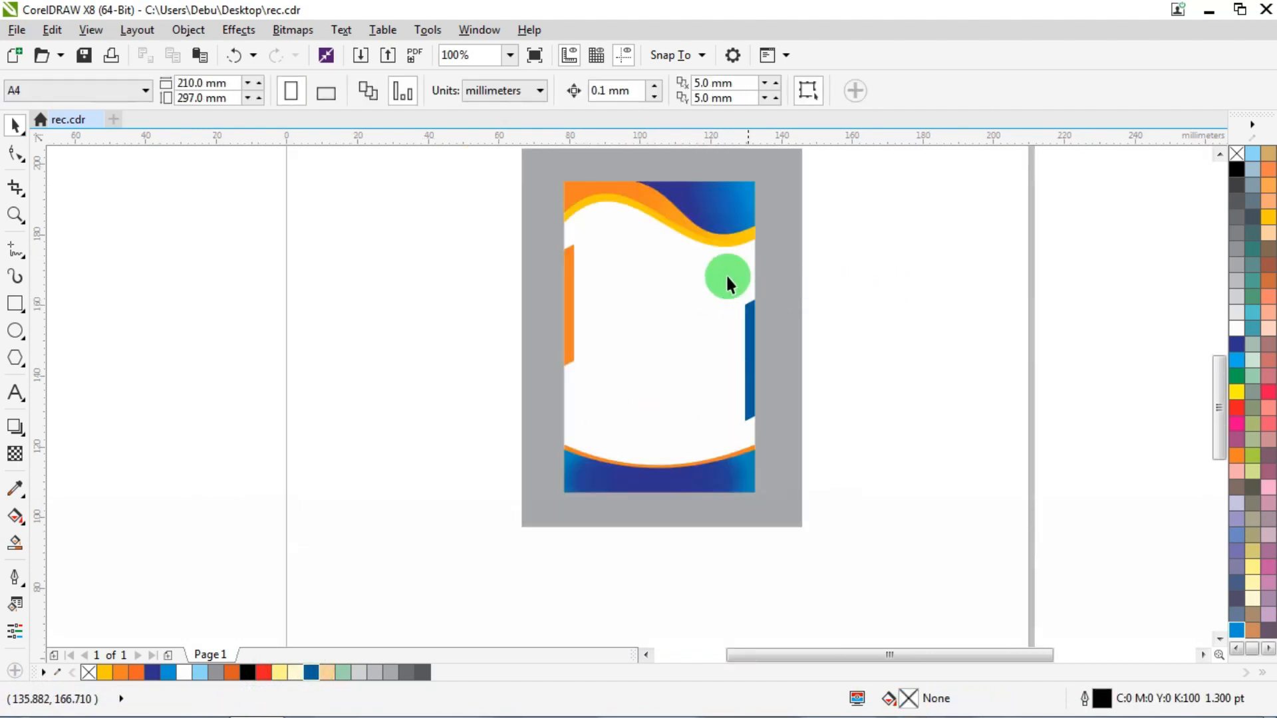
scroll(641, 254, up, 1)
scroll(636, 261, down, 1)
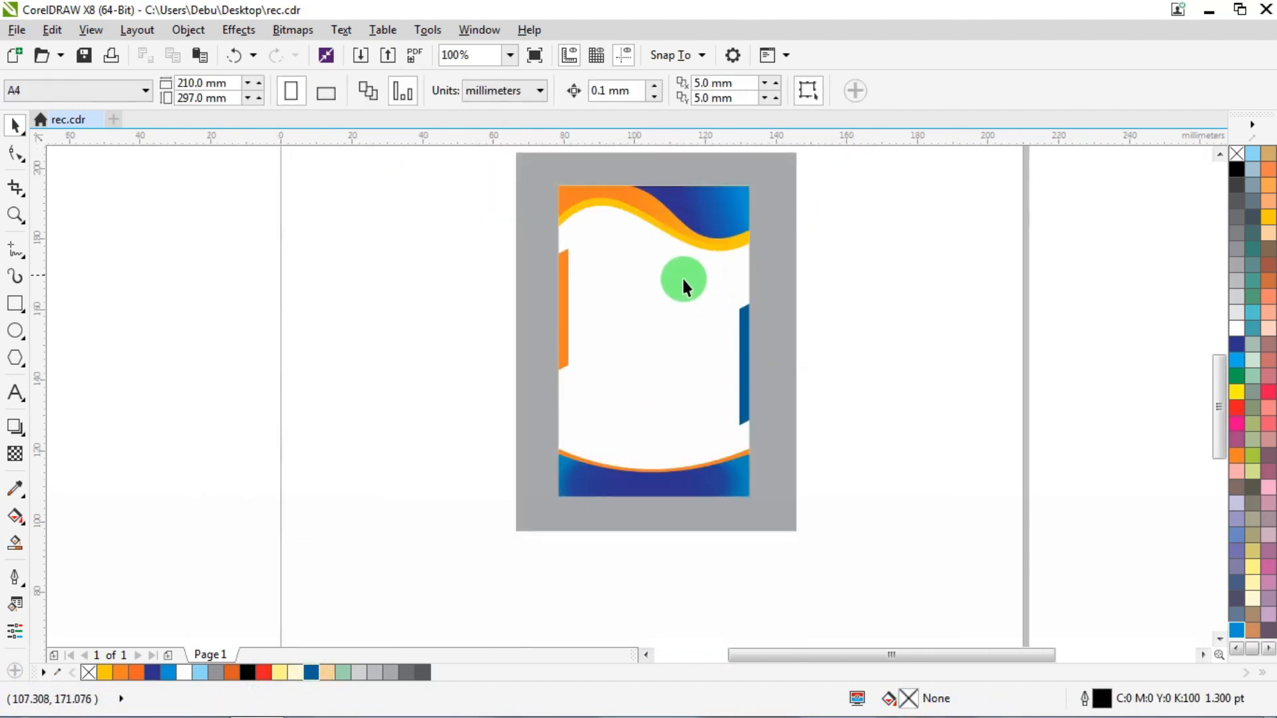
scroll(684, 273, down, 1)
scroll(692, 214, up, 4)
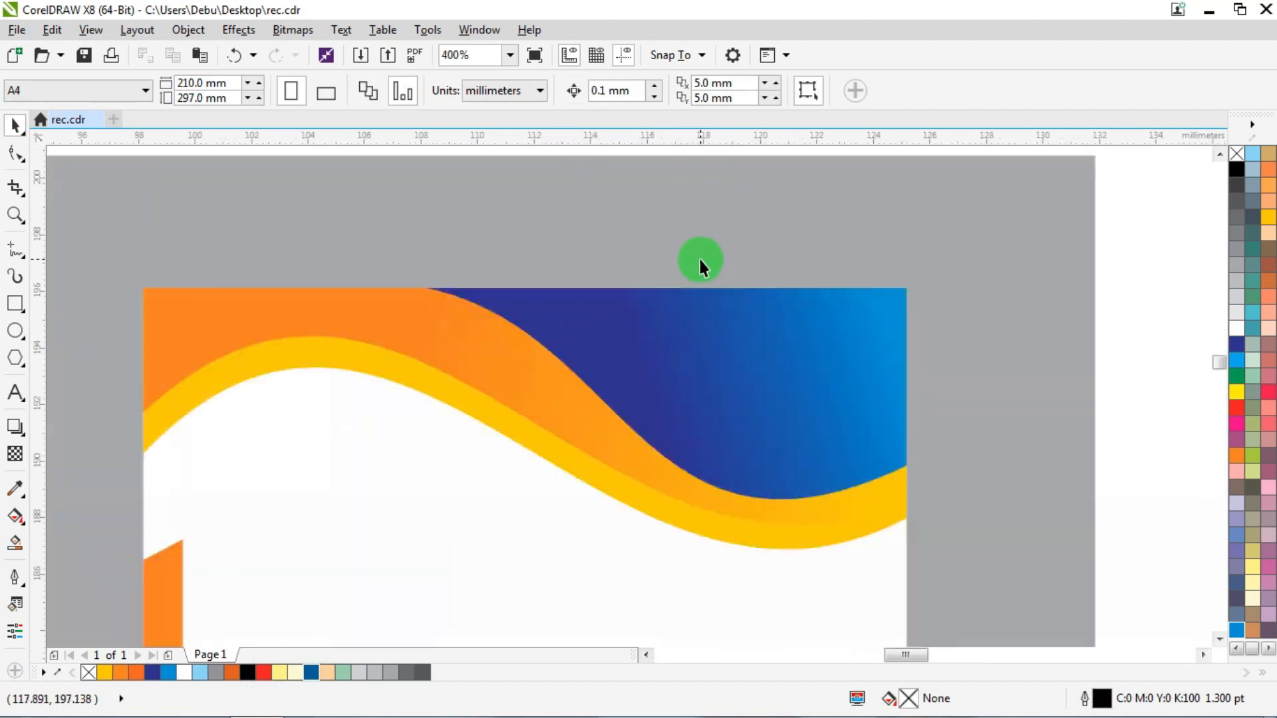
scroll(611, 326, up, 2)
scroll(593, 318, down, 6)
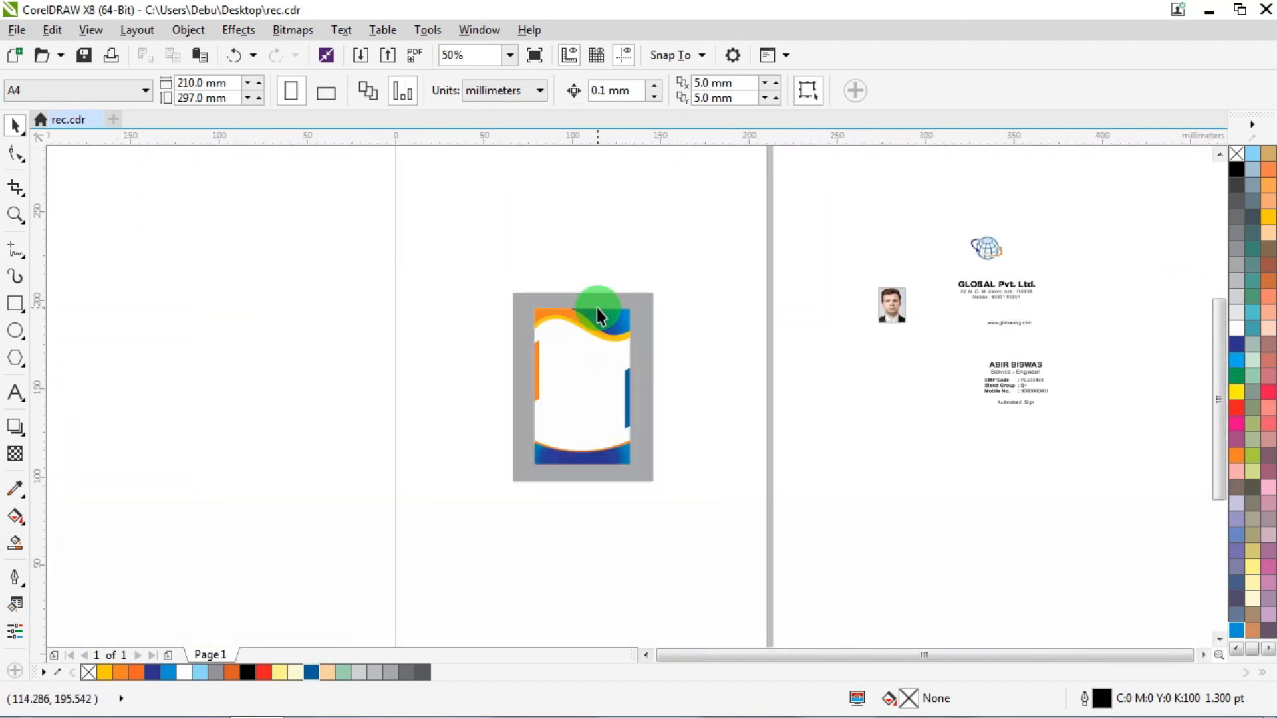
scroll(596, 308, up, 1)
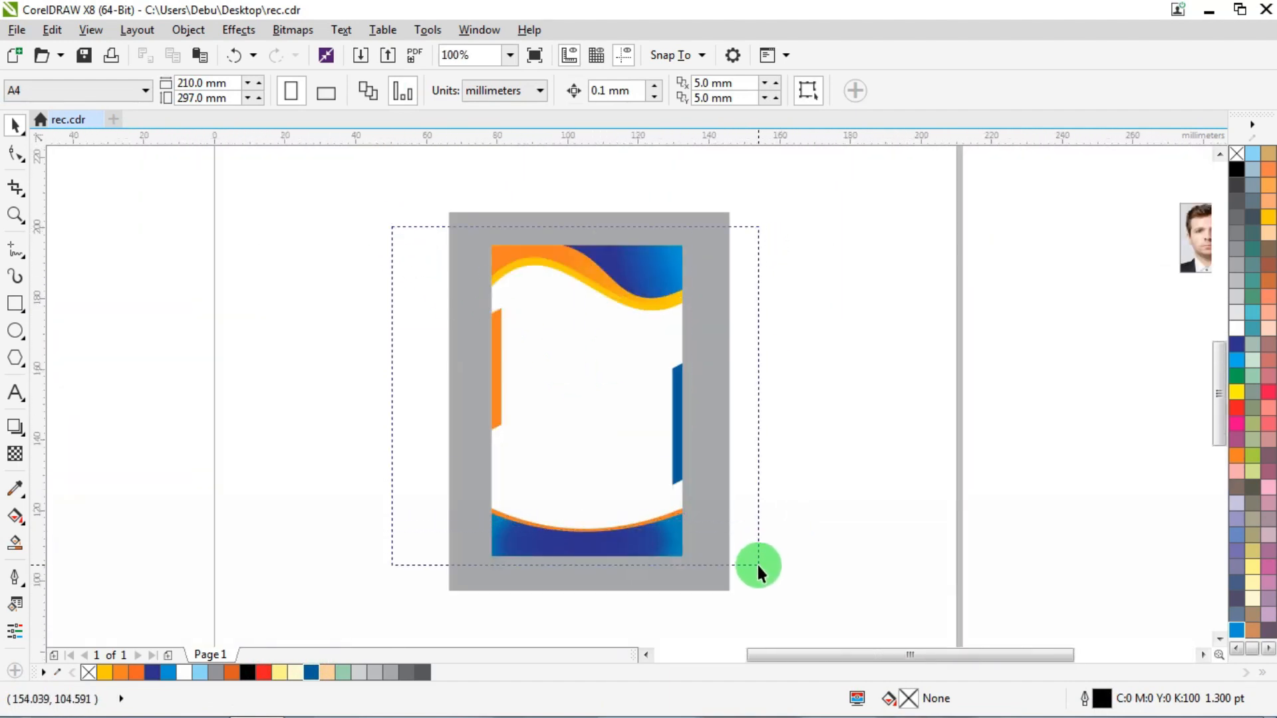
Step: Group all the card's background shapes, including the waves, footer and slanted side bars
drag(758, 566, 758, 566)
right_click(596, 327)
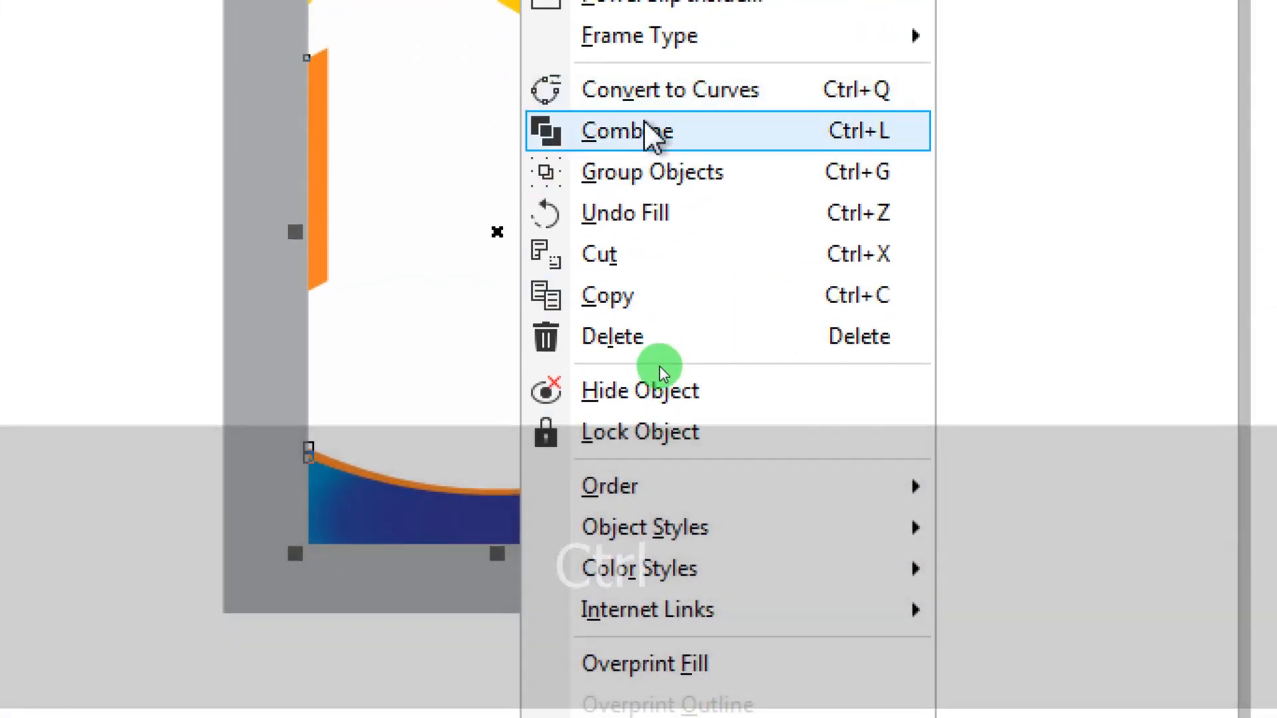
click(647, 174)
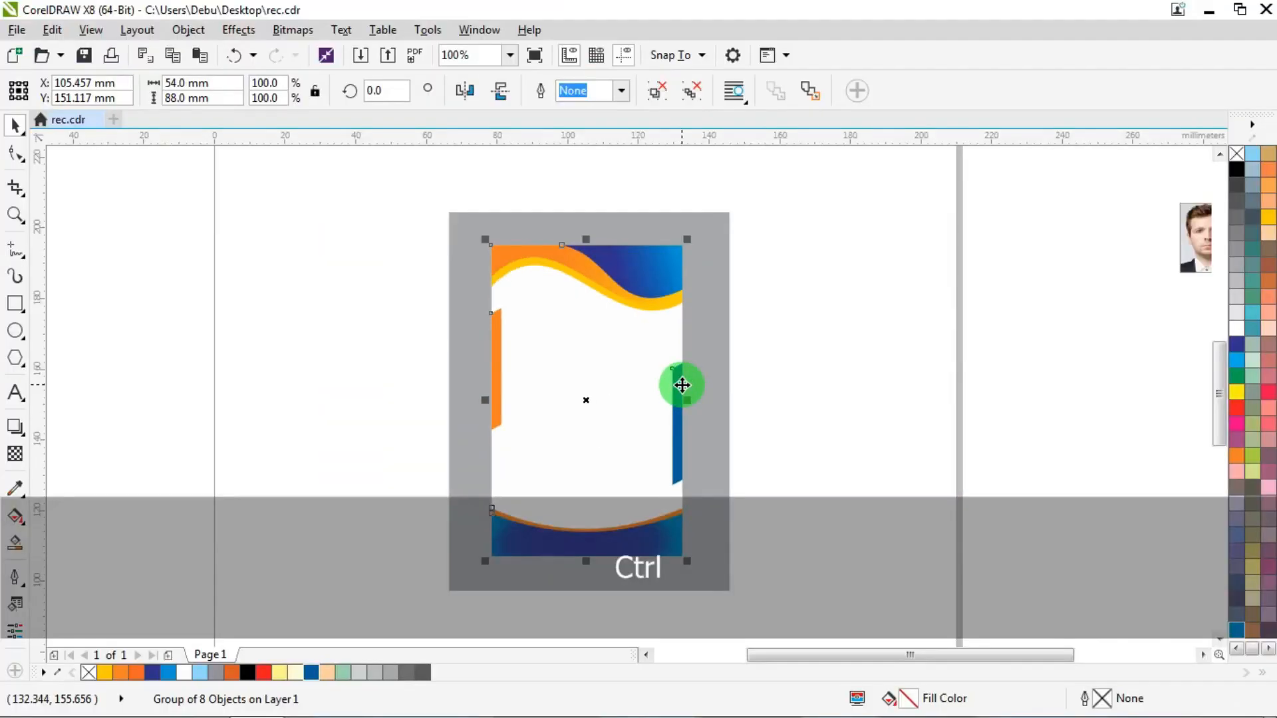
Step: Send the card background group and the grey backdrop to the back of the page
scroll(685, 204, down, 2)
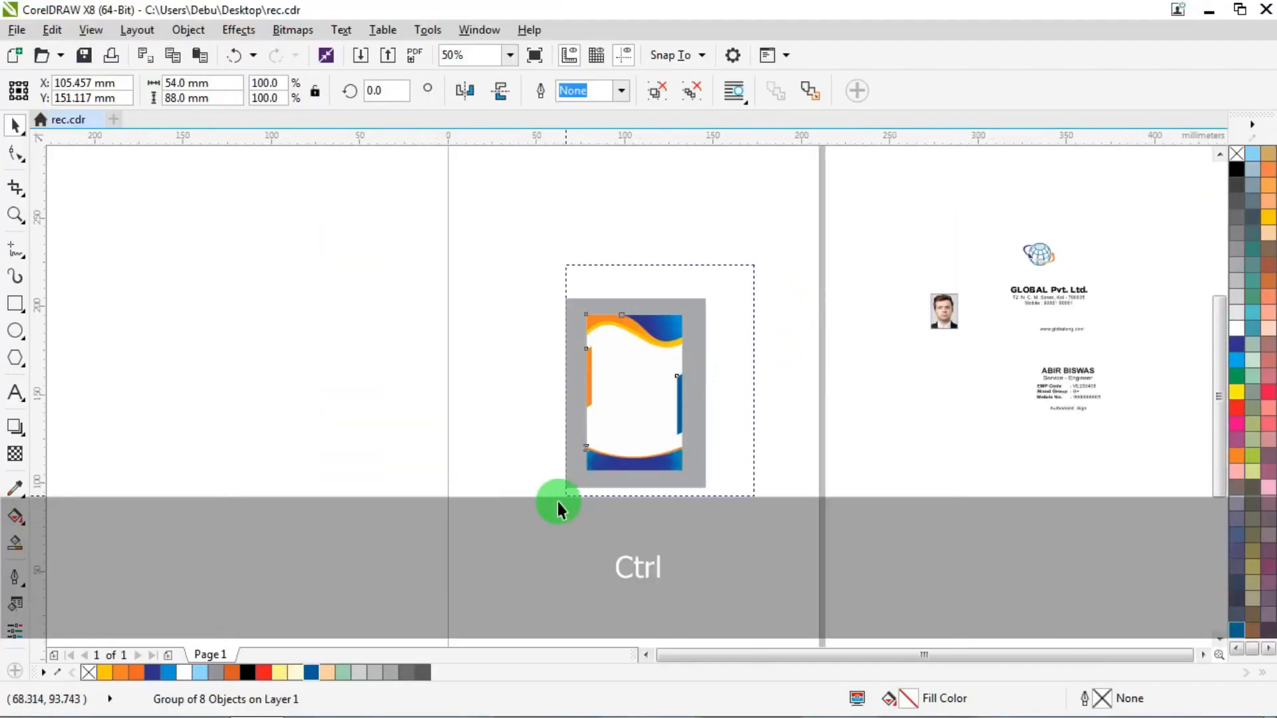
drag(558, 502, 550, 508)
right_click(628, 379)
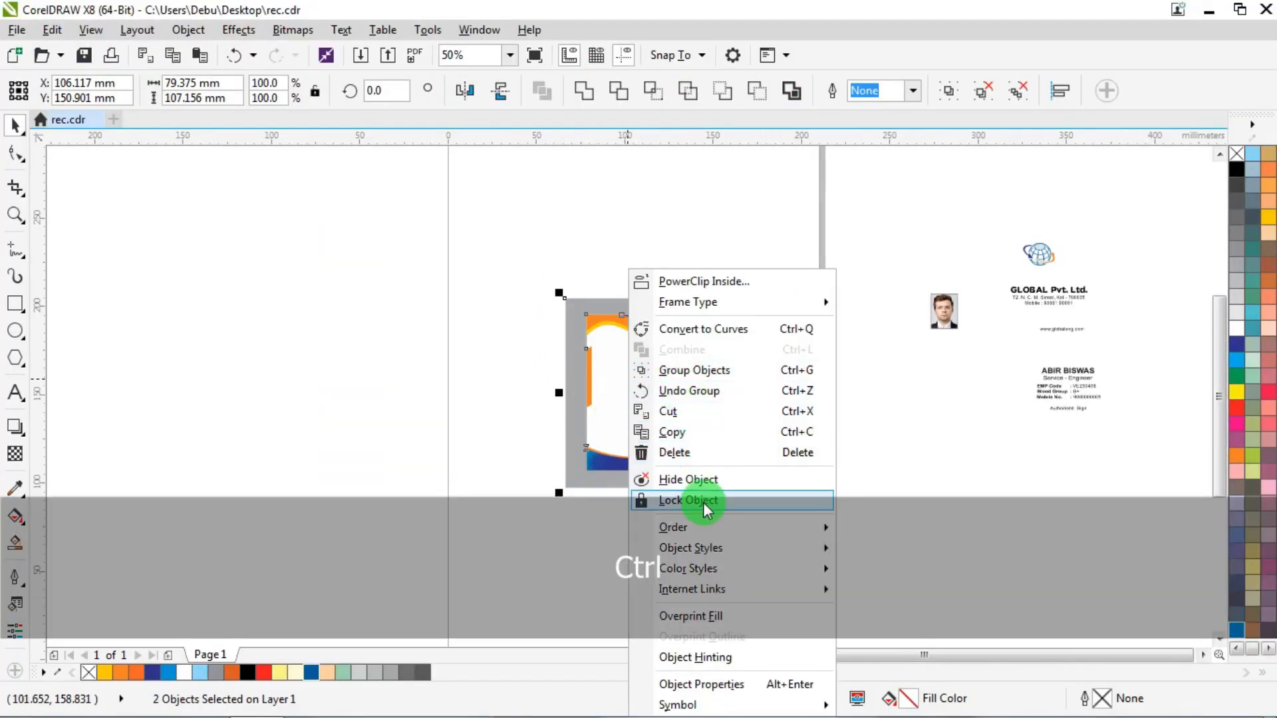
mouse_move(713, 528)
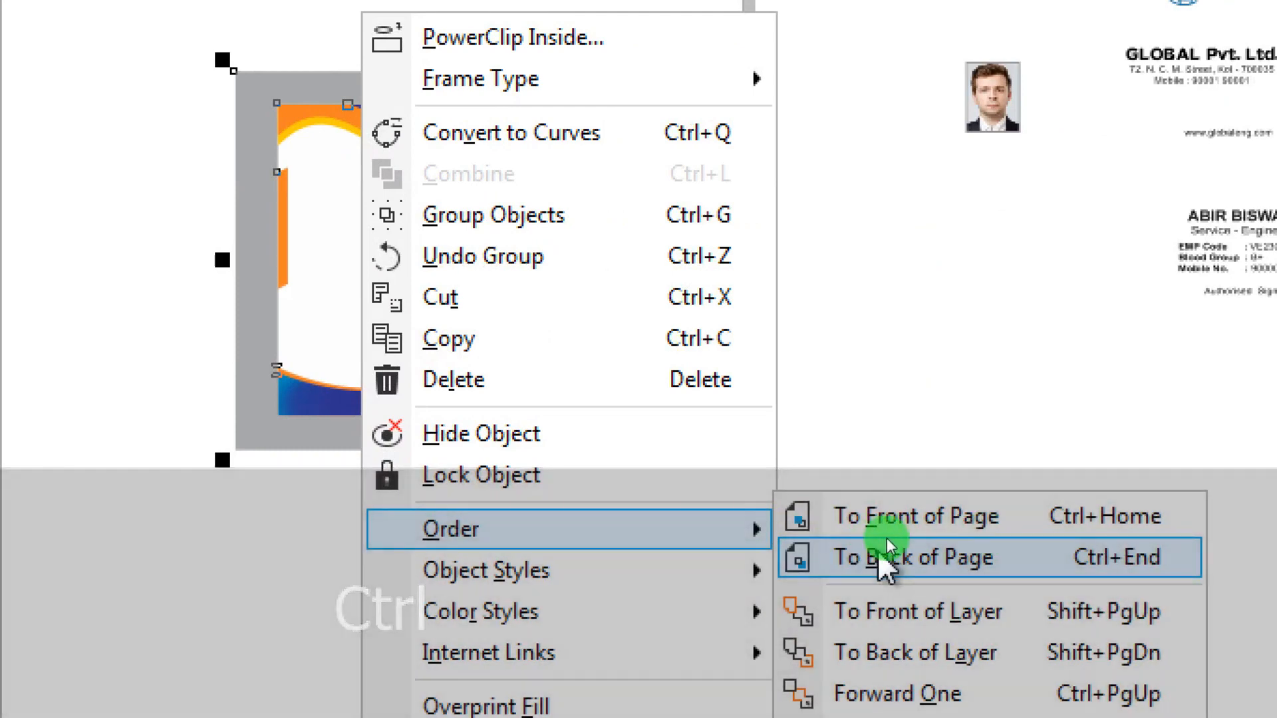
click(885, 557)
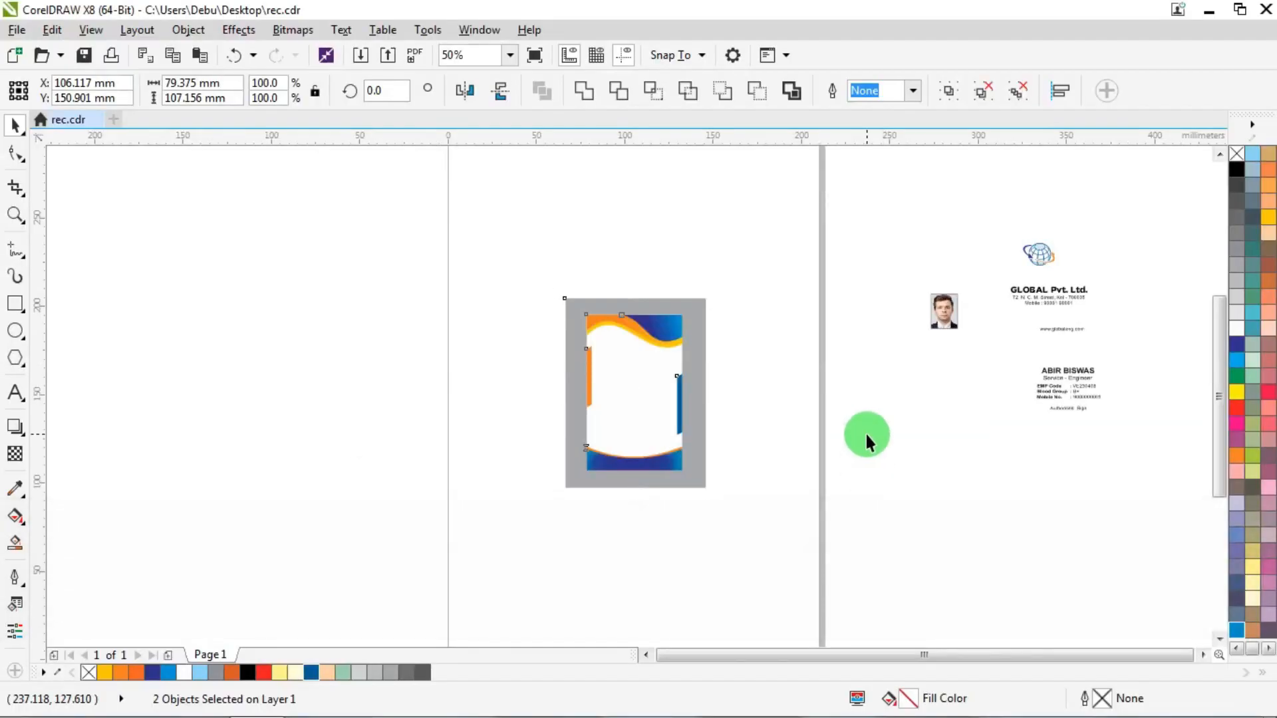
click(867, 437)
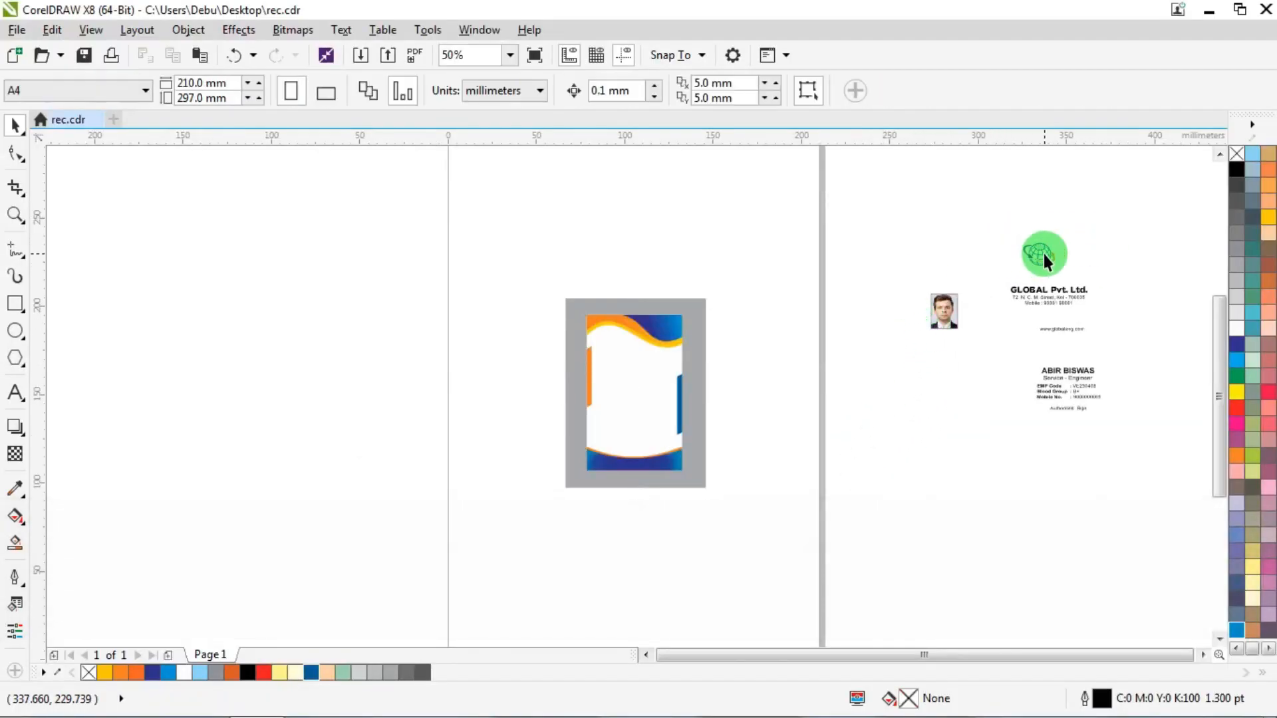
drag(1043, 258, 654, 364)
scroll(628, 346, up, 2)
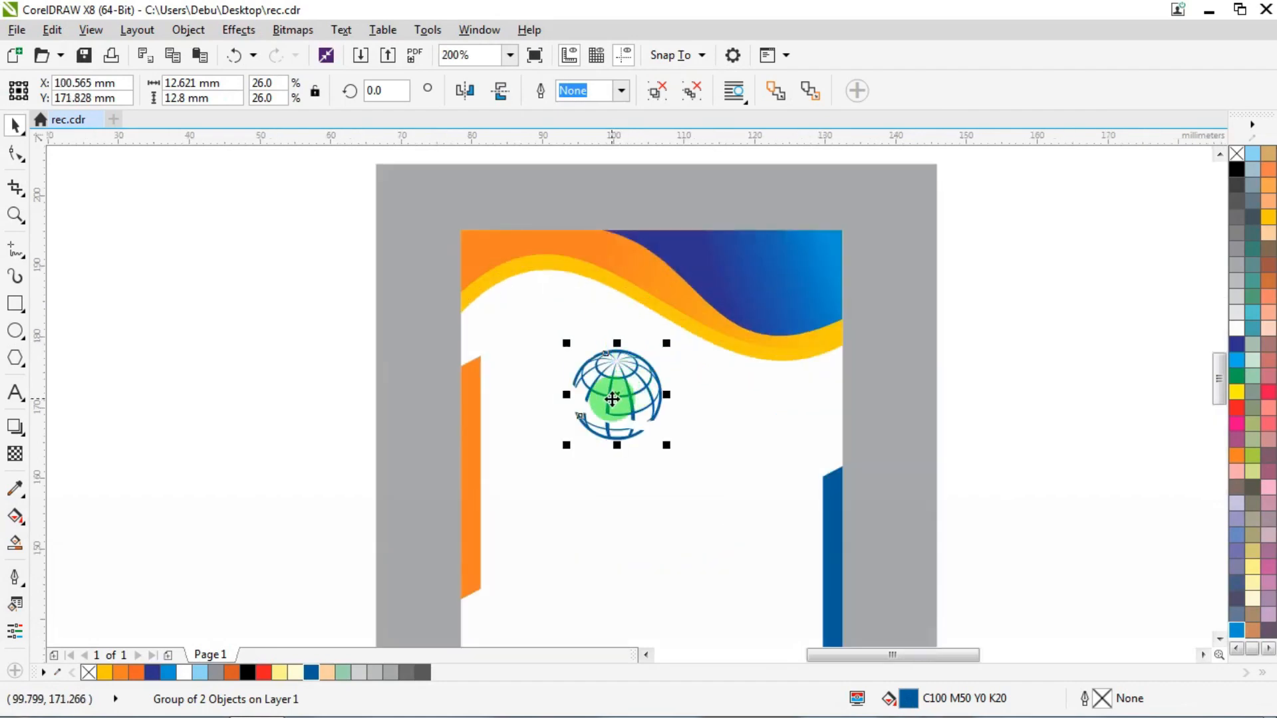
key(ctrl+z)
Step: Group all parts of the globe logo, including its two swirling arrows
scroll(574, 348, down, 2)
scroll(1044, 236, up, 2)
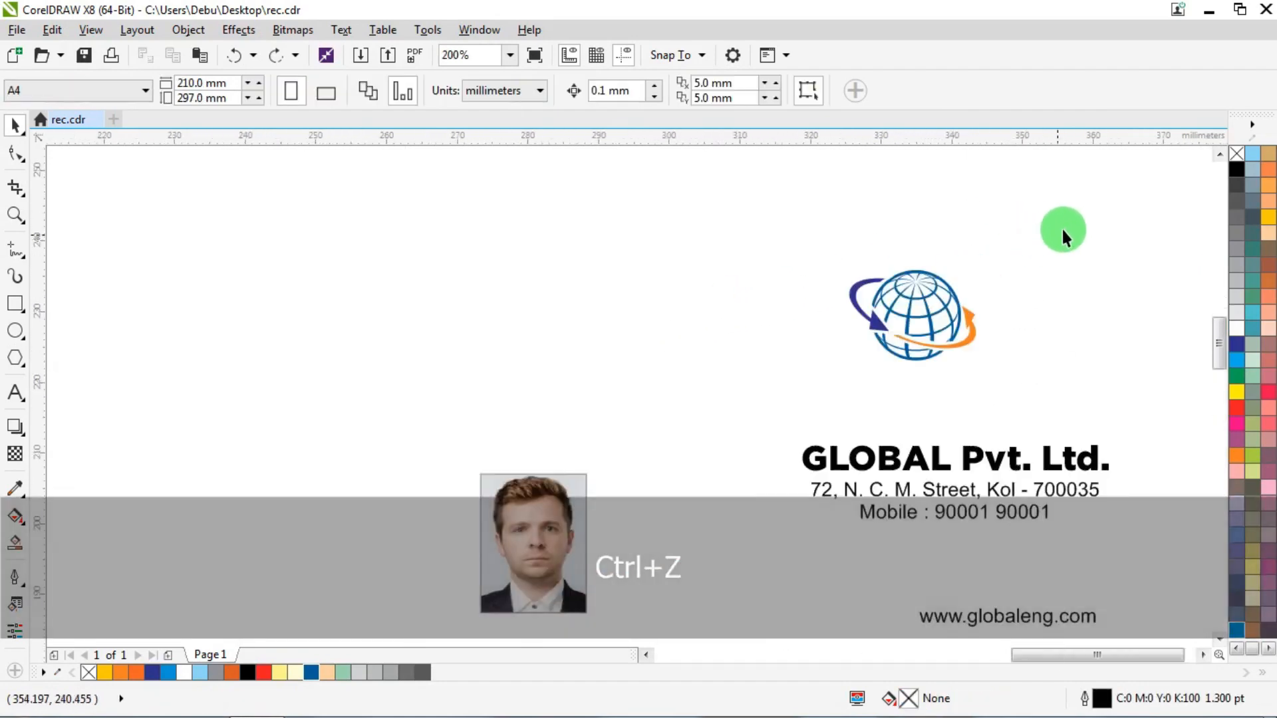
drag(1070, 220, 748, 391)
key(ctrl+g)
Step: Move the globe logo onto the card's upper-left corner, overlapping the orange wave
scroll(995, 265, down, 3)
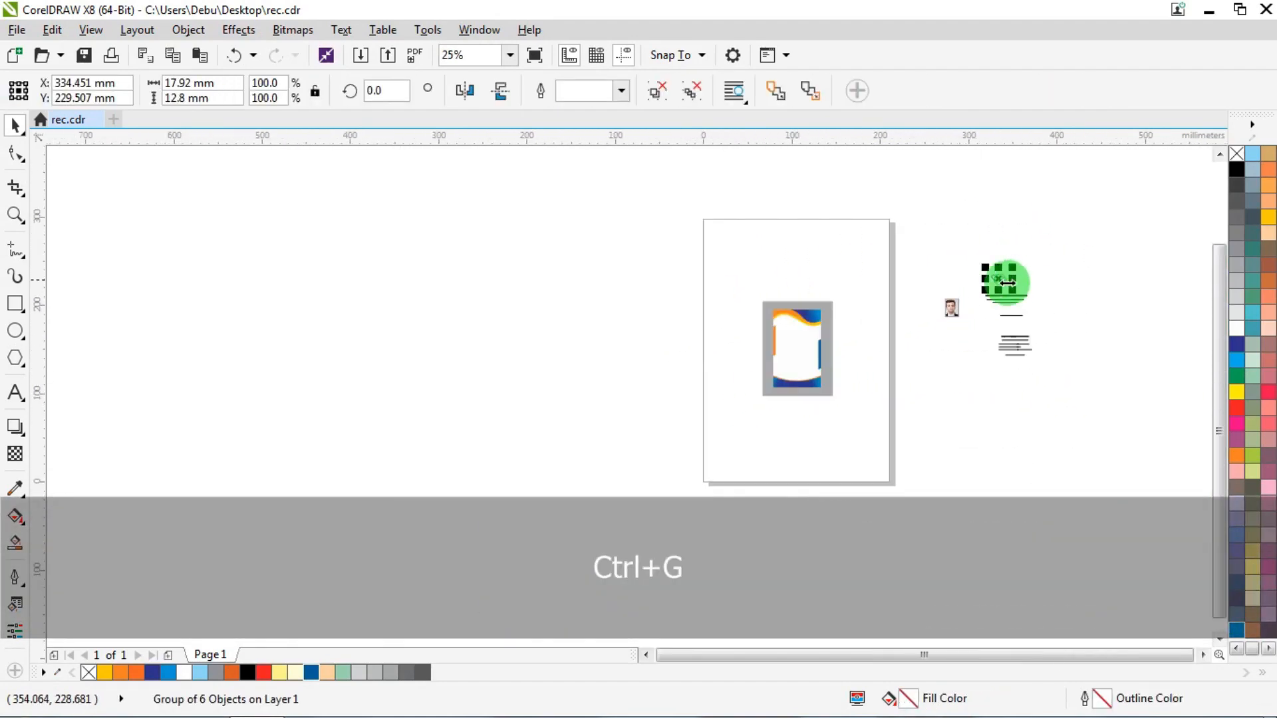
drag(1004, 282, 795, 322)
scroll(801, 313, up, 3)
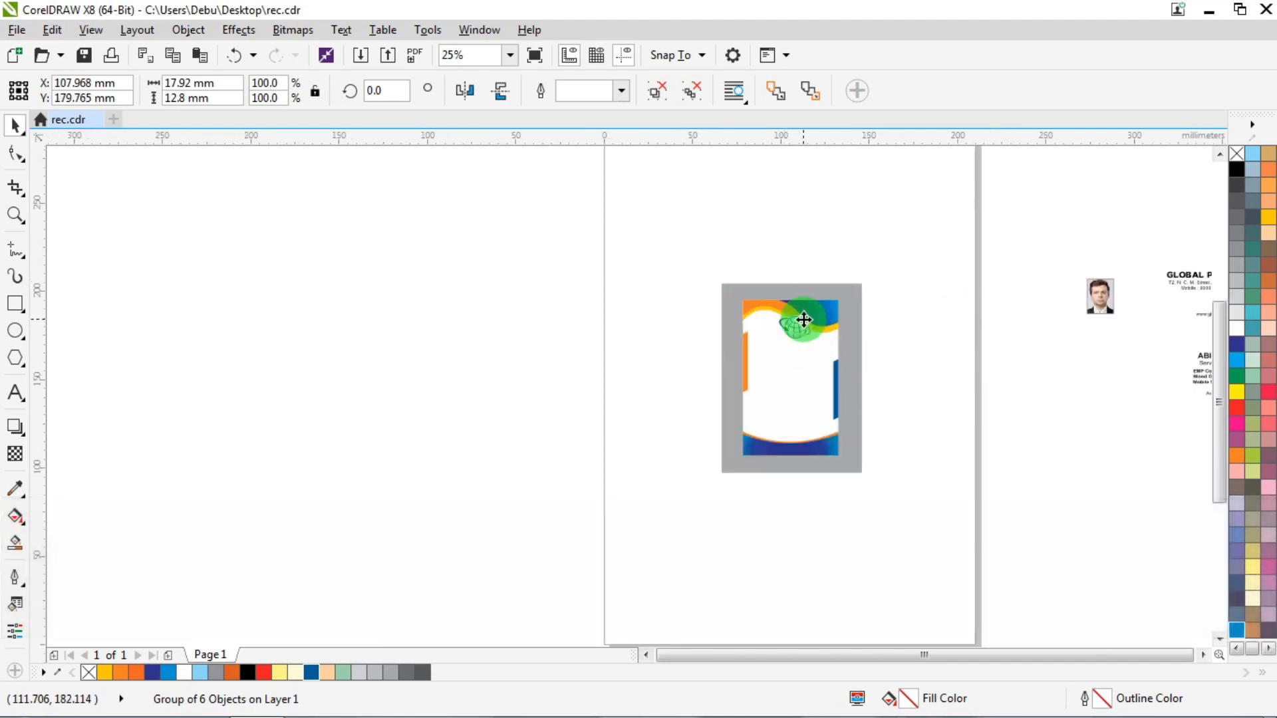
drag(667, 353, 679, 321)
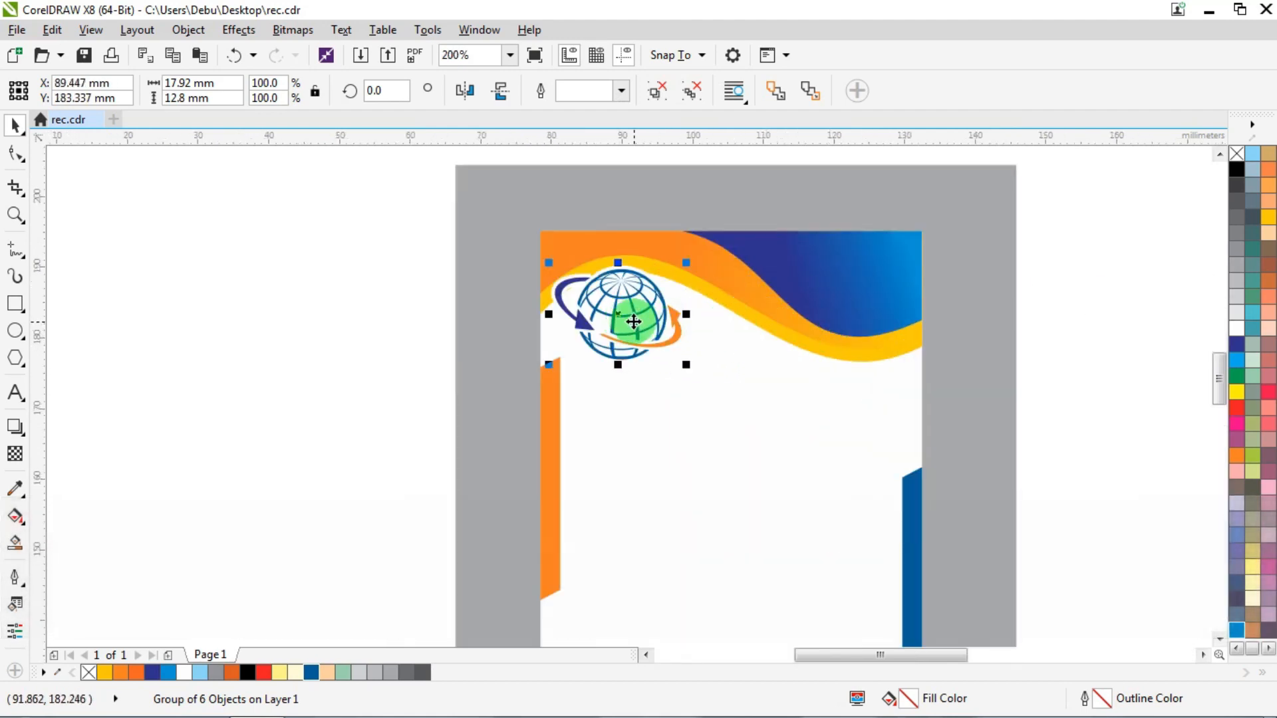
scroll(643, 318, up, 1)
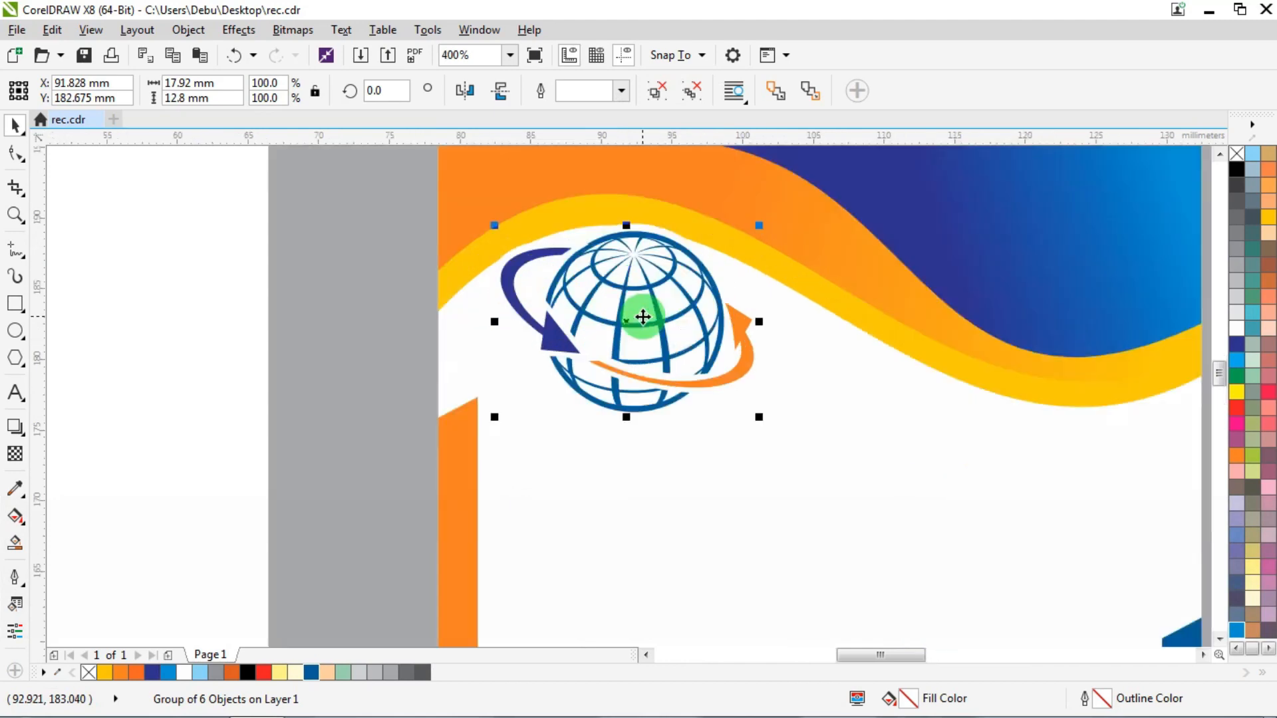
drag(637, 314, 643, 296)
Step: Move the company name and address text onto the card below the logo and centre it horizontally on the card
scroll(537, 321, down, 3)
scroll(839, 313, up, 1)
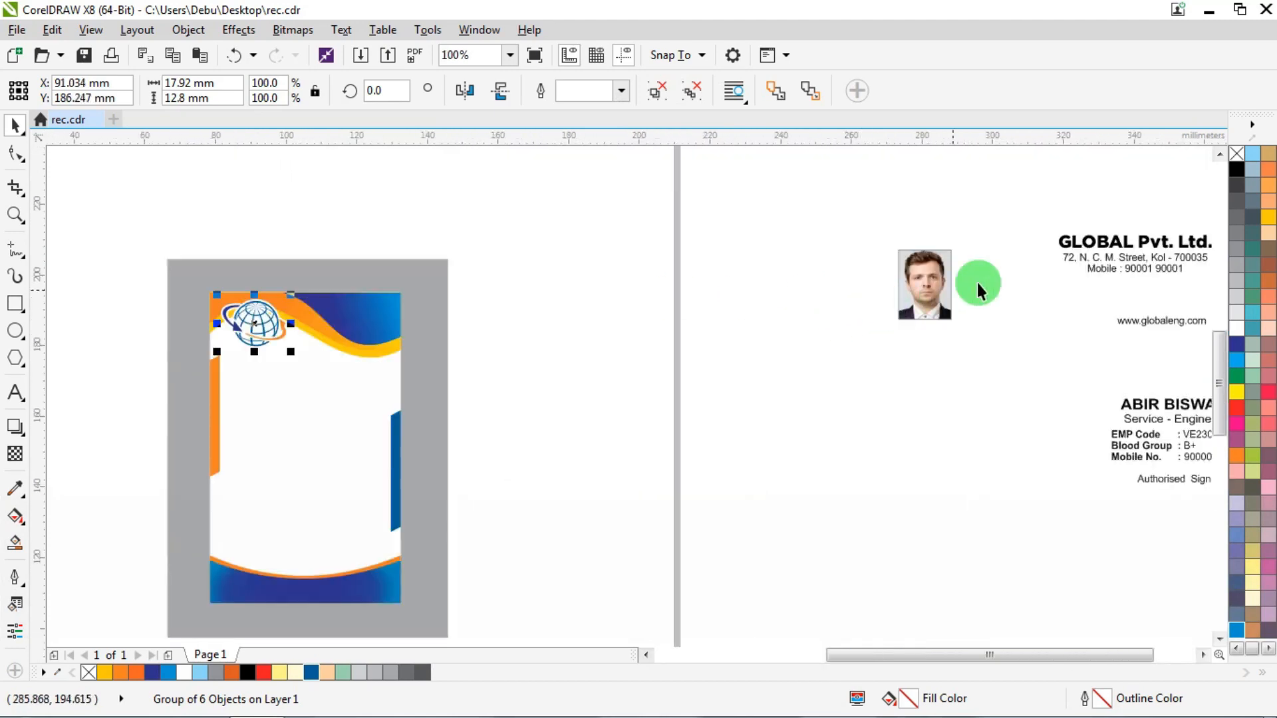
scroll(947, 248, down, 1)
drag(1001, 266, 621, 300)
scroll(621, 306, up, 2)
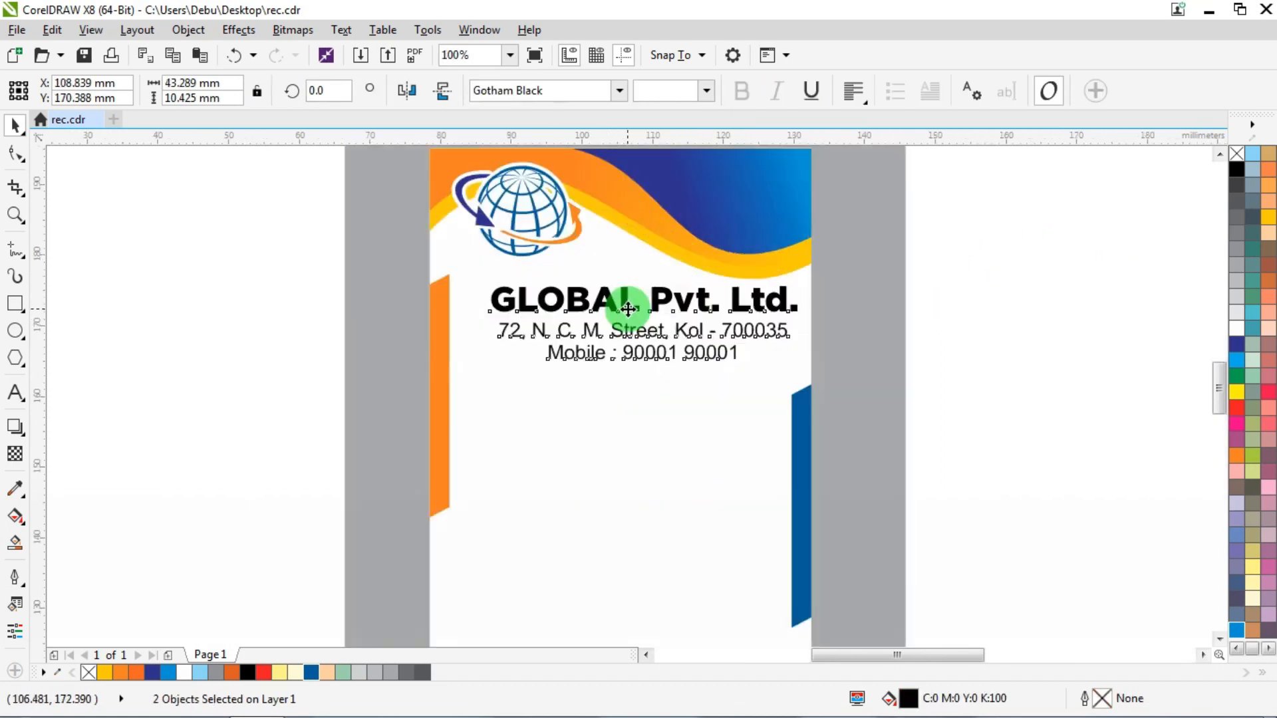
key(c)
Step: Nudge the company name and address text down 0.5 mm and right 0.2 mm
click(1041, 266)
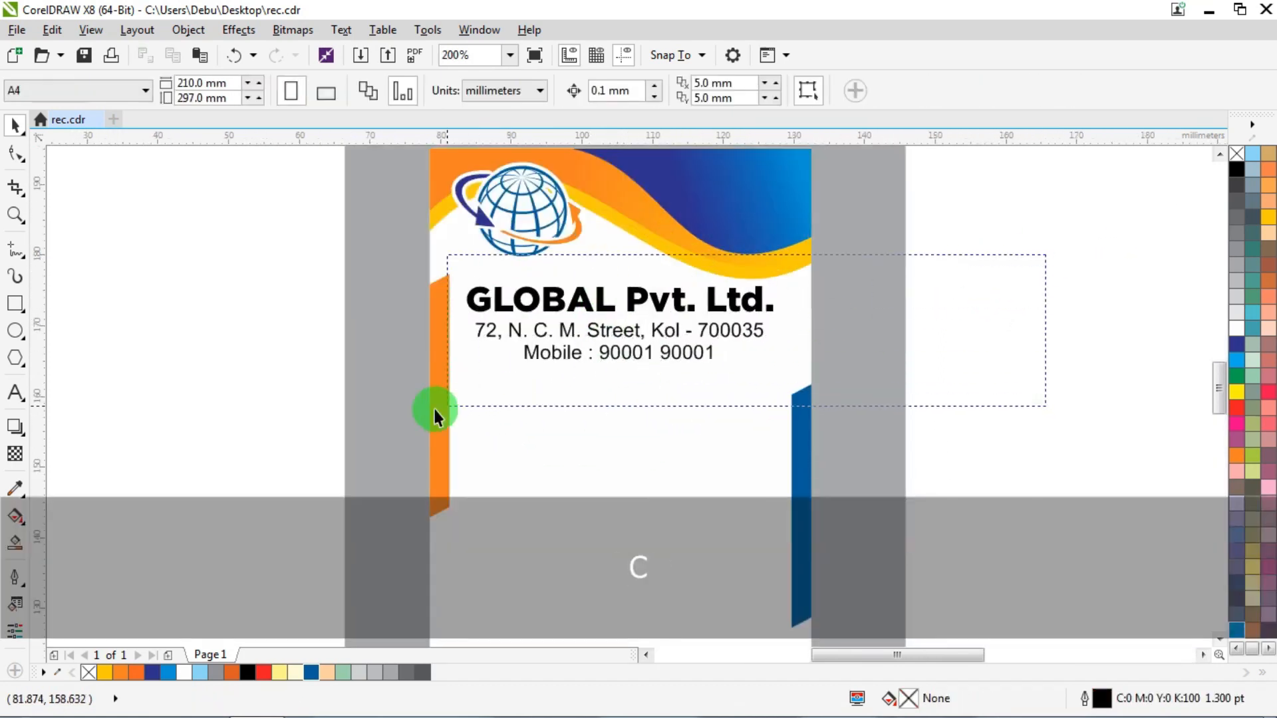
drag(433, 409, 406, 419)
key(Down)
key(Down)
key(Down)
key(Down)
key(Down)
key(Right)
key(Right)
key(Right)
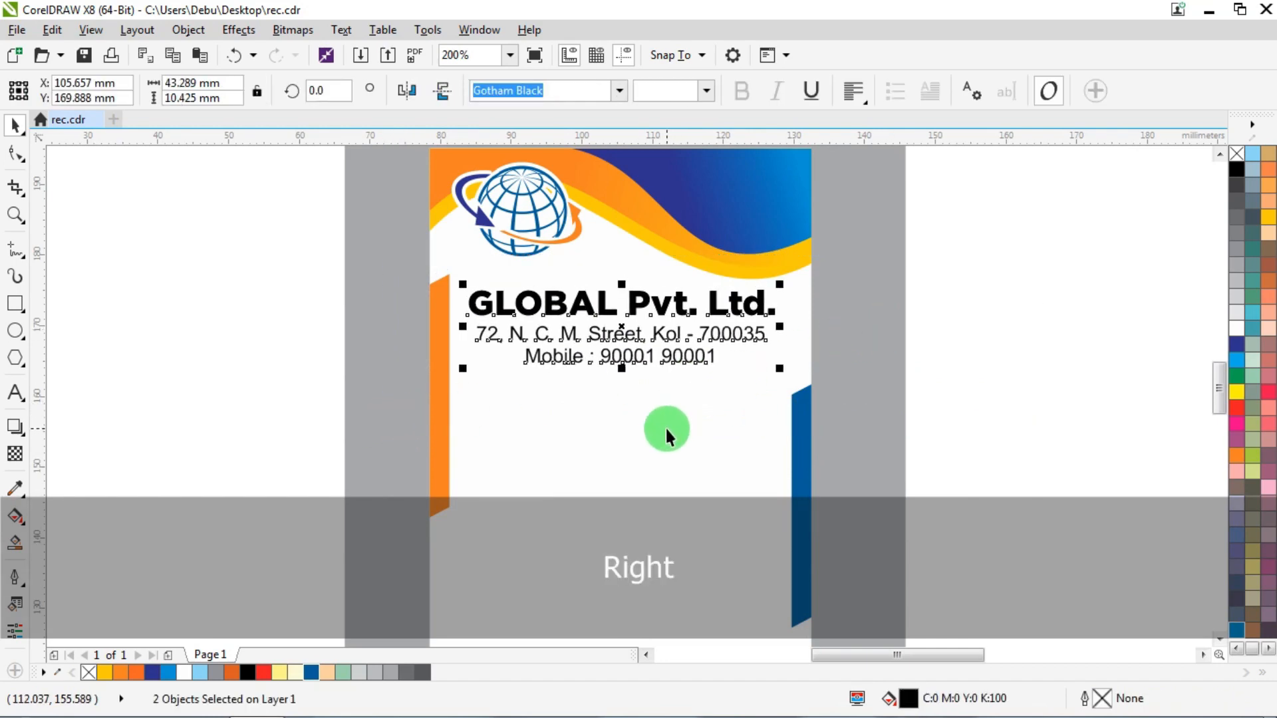
Step: Re-centre the company text horizontally on the card and nudge it 0.2 mm down and 0.2 mm right
shift+click(669, 432)
key(c)
click(993, 246)
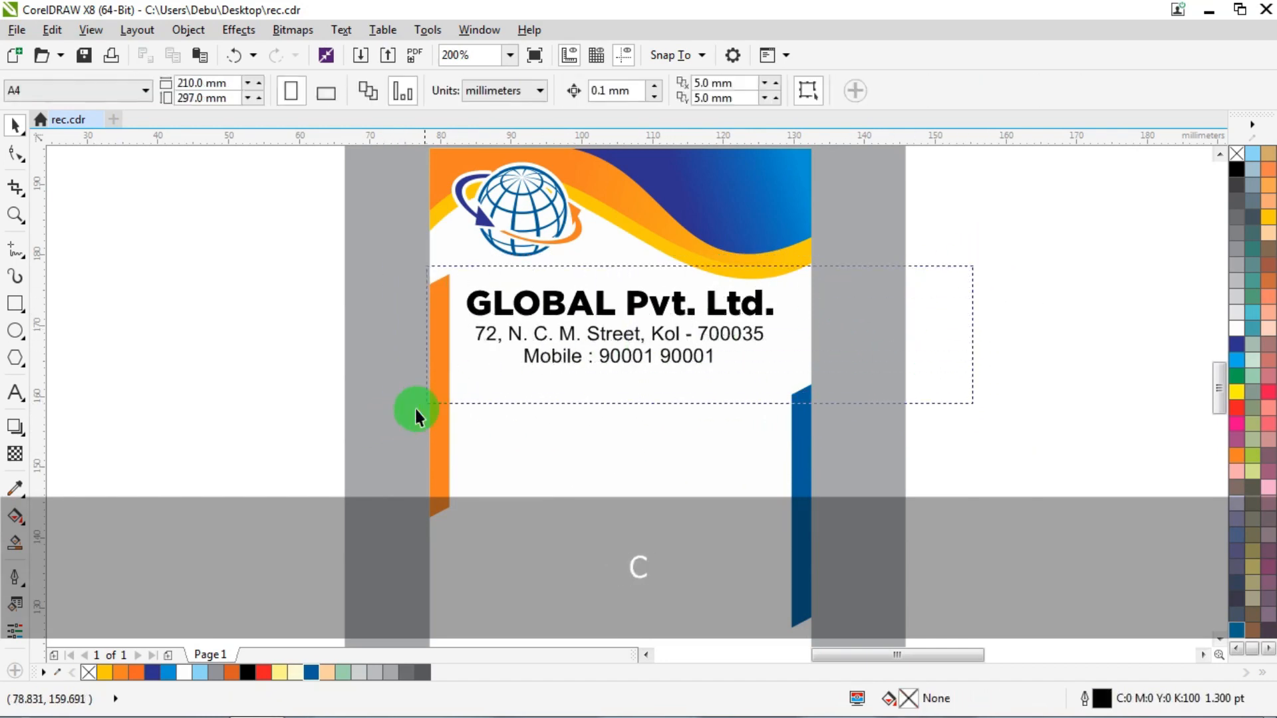
drag(414, 413, 407, 419)
key(Down)
key(Down)
key(Right)
key(Right)
click(911, 329)
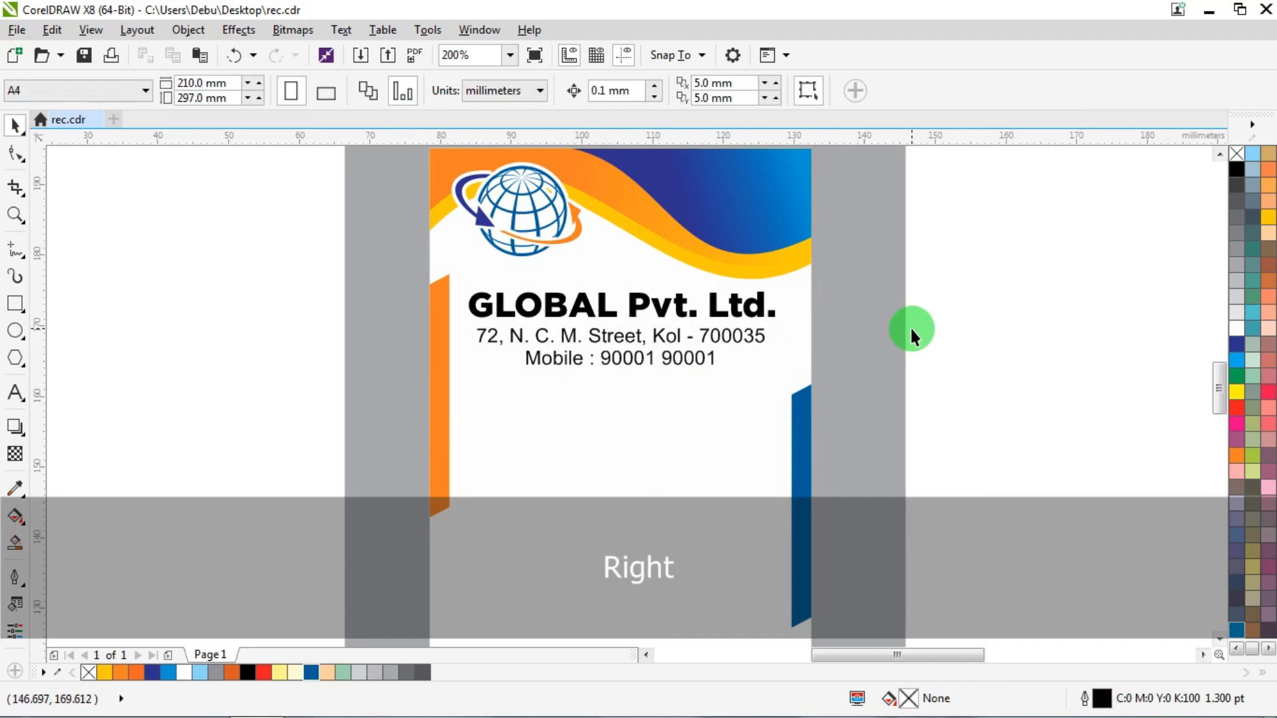
Step: Recolour the company name text GLOBAL Pvt. Ltd. dark blue (C100 M50 Y0 K20)
click(16, 393)
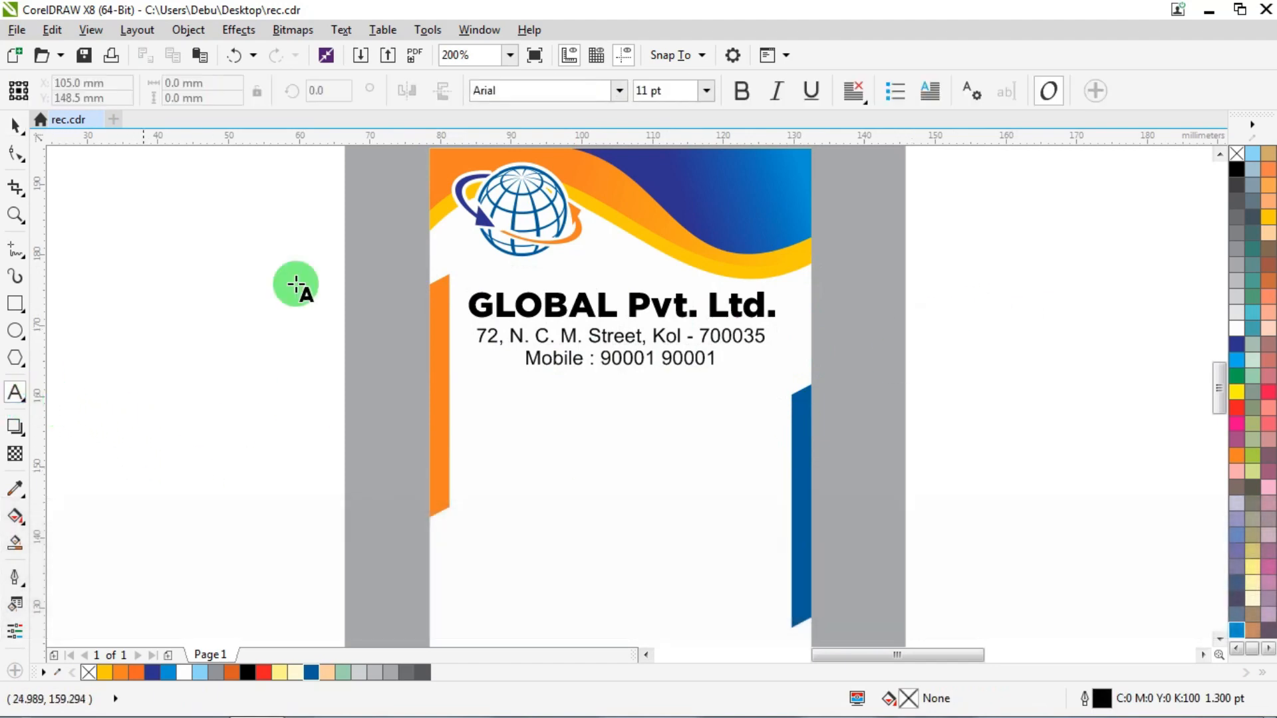
click(567, 303)
drag(498, 308, 785, 305)
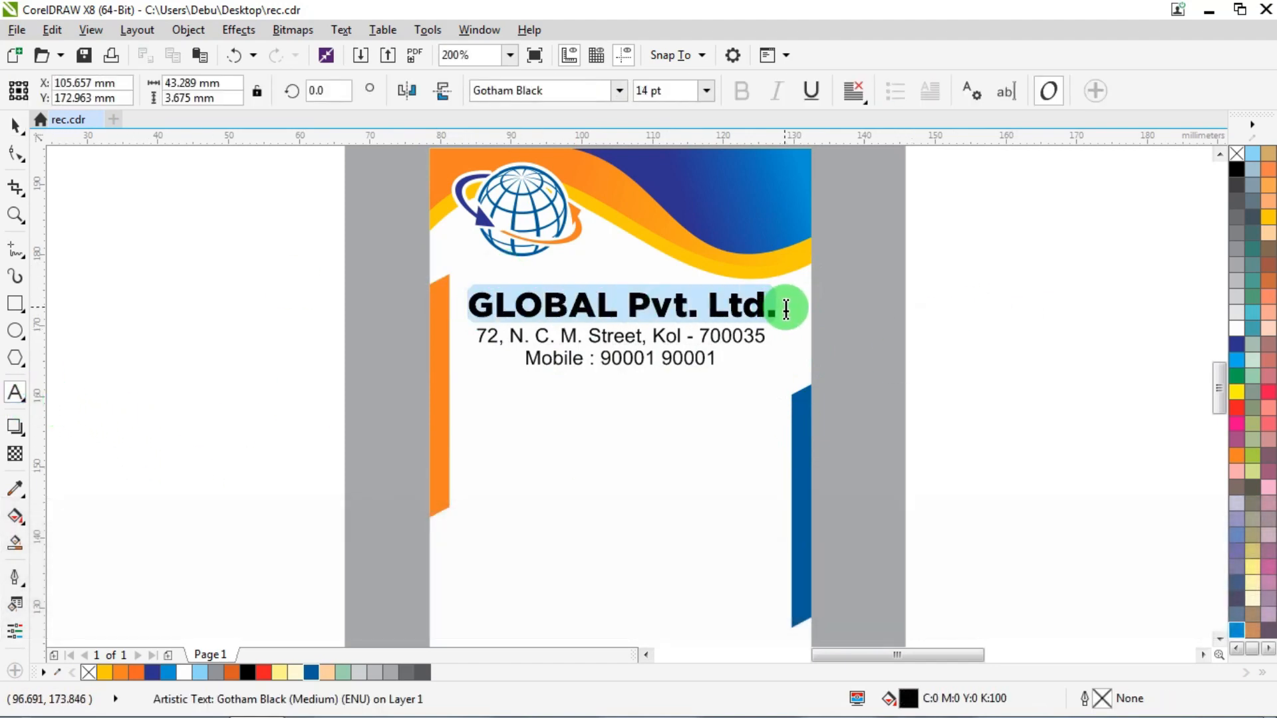
click(310, 673)
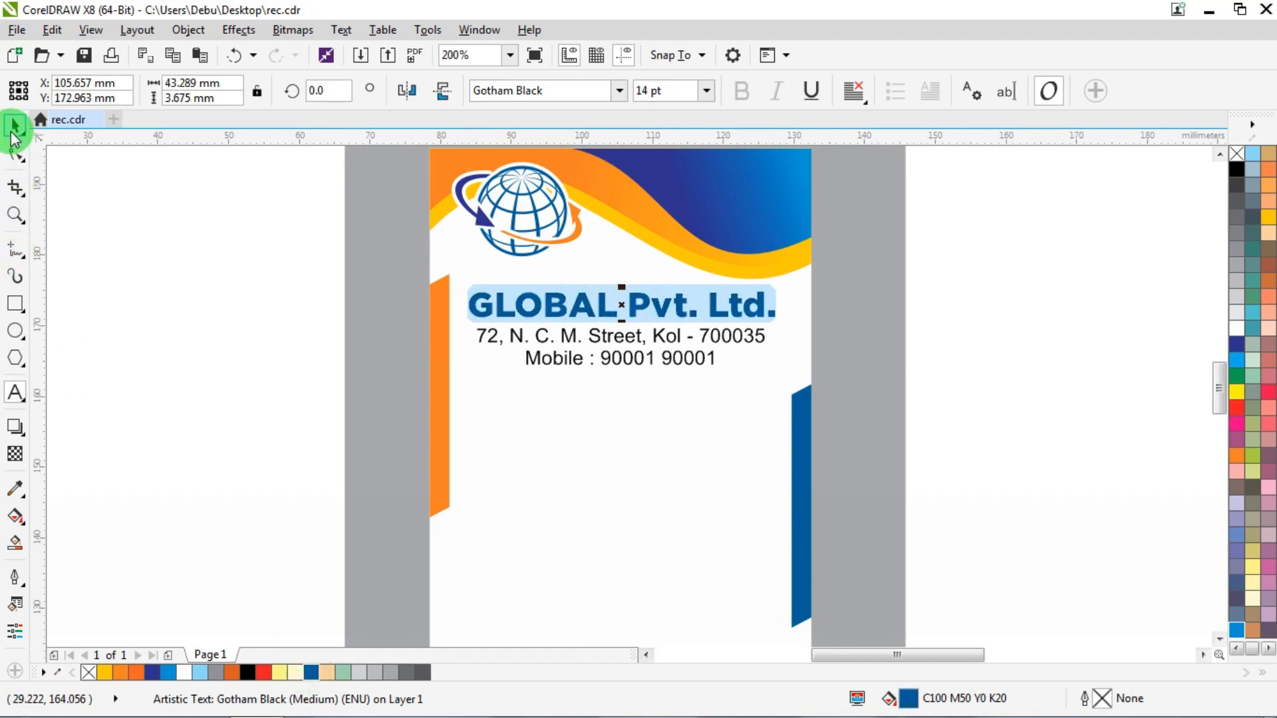
click(14, 128)
click(133, 242)
Step: Move the website address text onto the card's blue footer and fill it white
scroll(389, 350, down, 1)
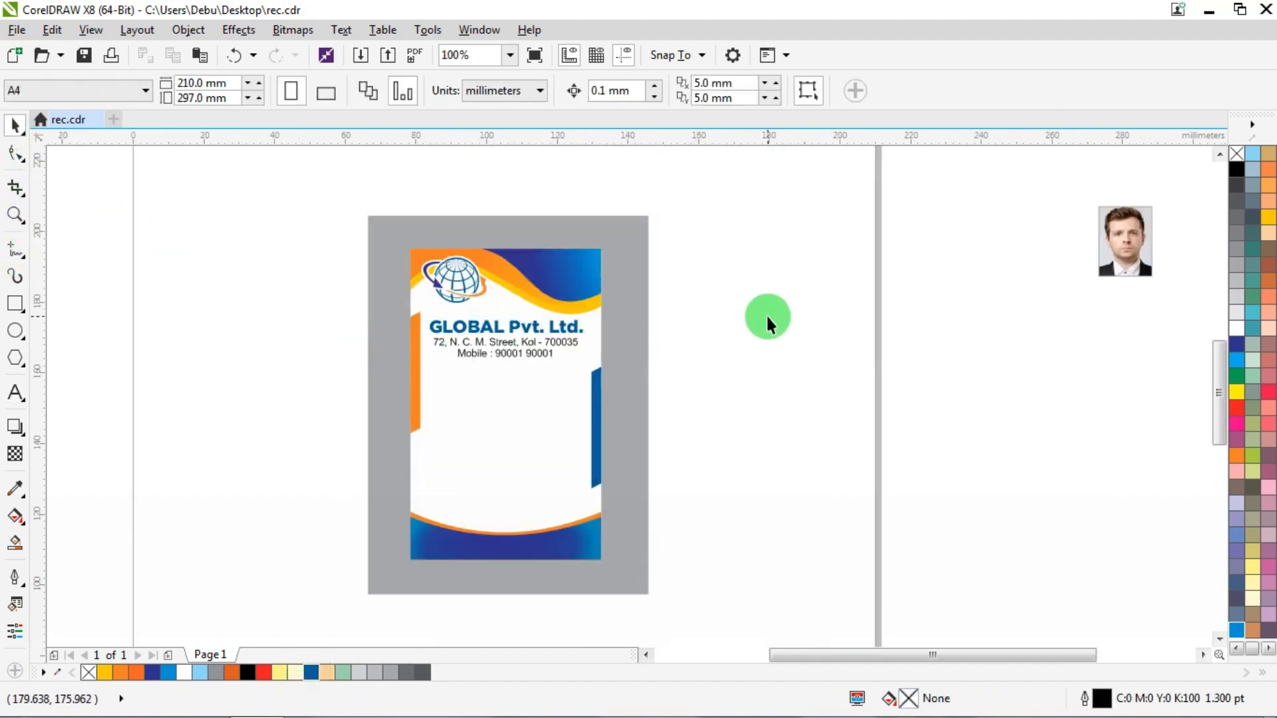
scroll(789, 308, down, 1)
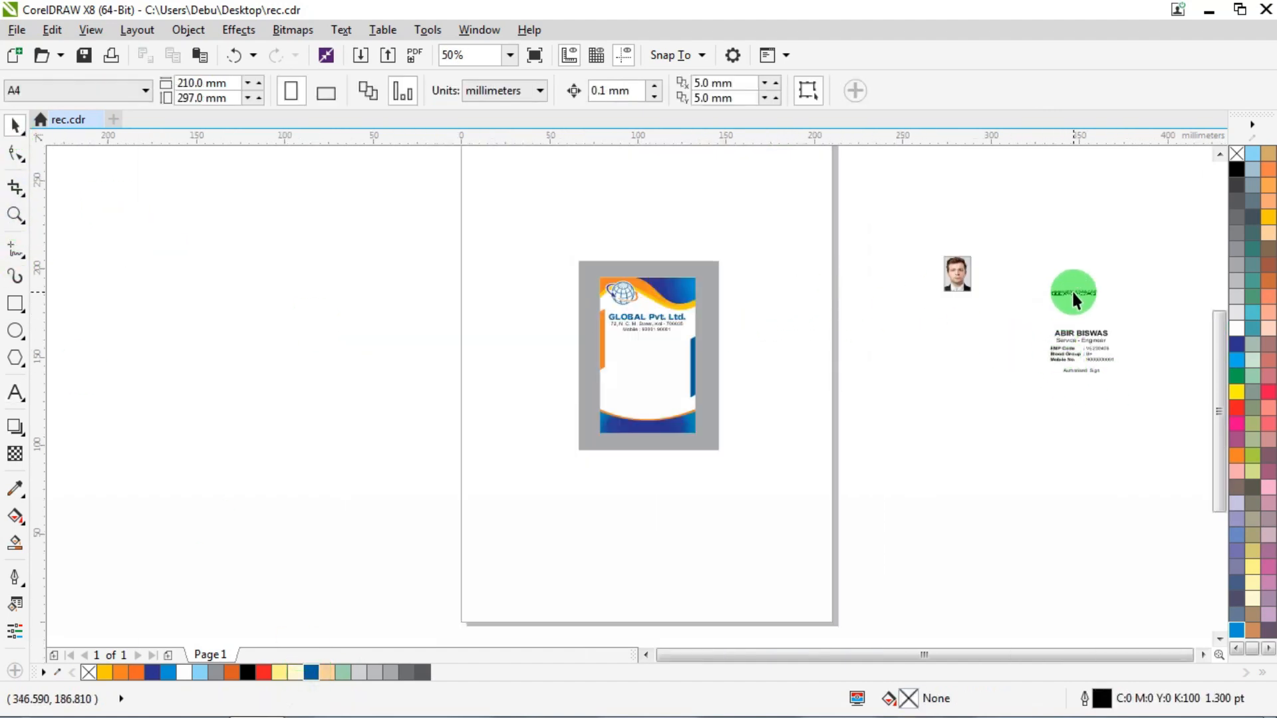
drag(1073, 294, 649, 431)
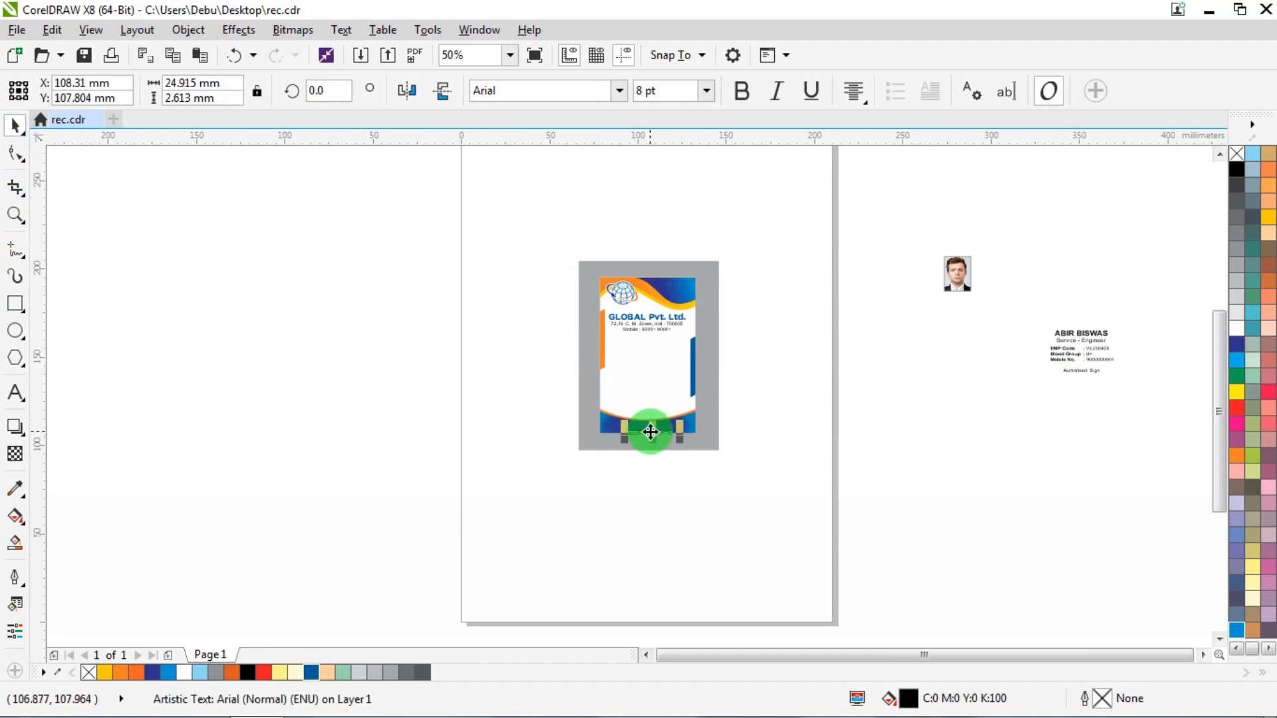
scroll(649, 431, up, 3)
click(1236, 327)
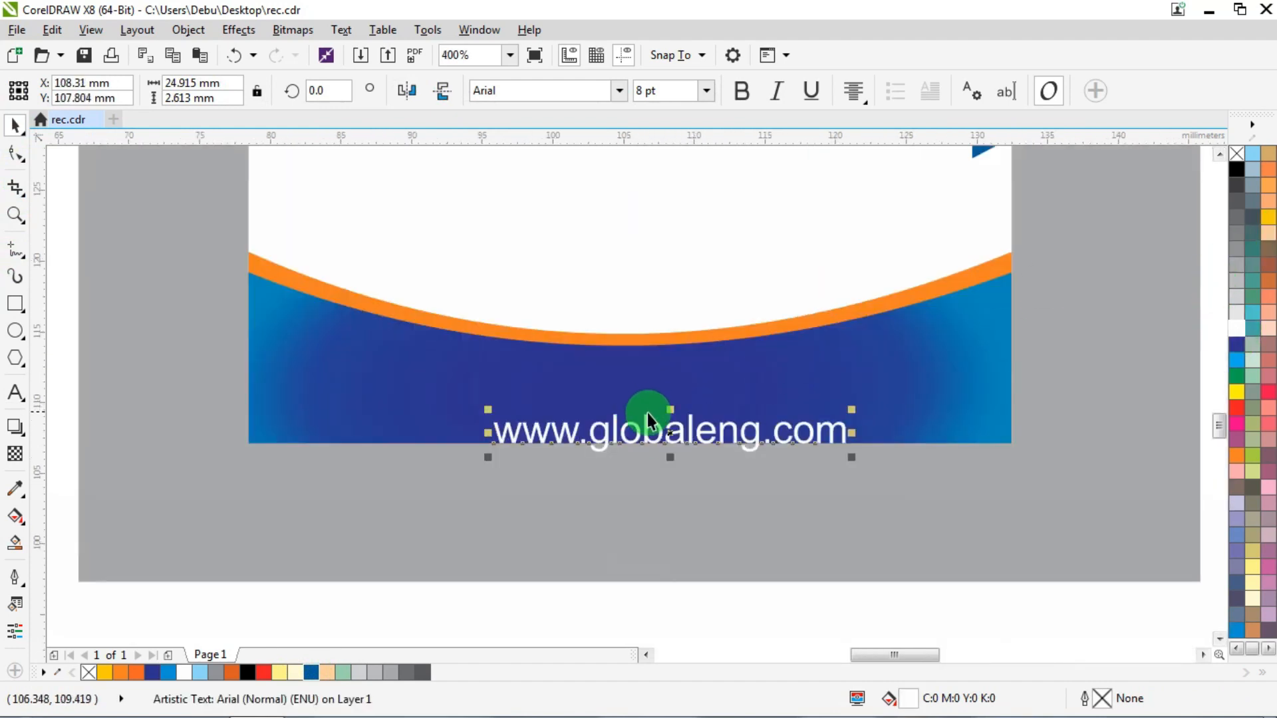
Step: Raise the website address fully inside the blue footer and centre it horizontally on the card
drag(660, 428, 622, 391)
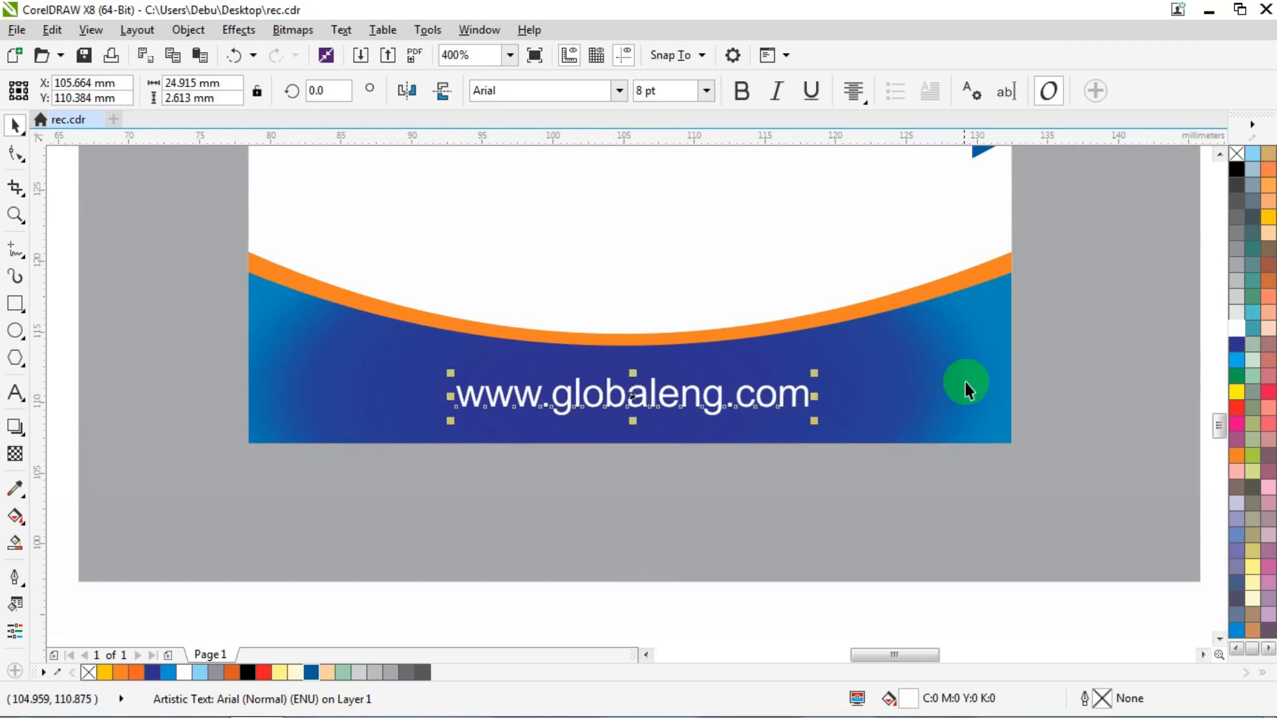
shift+click(966, 385)
key(c)
scroll(441, 443, down, 1)
click(856, 337)
Step: Move the employee name, job title, details and Authorised Sign texts onto the card's lower half and centre them horizontally
scroll(694, 347, down, 1)
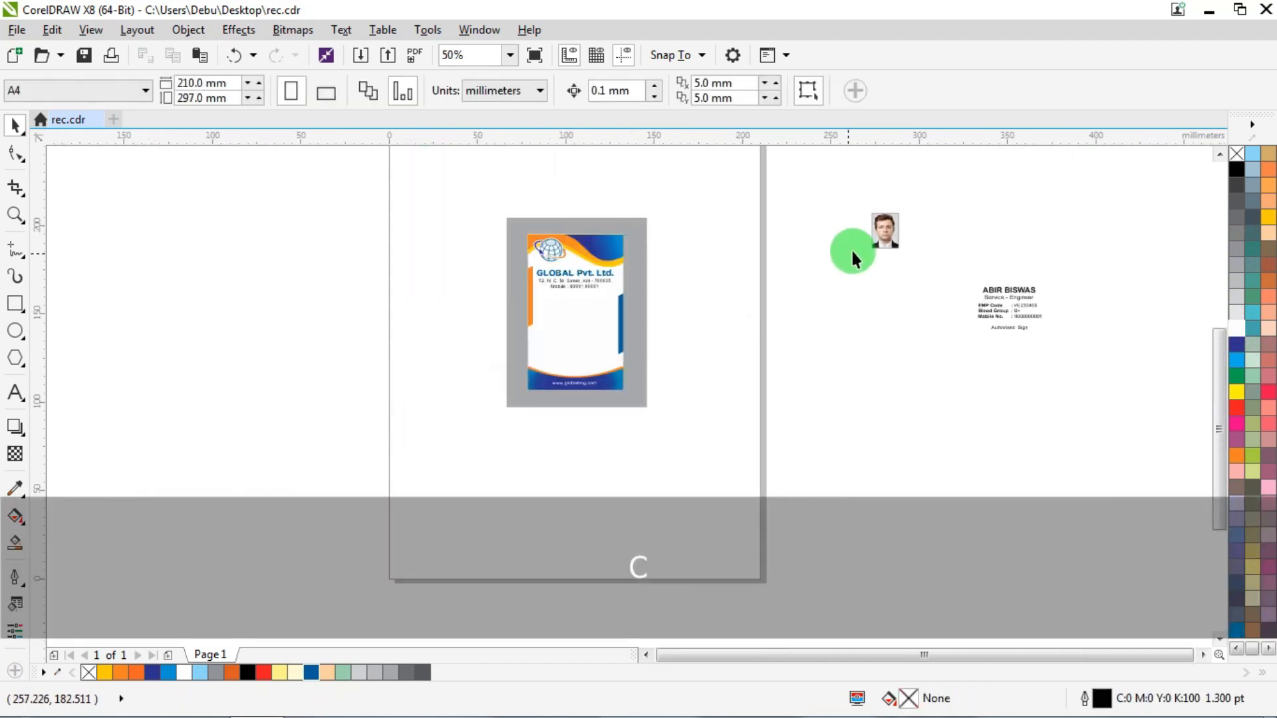
drag(1098, 253, 757, 311)
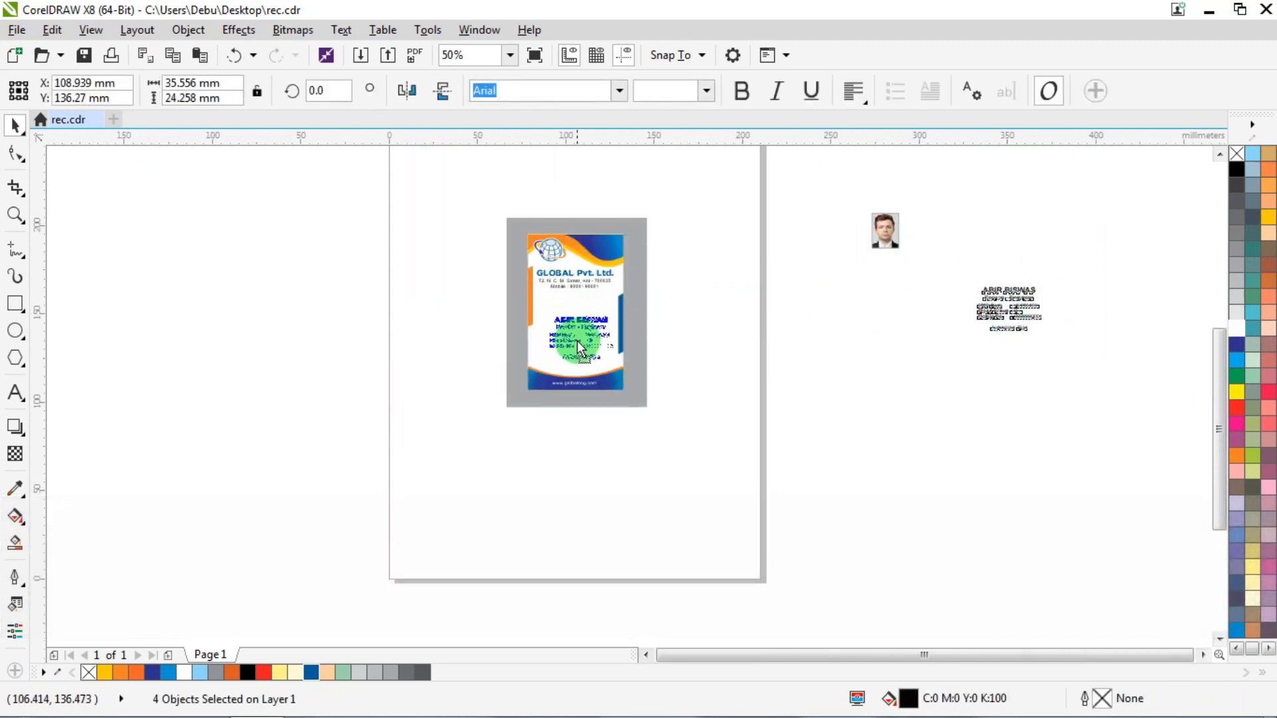
drag(576, 341, 568, 346)
scroll(567, 346, up, 2)
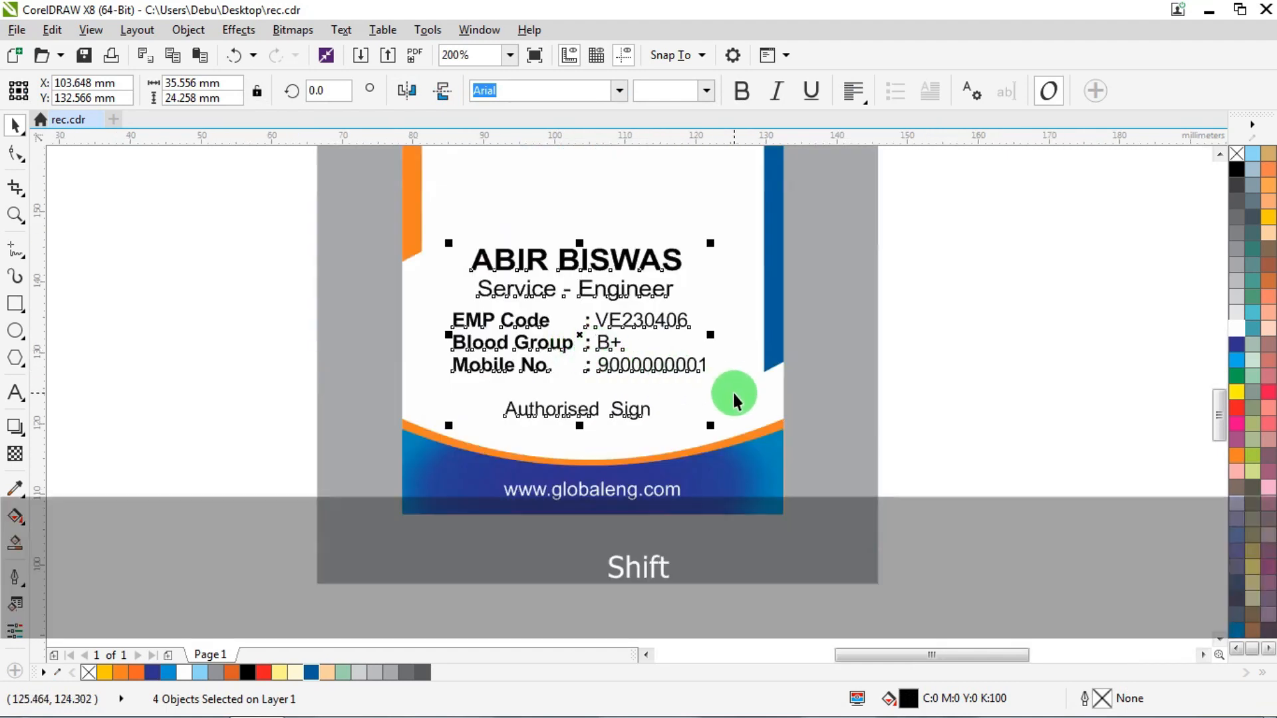
shift+click(732, 389)
key(c)
Step: Nudge the employee texts and the Authorised Sign line down about 3.6 mm towards the footer curve
drag(1011, 228, 447, 437)
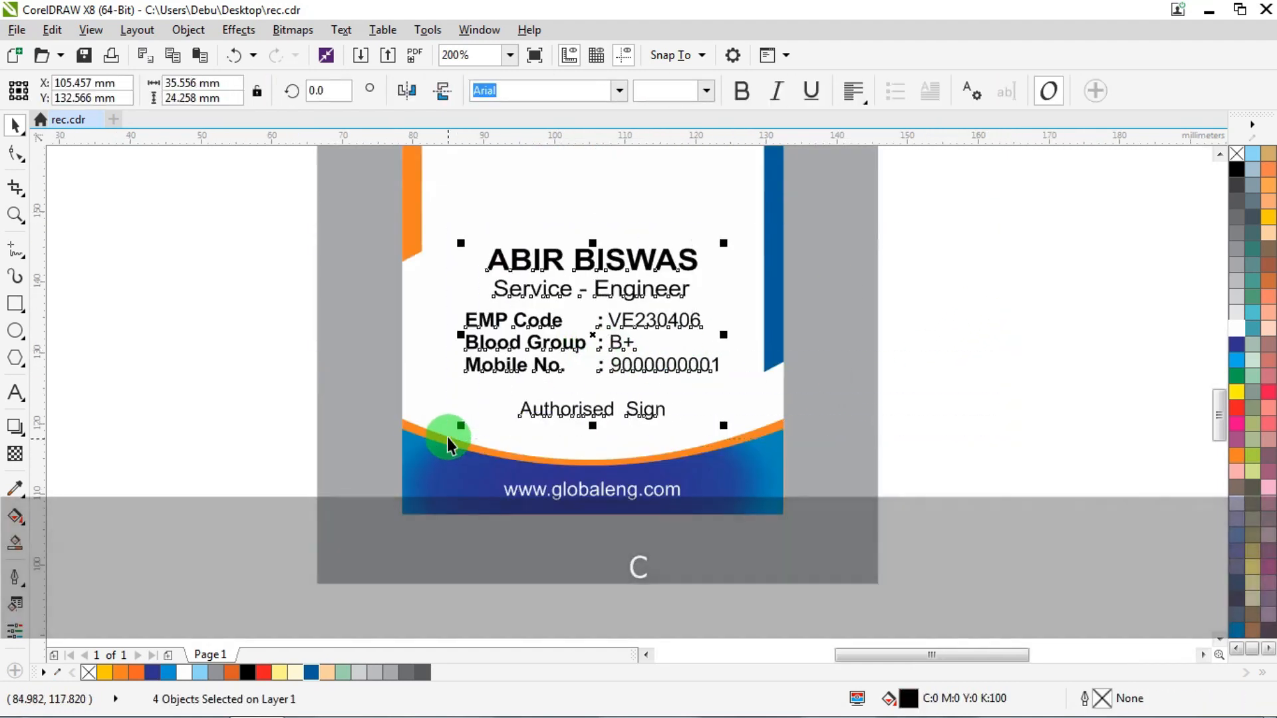
key(Down)
key(Down)
key(Down)
key(Down)
key(Down)
key(Down)
key(Down)
key(Down)
key(Down)
key(Down)
key(Down)
key(Down)
key(Down)
key(Down)
key(Down)
key(Down)
key(Down)
key(Down)
key(Down)
key(Down)
key(Down)
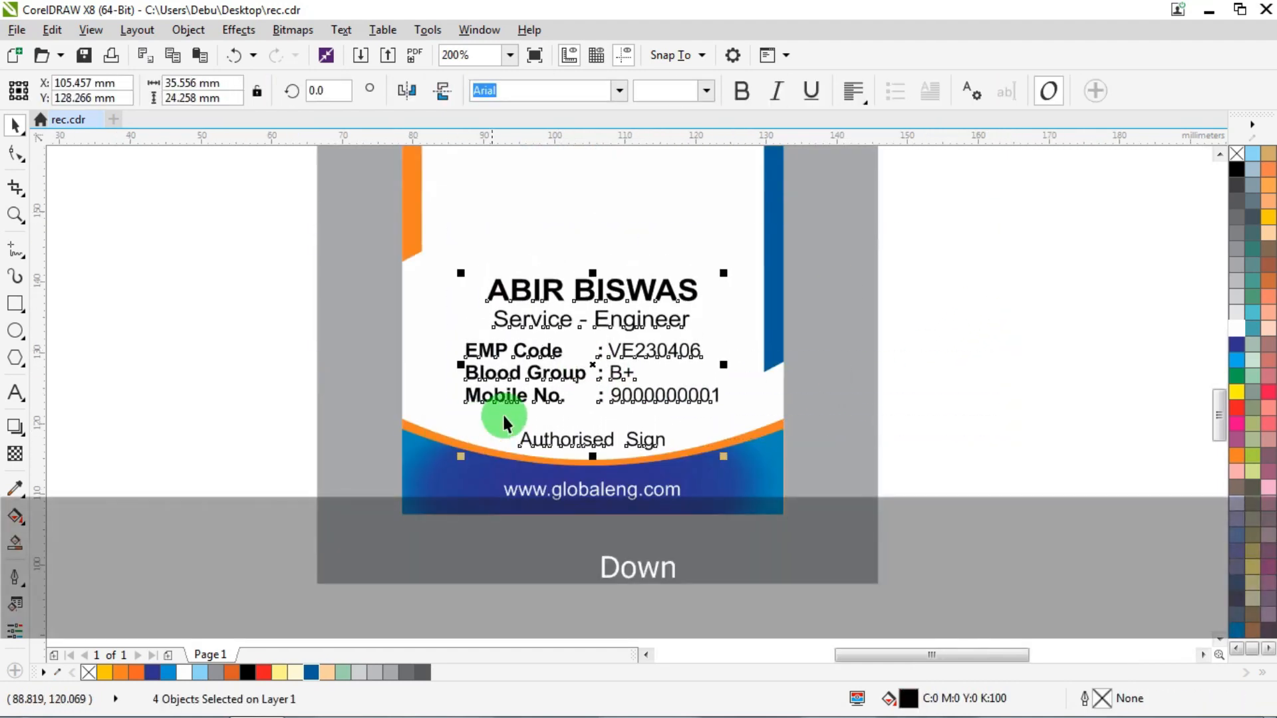
key(Up)
key(Up)
key(Up)
key(Up)
key(Up)
key(Up)
key(Up)
Step: Nudge the employee name, job title and details up 0.4 mm, away from the Authorised Sign line
drag(939, 224, 754, 316)
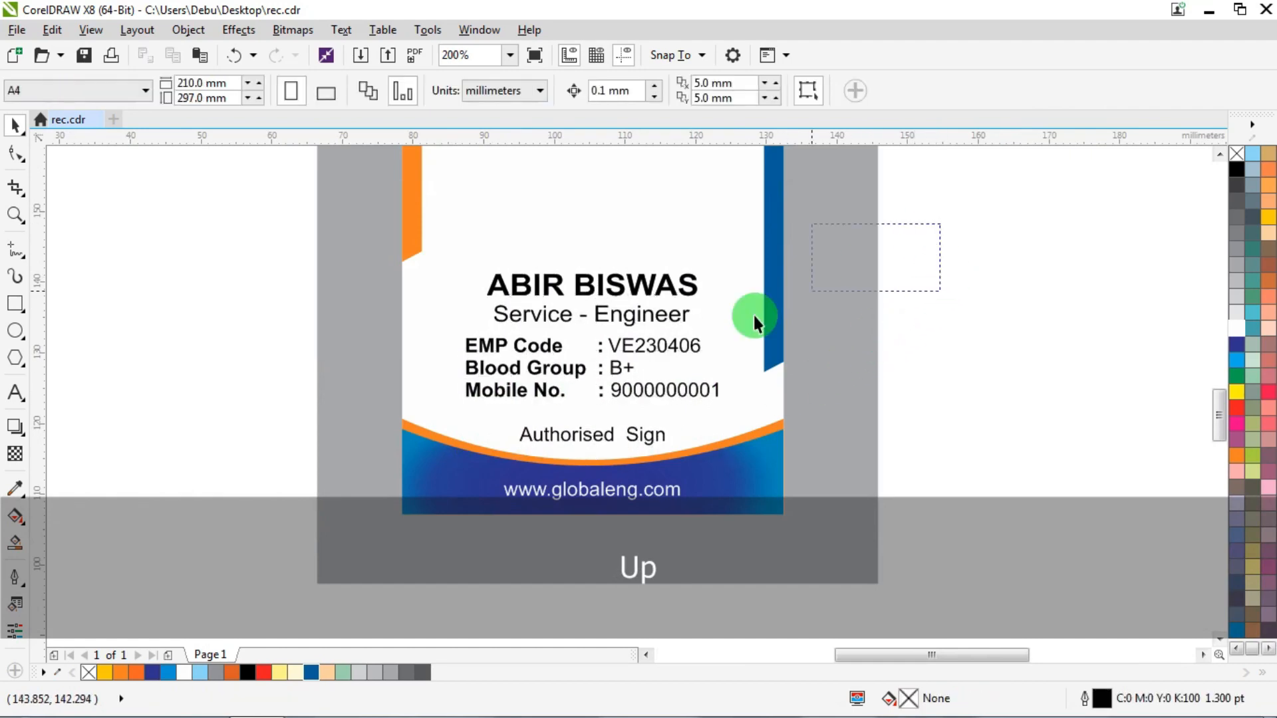
drag(398, 419, 404, 405)
key(Up)
key(Up)
key(Up)
key(Up)
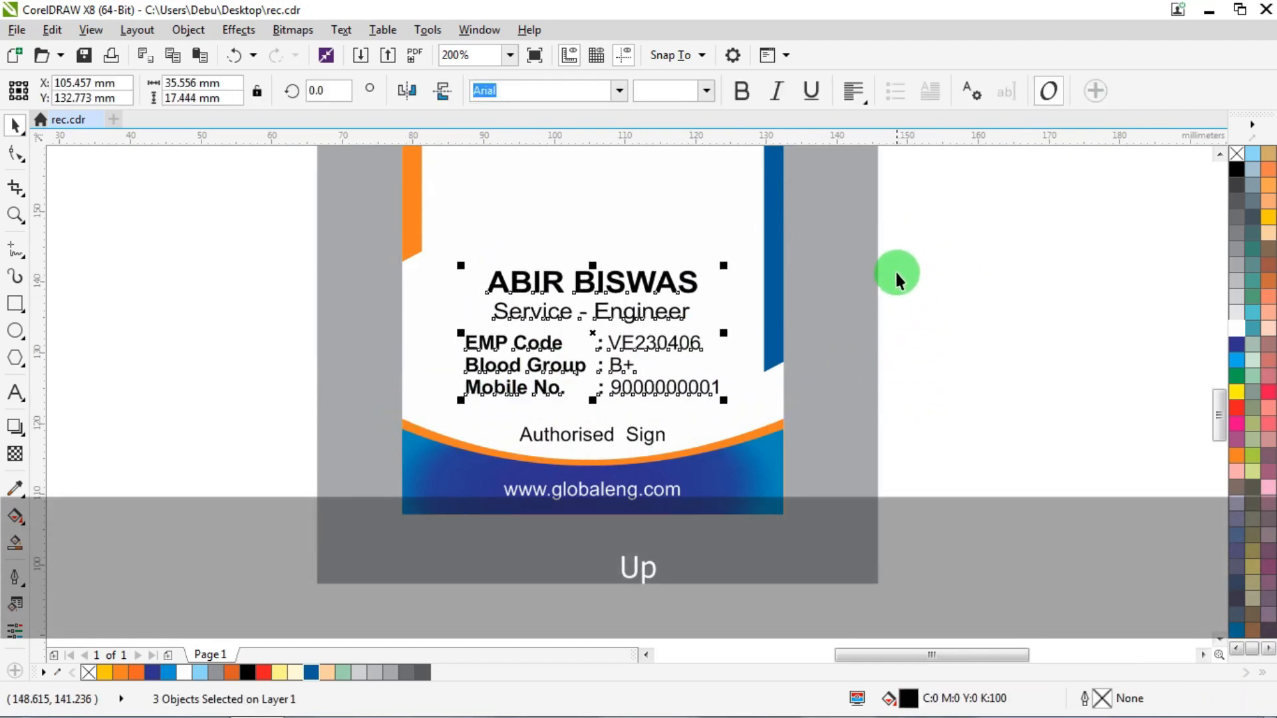
click(895, 271)
scroll(616, 317, up, 2)
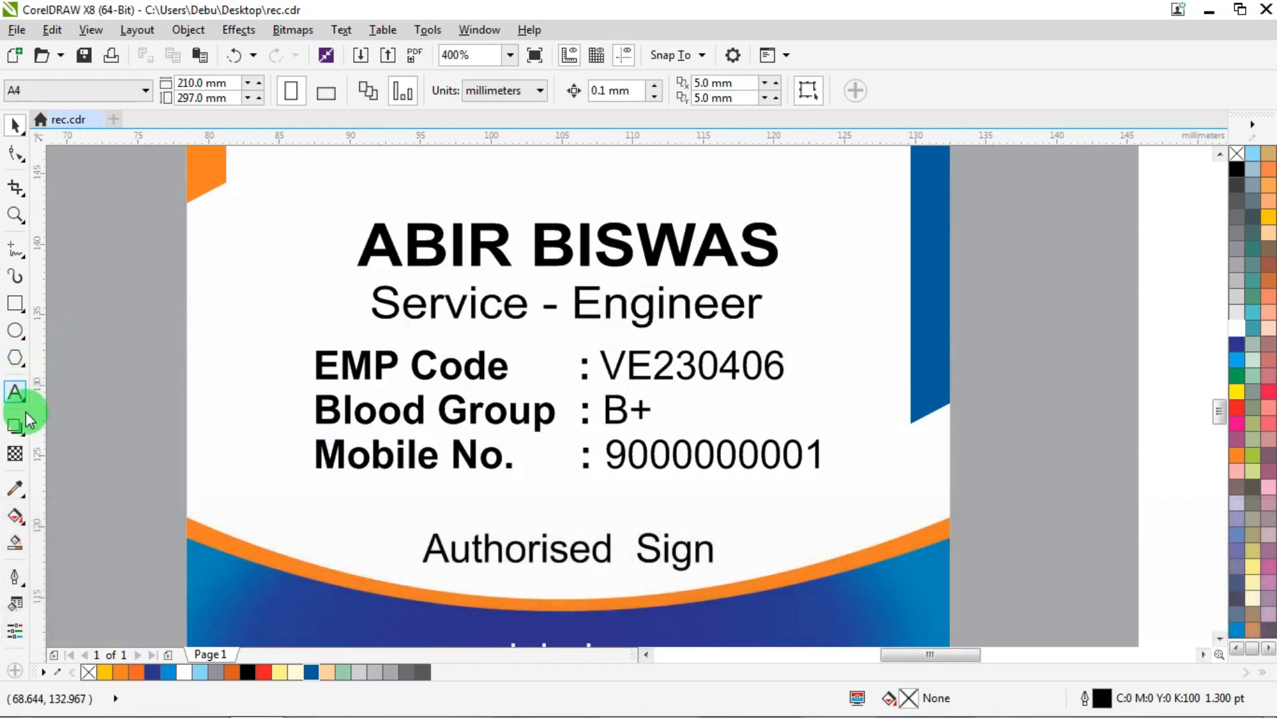
Step: Recolour the employee name text to blue C100 M50 Y0 K20
click(15, 394)
click(391, 246)
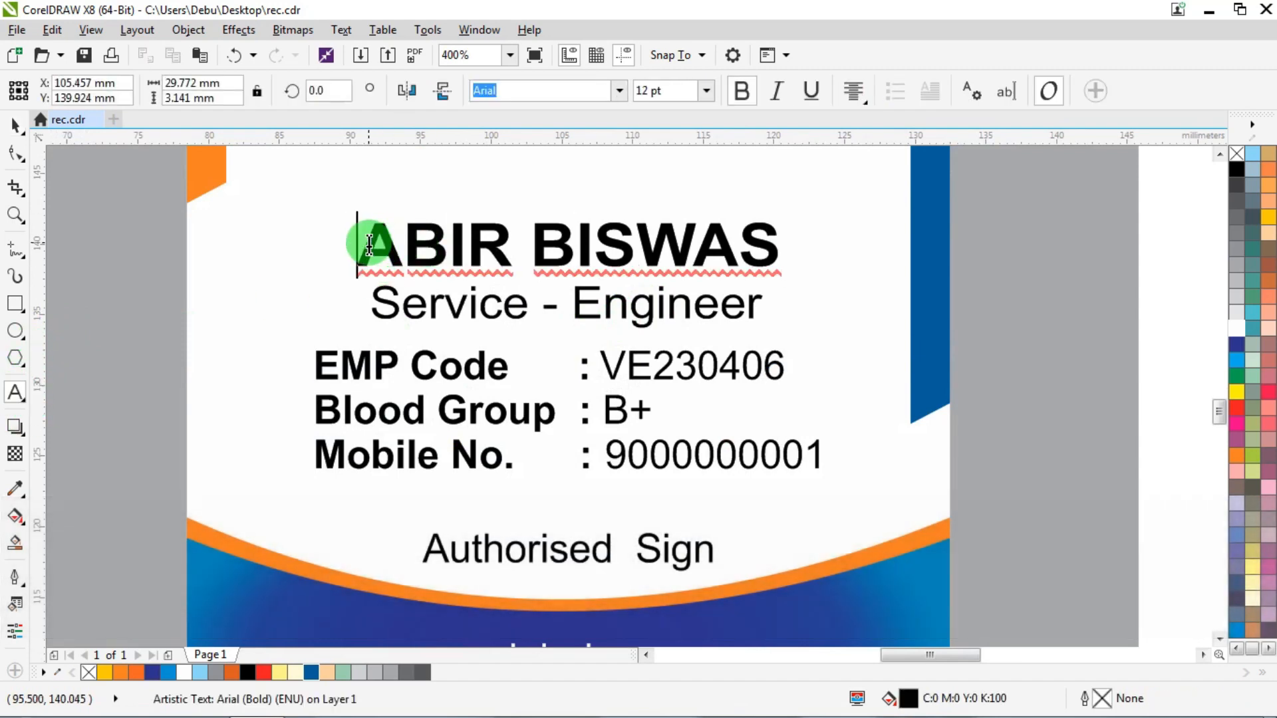
drag(369, 245, 906, 245)
click(311, 669)
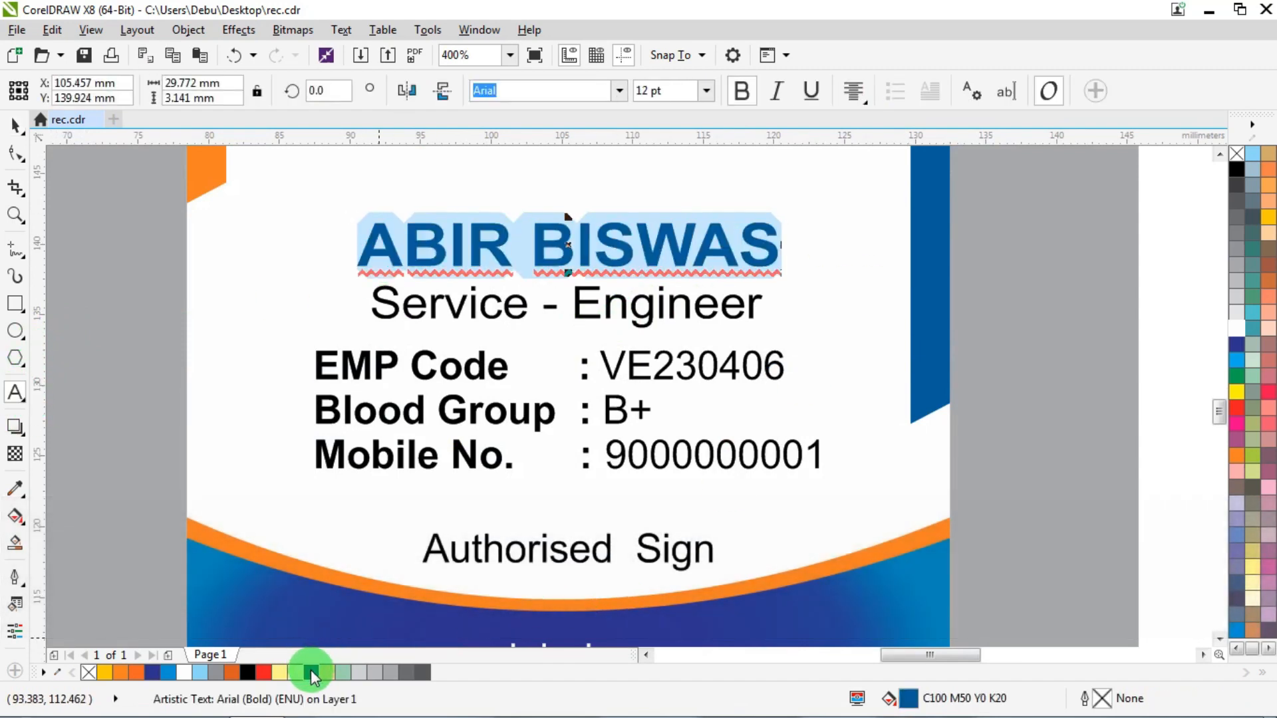
click(13, 129)
scroll(452, 409, down, 1)
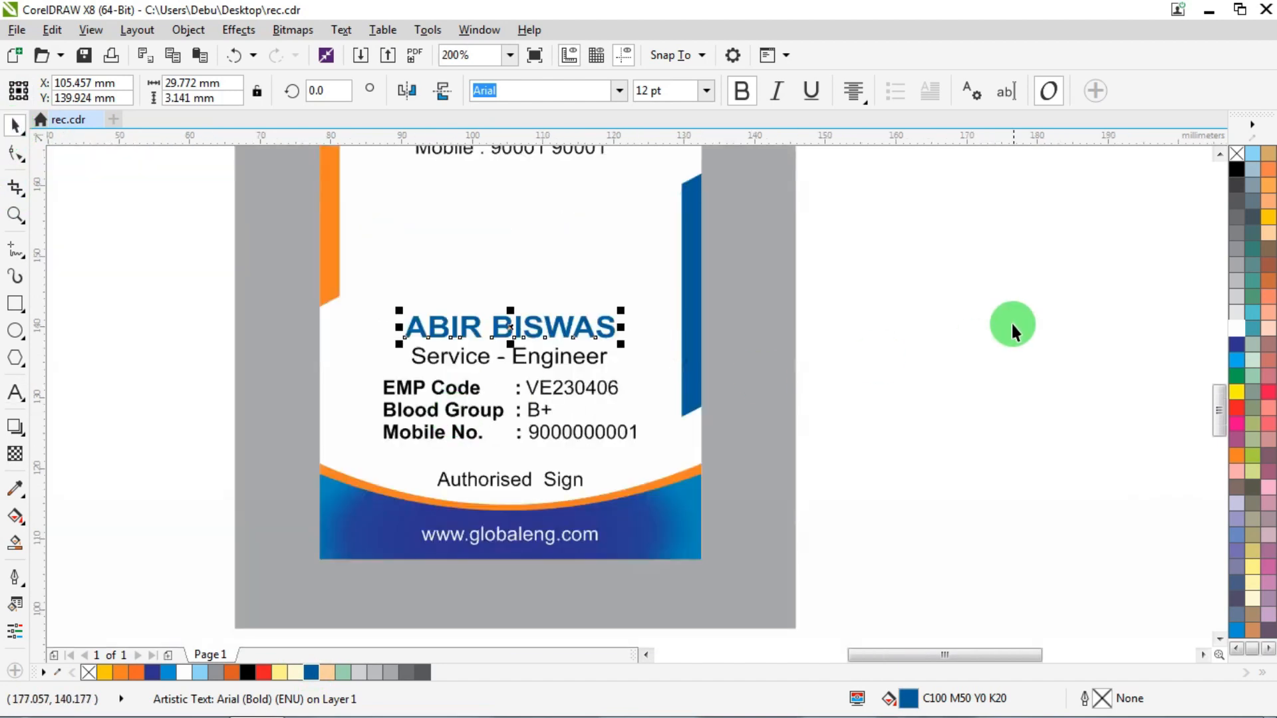
click(1011, 328)
Step: Place the employee photo between the company contact text and the employee name, and centre it horizontally on the card
scroll(529, 383, down, 2)
drag(832, 274, 518, 361)
scroll(532, 344, up, 2)
shift+click(613, 316)
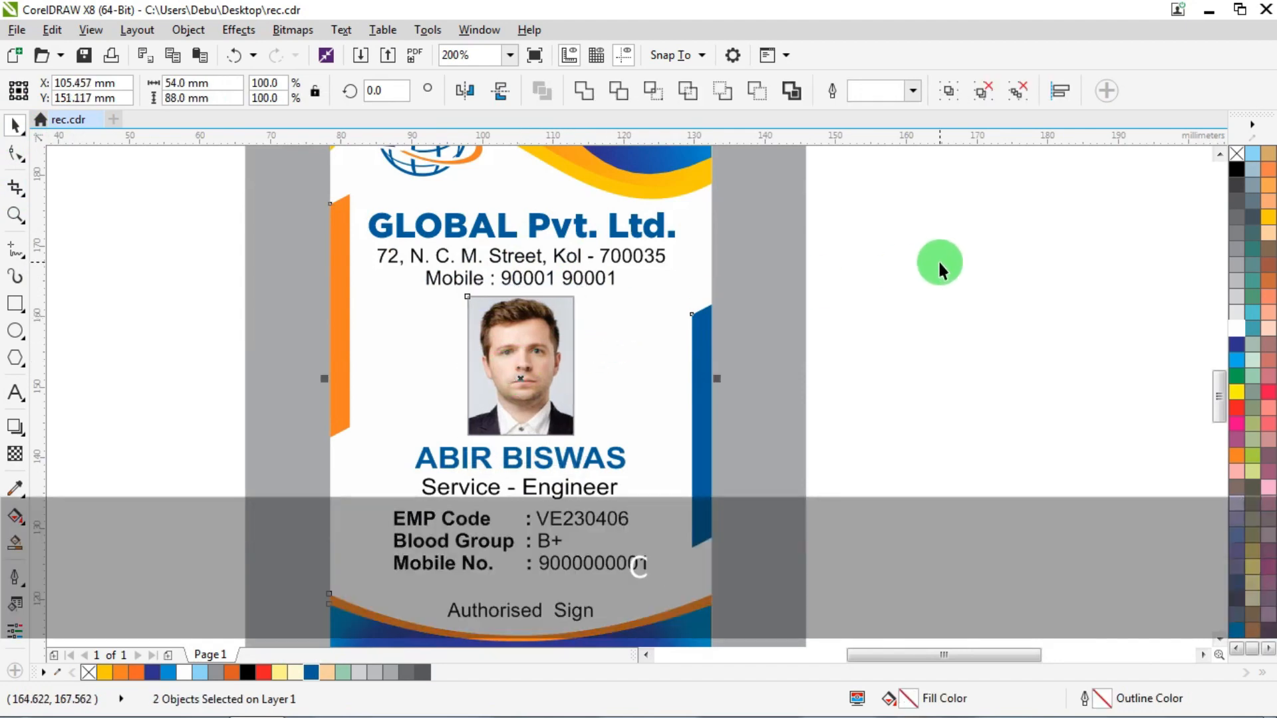
click(938, 263)
Step: Nudge the employee name, job title and details down about 1 mm, away from the photo
scroll(907, 310, down, 1)
scroll(785, 422, up, 1)
drag(1087, 283, 369, 484)
key(Down)
key(Down)
key(Down)
key(Down)
key(Down)
key(Down)
key(Down)
key(Down)
key(Down)
key(Down)
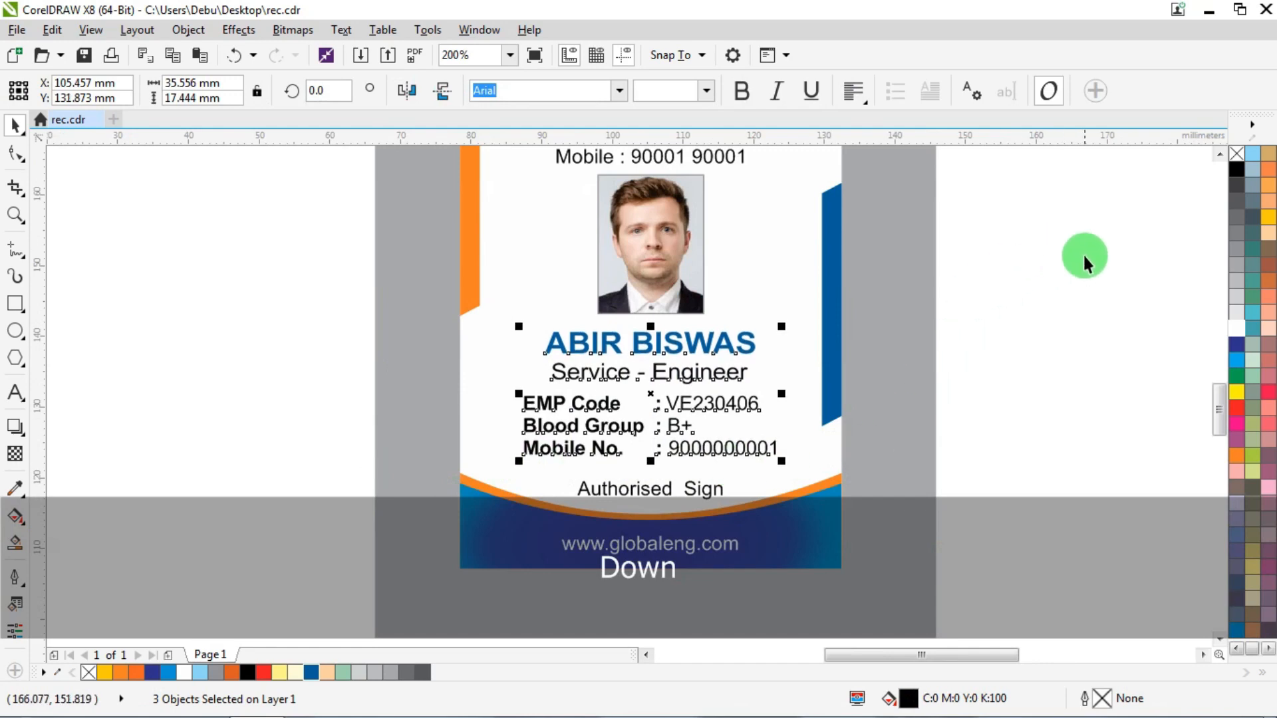
Step: Nudge the employee texts together with the Authorised Sign line down about 0.5 mm towards the footer curve
drag(435, 523, 439, 522)
scroll(650, 527, up, 2)
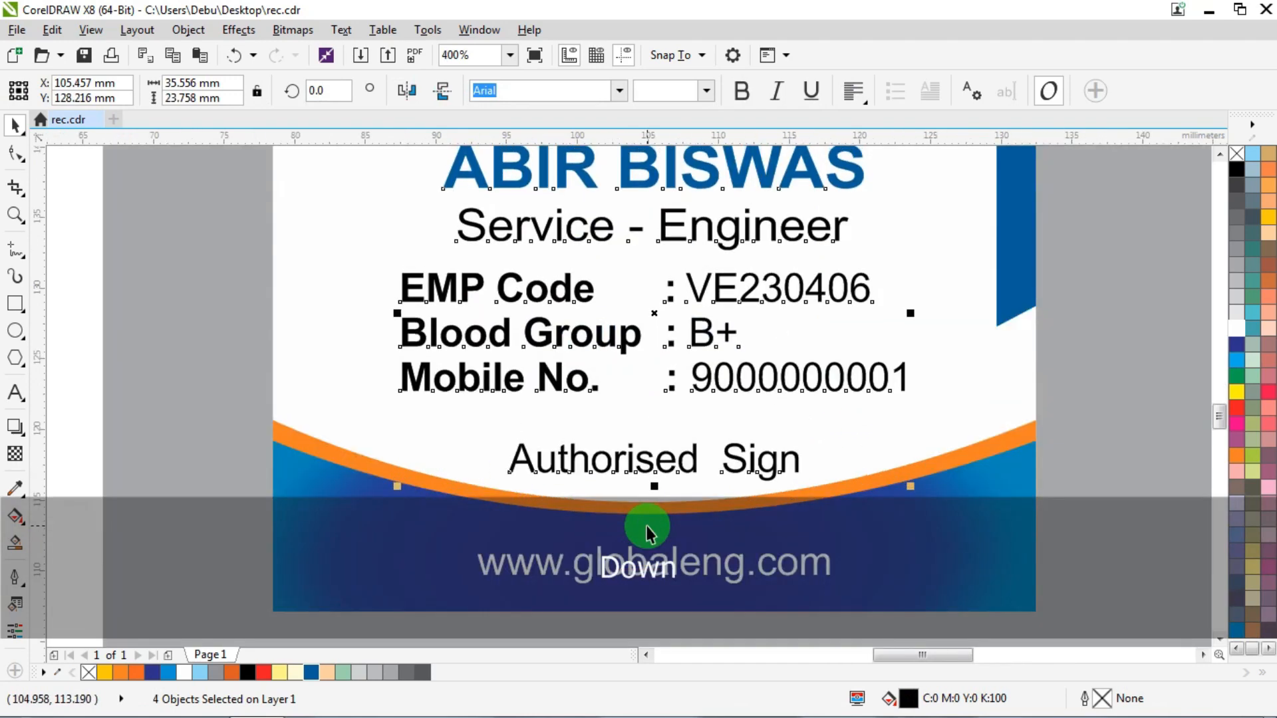
scroll(583, 505, down, 2)
click(749, 450)
Step: Nudge the company name and its address and mobile lines up about 0.6 mm, away from the photo
scroll(575, 311, up, 1)
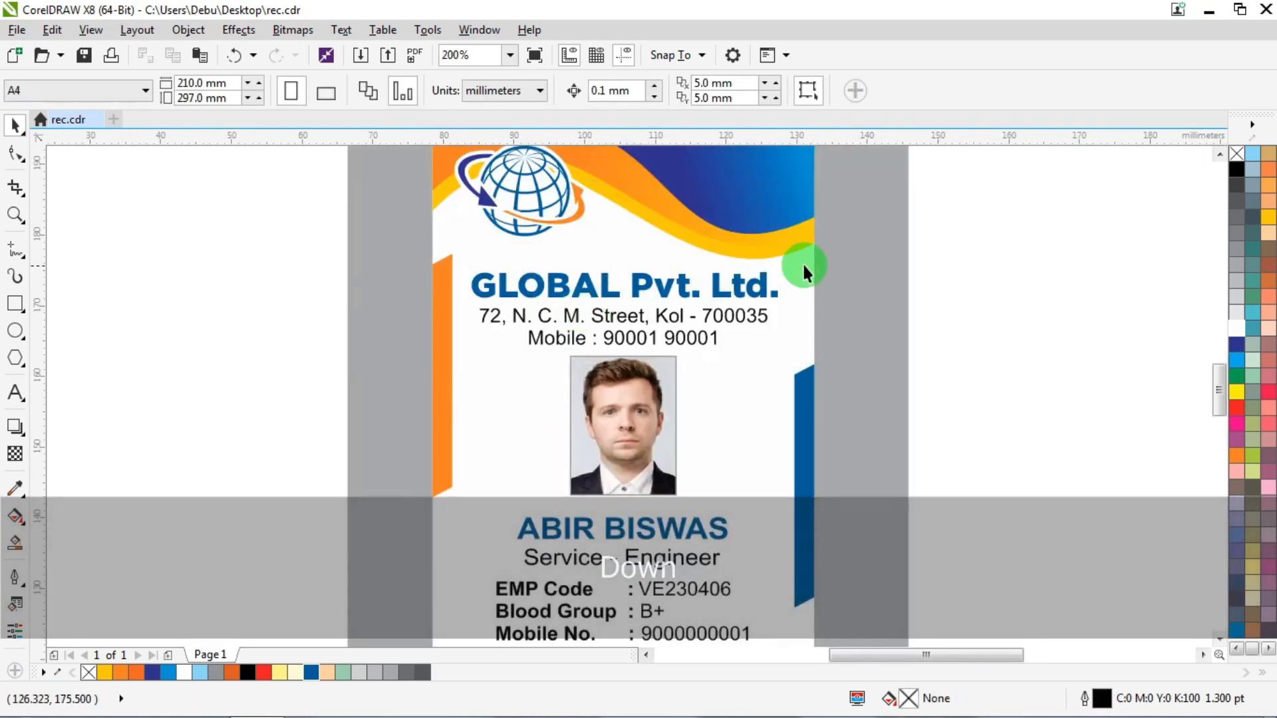
drag(978, 248, 325, 373)
key(Up)
key(Up)
key(Up)
key(Up)
key(Up)
key(Up)
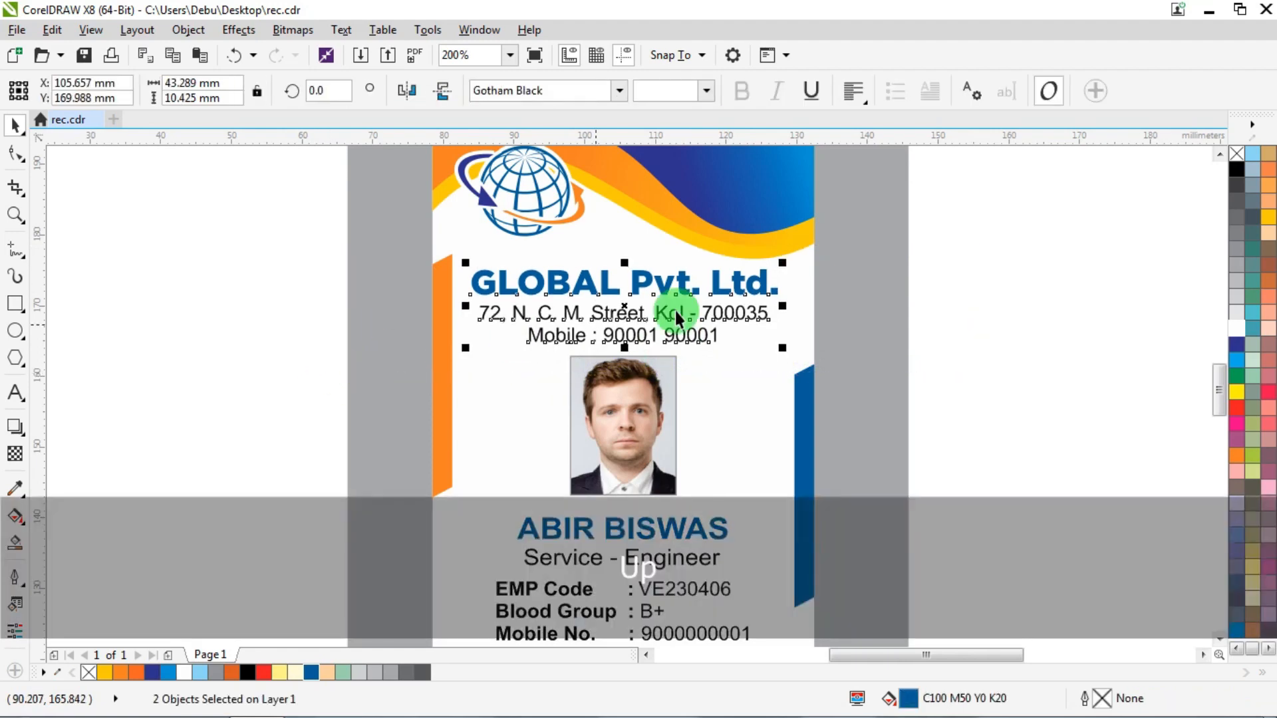
drag(990, 321, 951, 341)
Step: Nudge the employee photo down about 0.4 mm and centre it horizontally on the card
drag(497, 513, 497, 512)
key(Down)
key(Down)
key(Down)
key(Down)
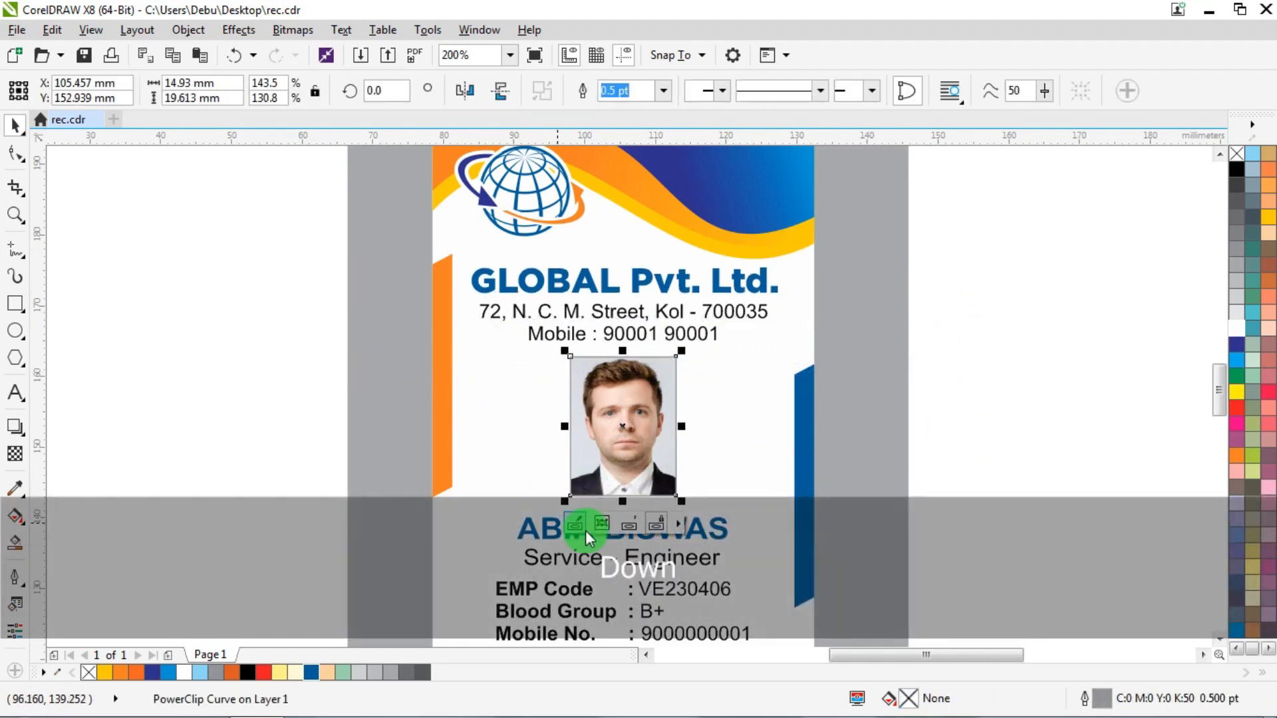
shift+click(751, 390)
click(1052, 359)
Step: Nudge the Authorised Sign text about 0.6 mm left and 0.1 mm up, above the footer curve
scroll(560, 383, down, 2)
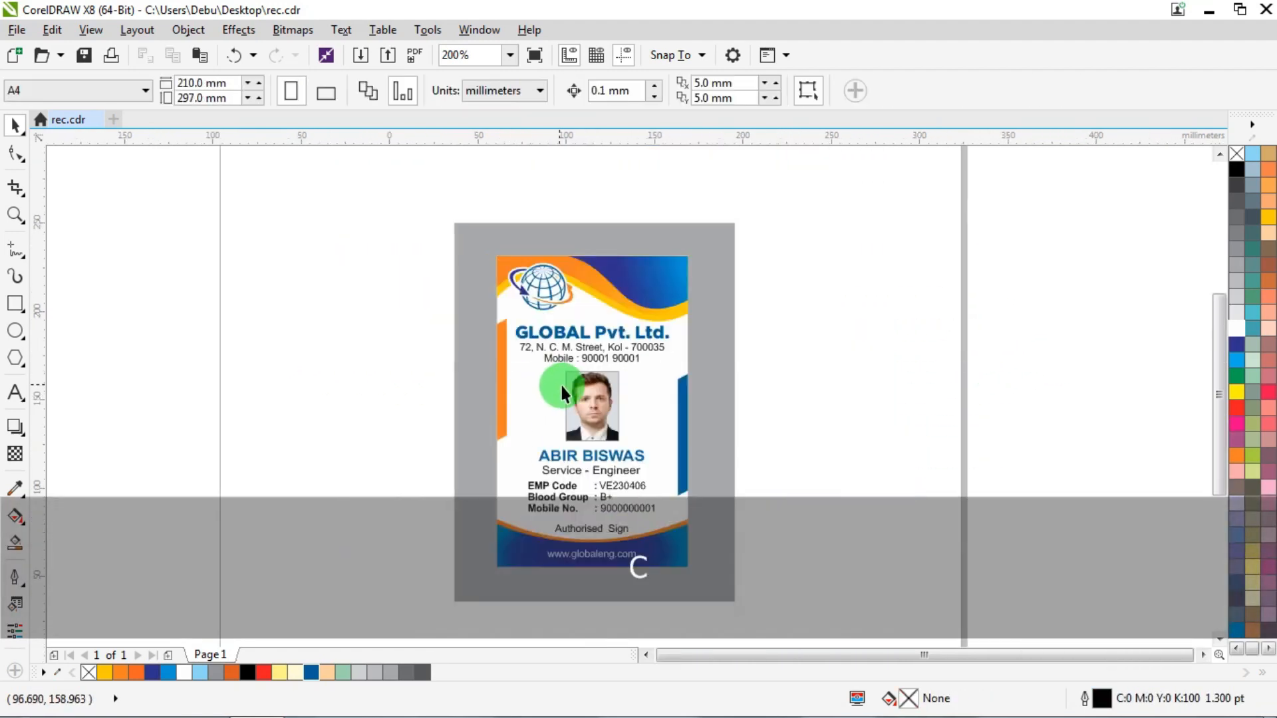
scroll(577, 426, up, 2)
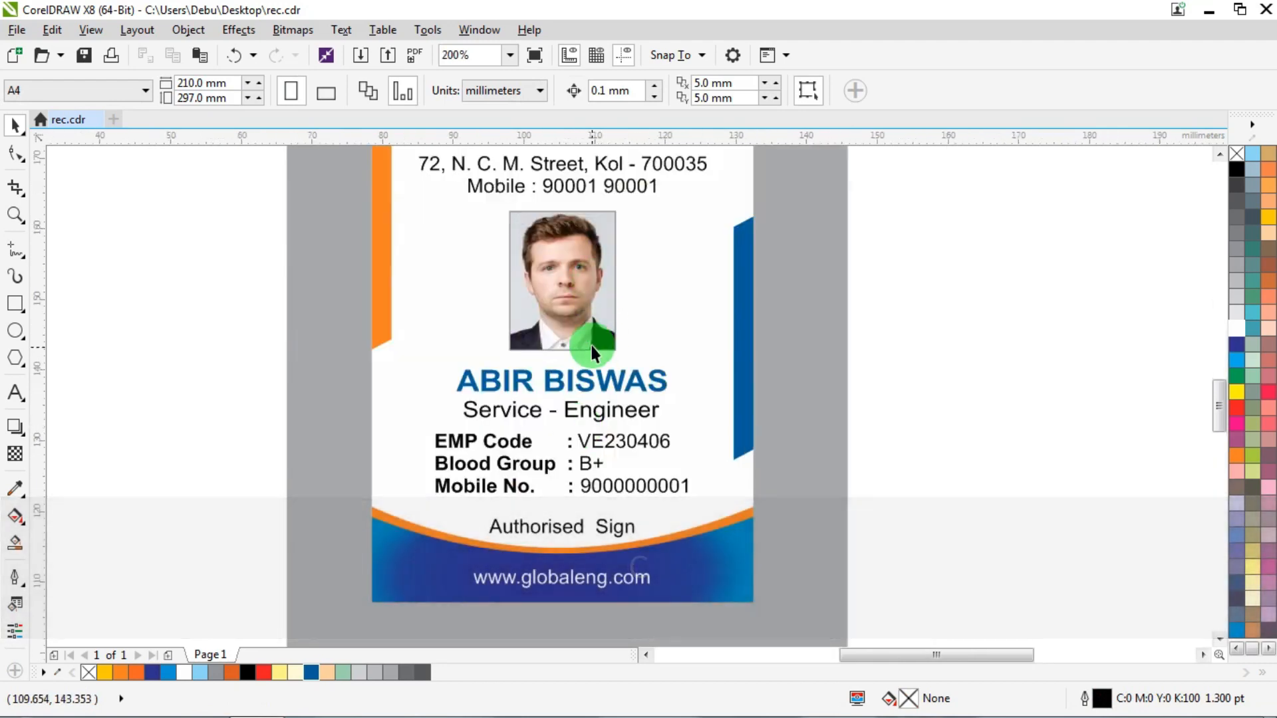
scroll(586, 399, down, 2)
scroll(593, 404, up, 2)
scroll(595, 389, down, 2)
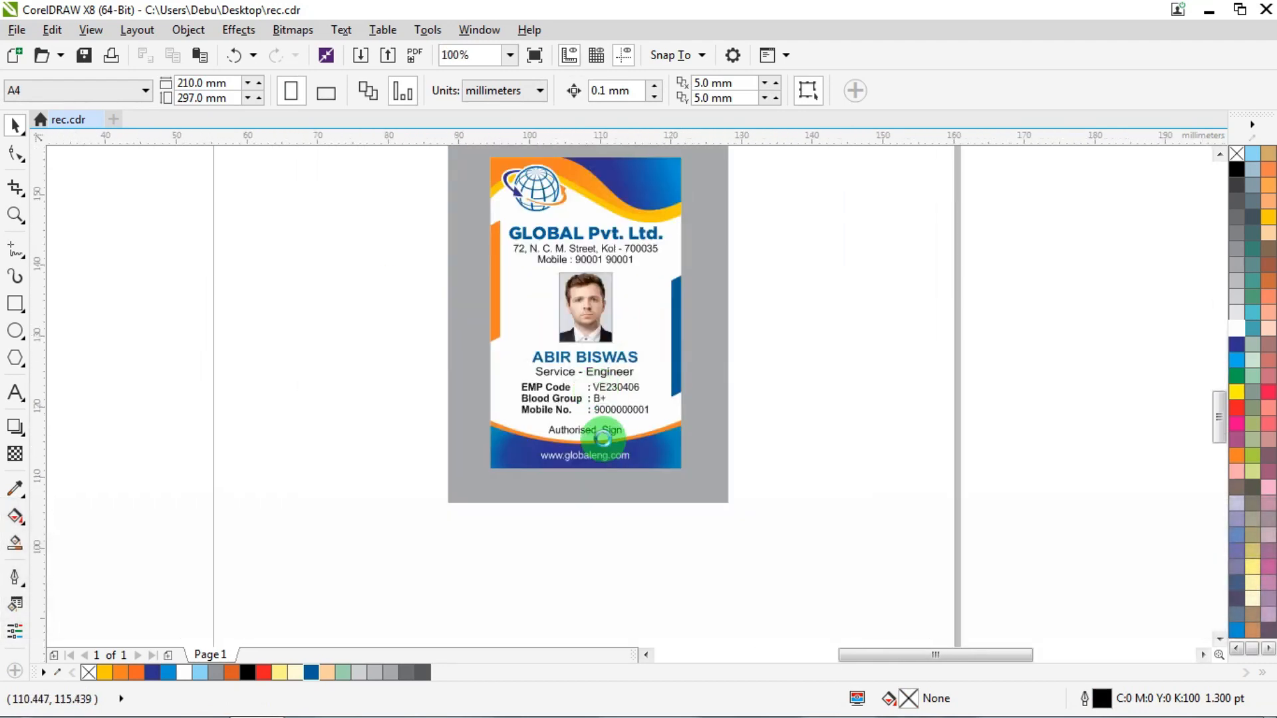
scroll(582, 425, up, 2)
click(583, 425)
scroll(583, 426, up, 2)
key(Left)
key(Left)
key(Left)
key(Left)
key(Left)
key(Left)
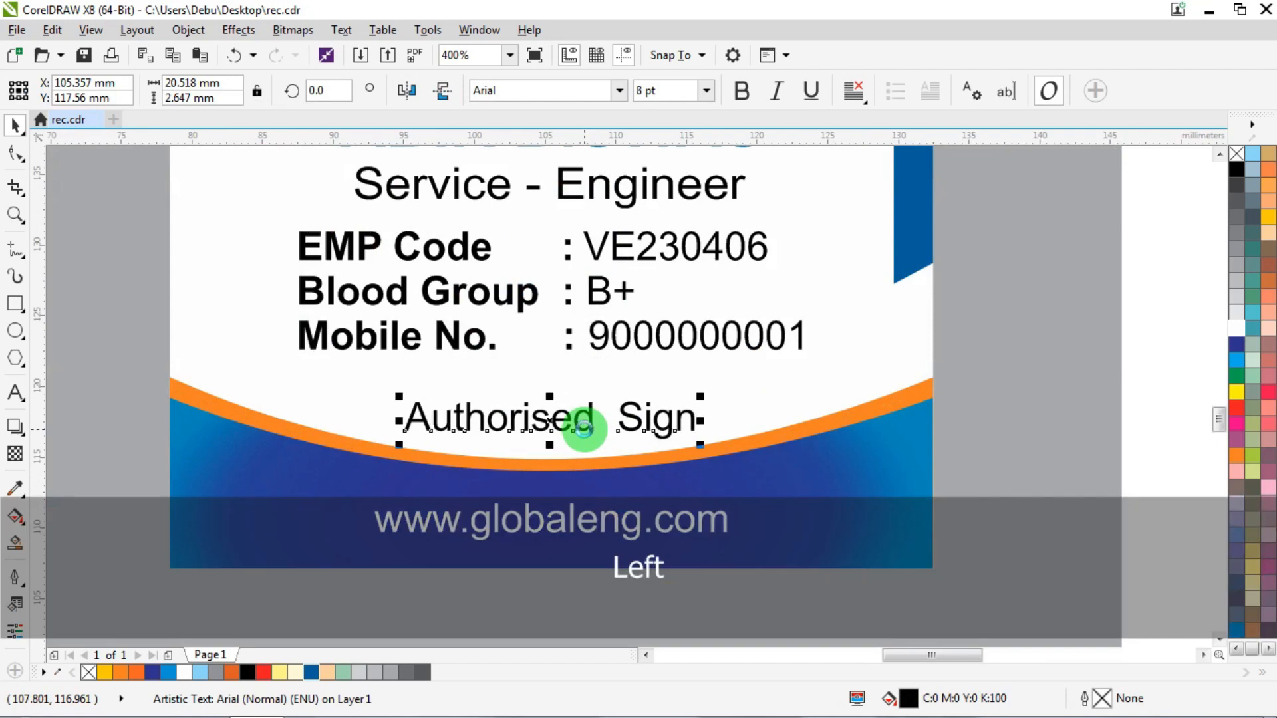
key(Up)
scroll(583, 425, down, 1)
click(894, 394)
scroll(526, 319, down, 2)
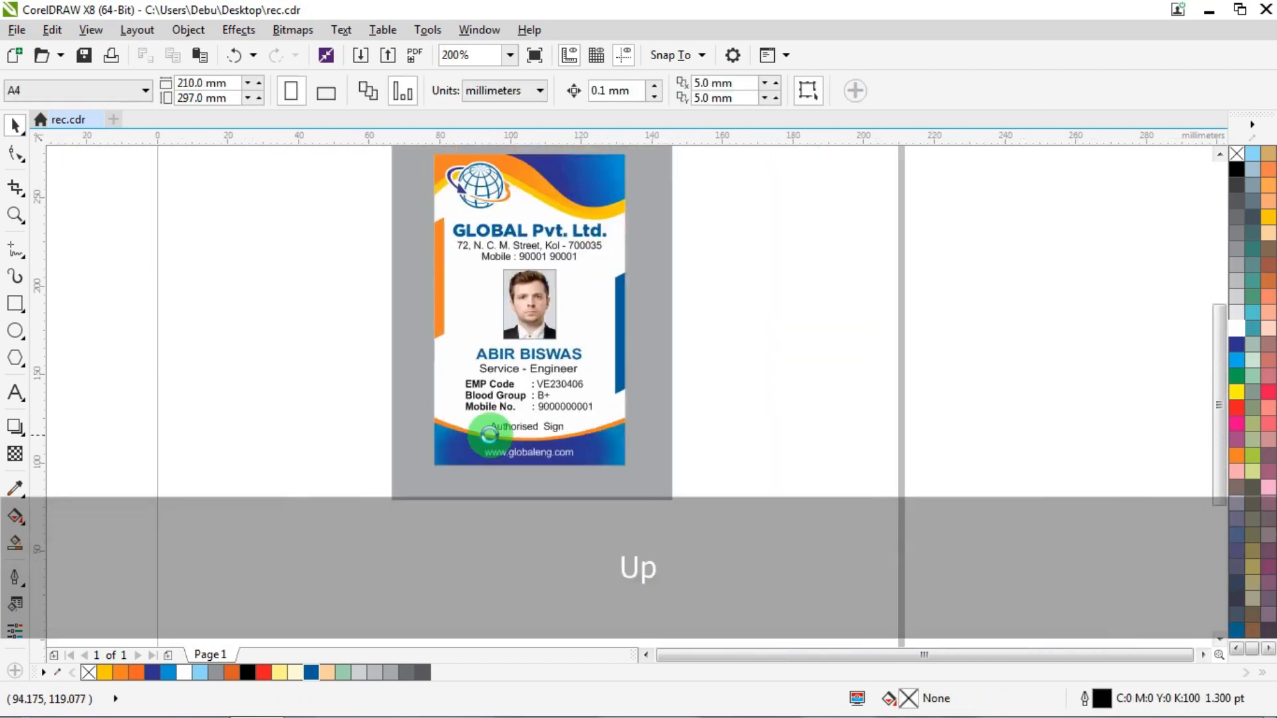
Step: Try moving the globe logo about 4 mm right and 2 mm down, and undo the move
scroll(504, 318, up, 3)
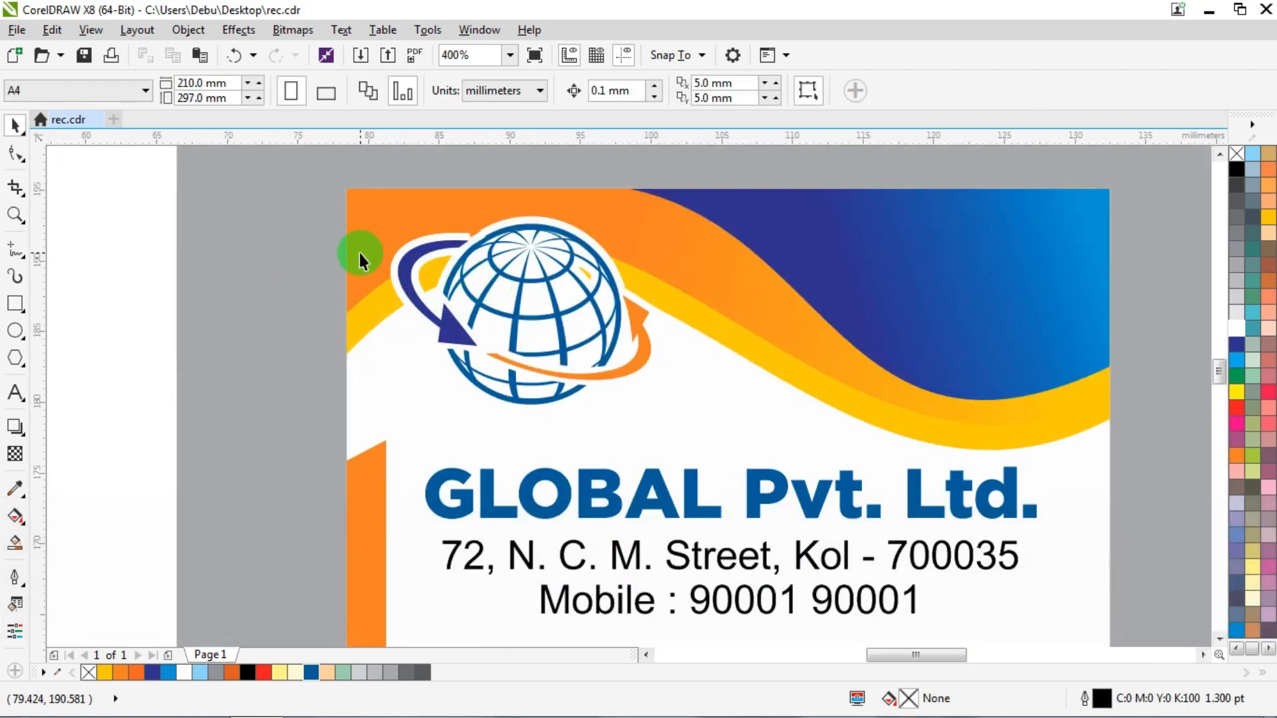
scroll(359, 253, up, 2)
ctrl+click(440, 229)
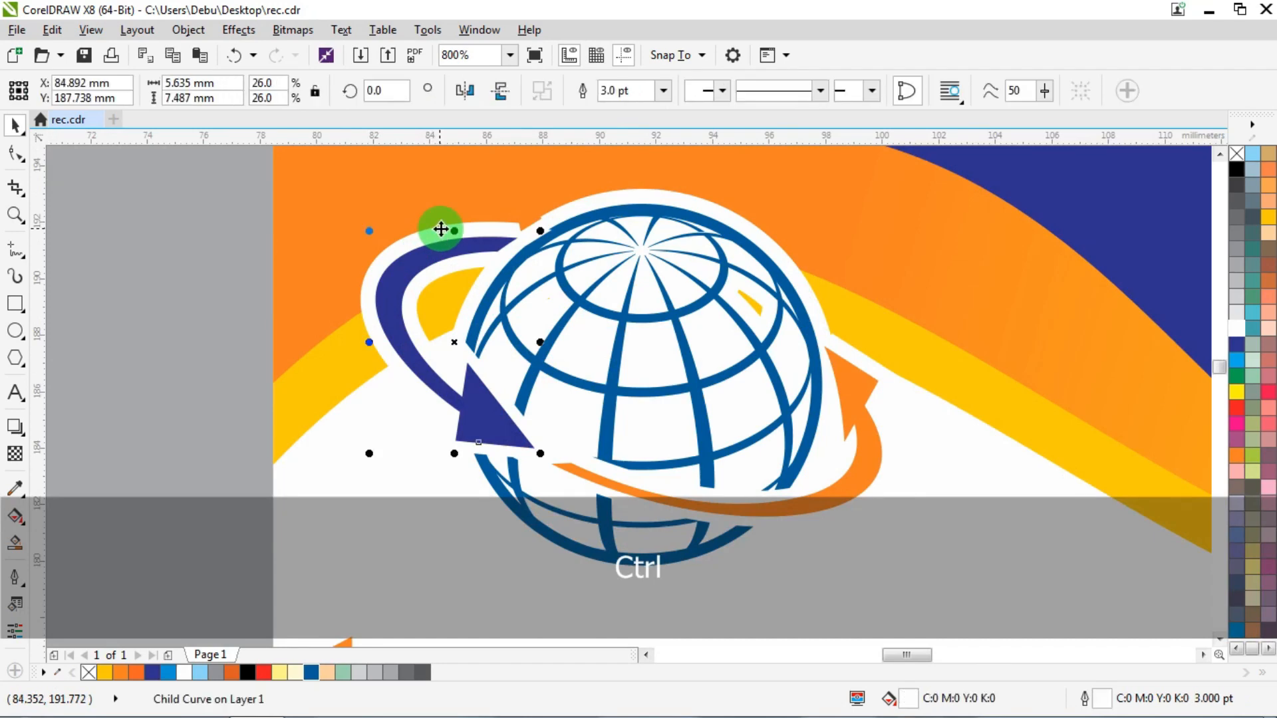
scroll(439, 229, down, 2)
click(166, 229)
click(650, 327)
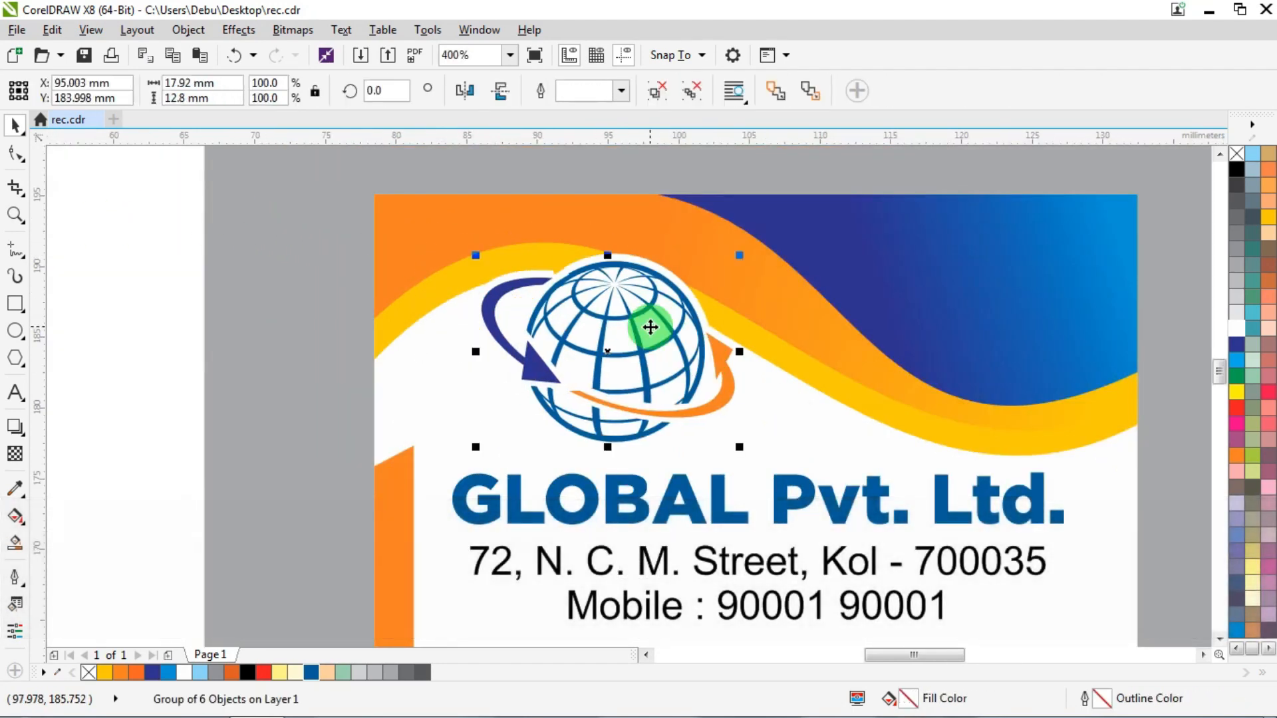
key(ctrl+z)
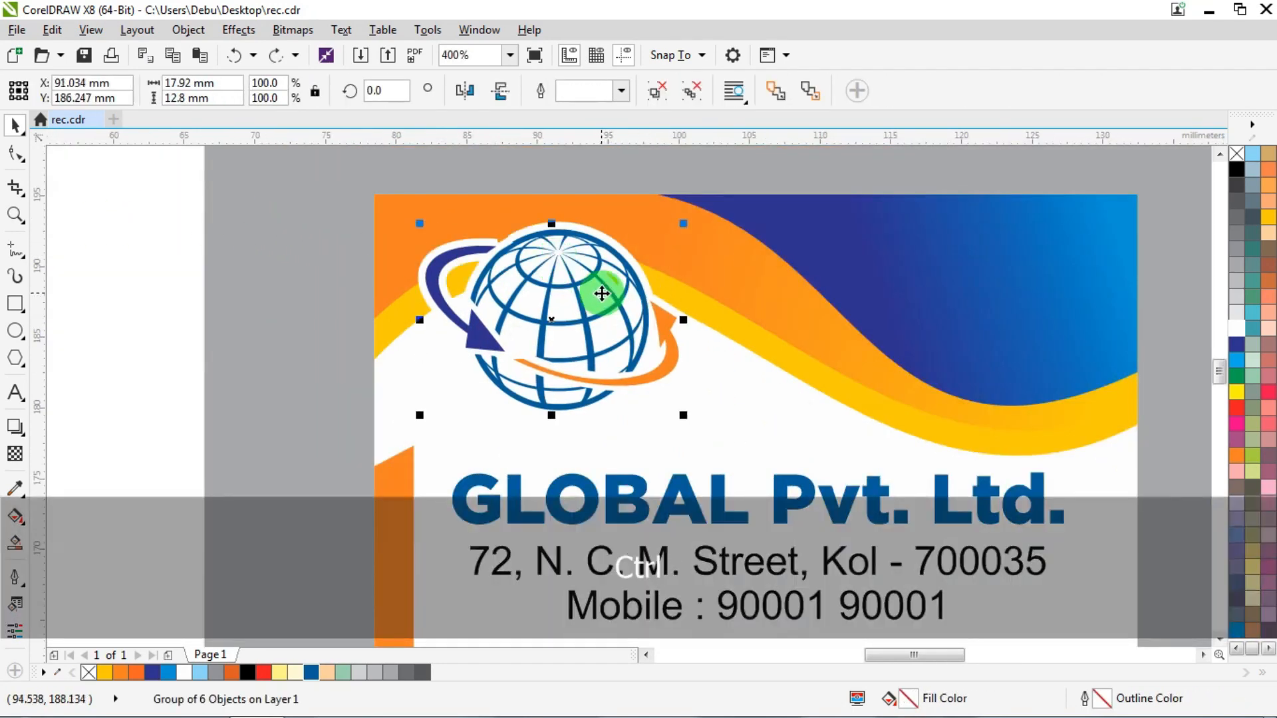
Step: Ungroup the logo and delete the white outline shapes behind the globe and the blue arrow
key(ctrl+u)
click(131, 262)
drag(531, 228, 440, 209)
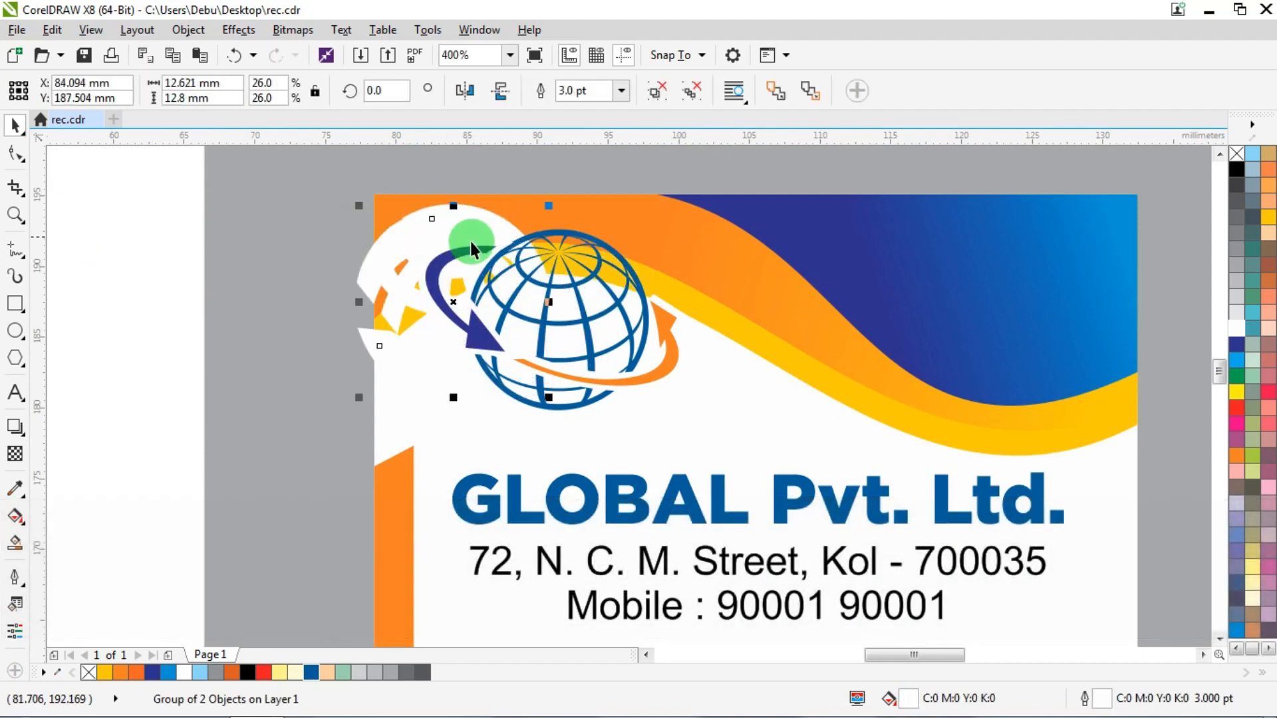
key(Delete)
click(481, 241)
key(Delete)
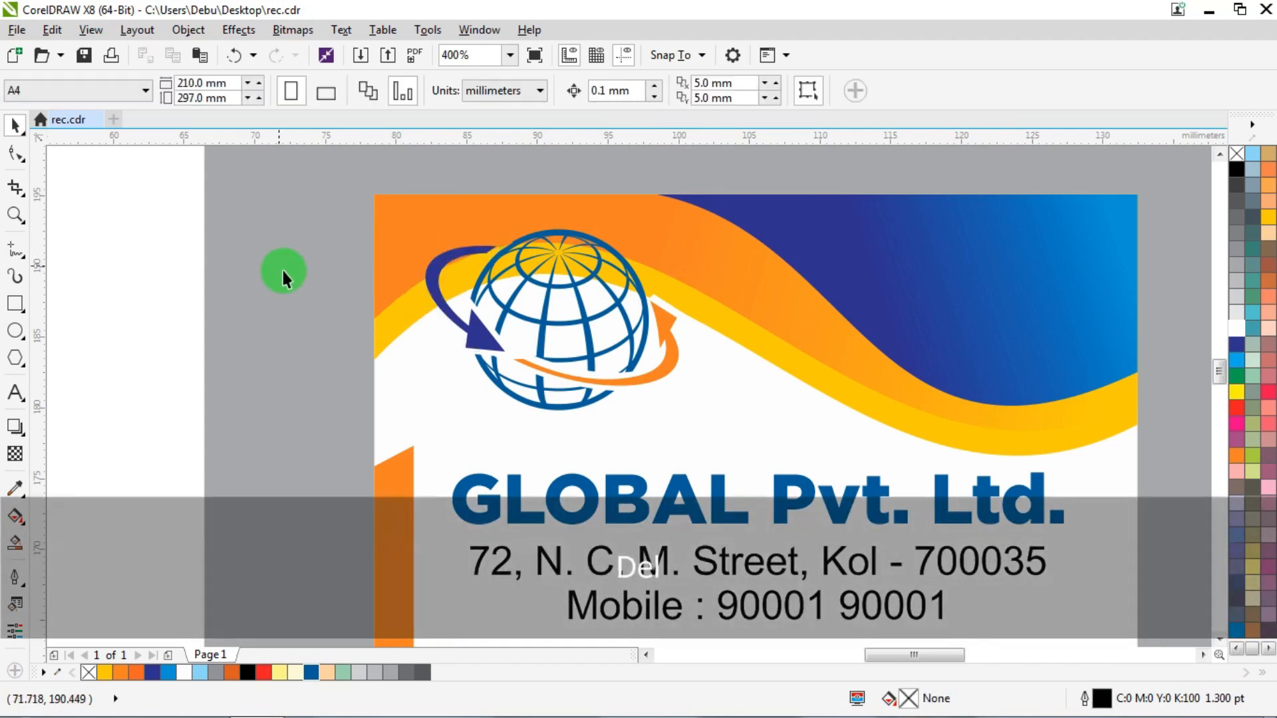
Step: Delete the white outline behind the logo's orange arrow and select the remaining logo parts together
scroll(683, 325, up, 1)
click(681, 297)
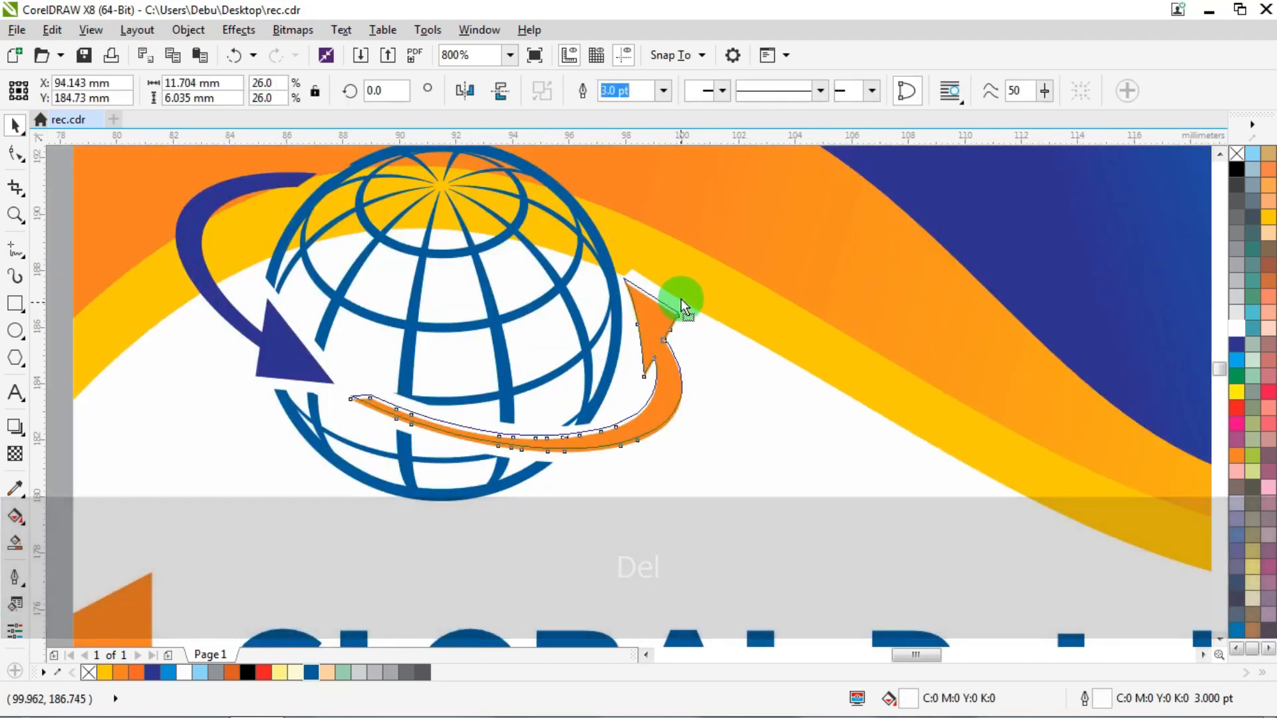
key(Delete)
scroll(559, 296, down, 1)
drag(105, 177, 637, 417)
scroll(475, 410, down, 1)
click(1078, 245)
Step: Frame the whole ID card in the view to check the finished design
scroll(762, 246, down, 1)
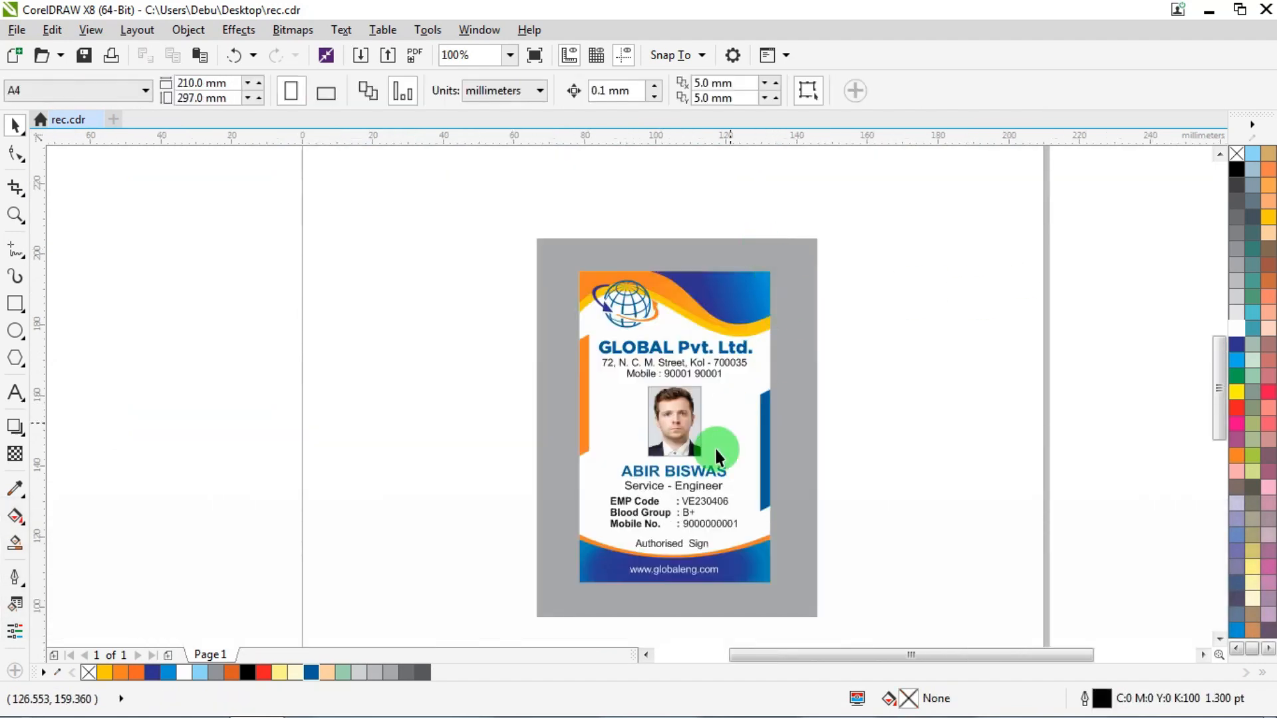
scroll(697, 586, up, 1)
scroll(645, 434, down, 1)
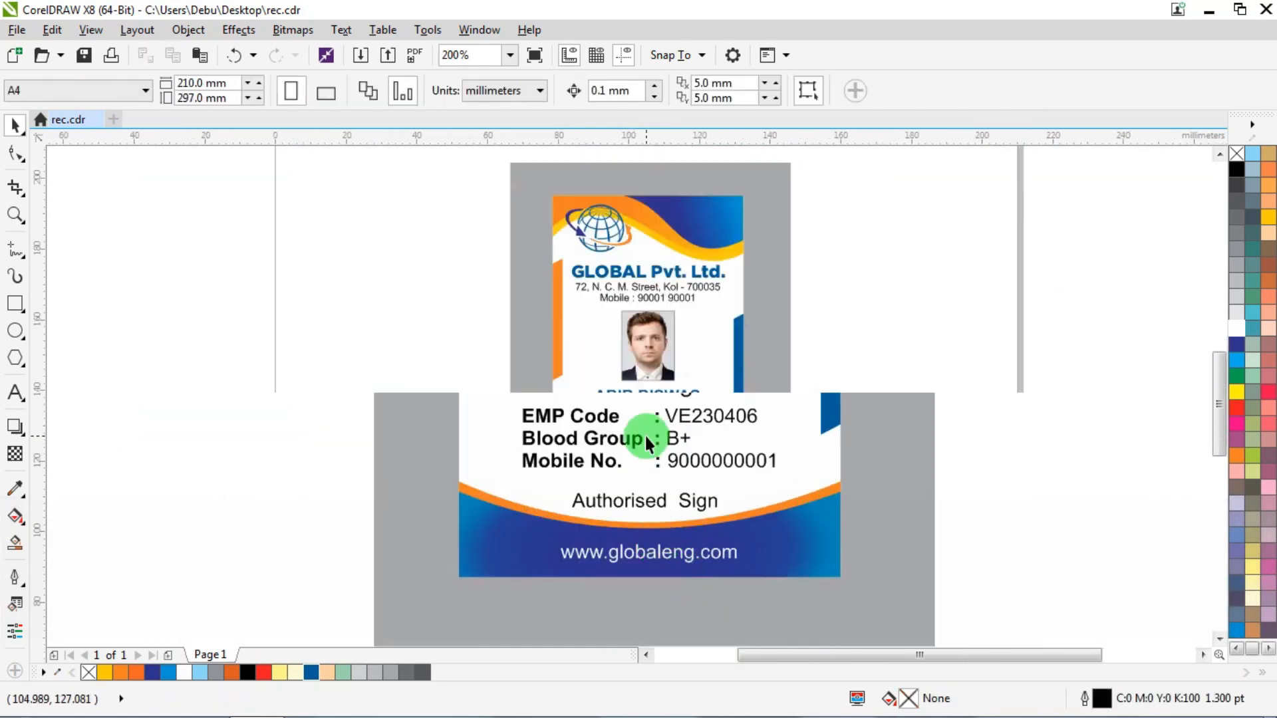
click(15, 214)
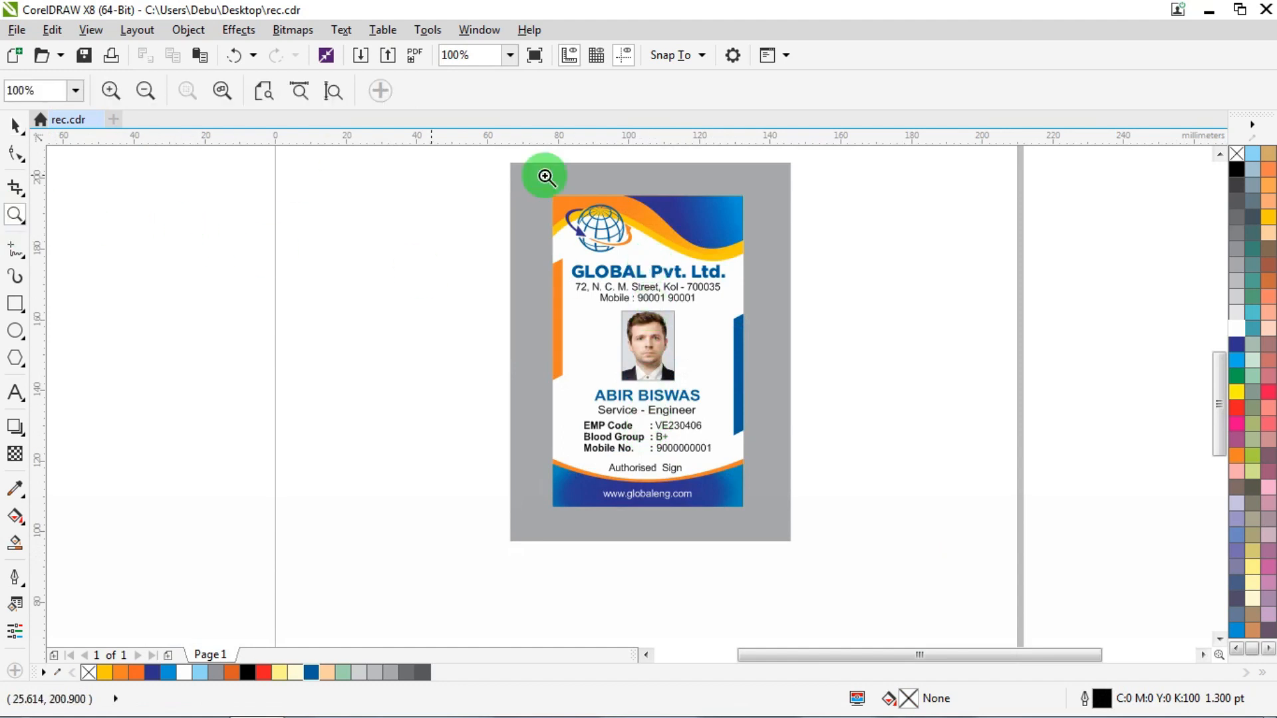
drag(503, 172, 809, 560)
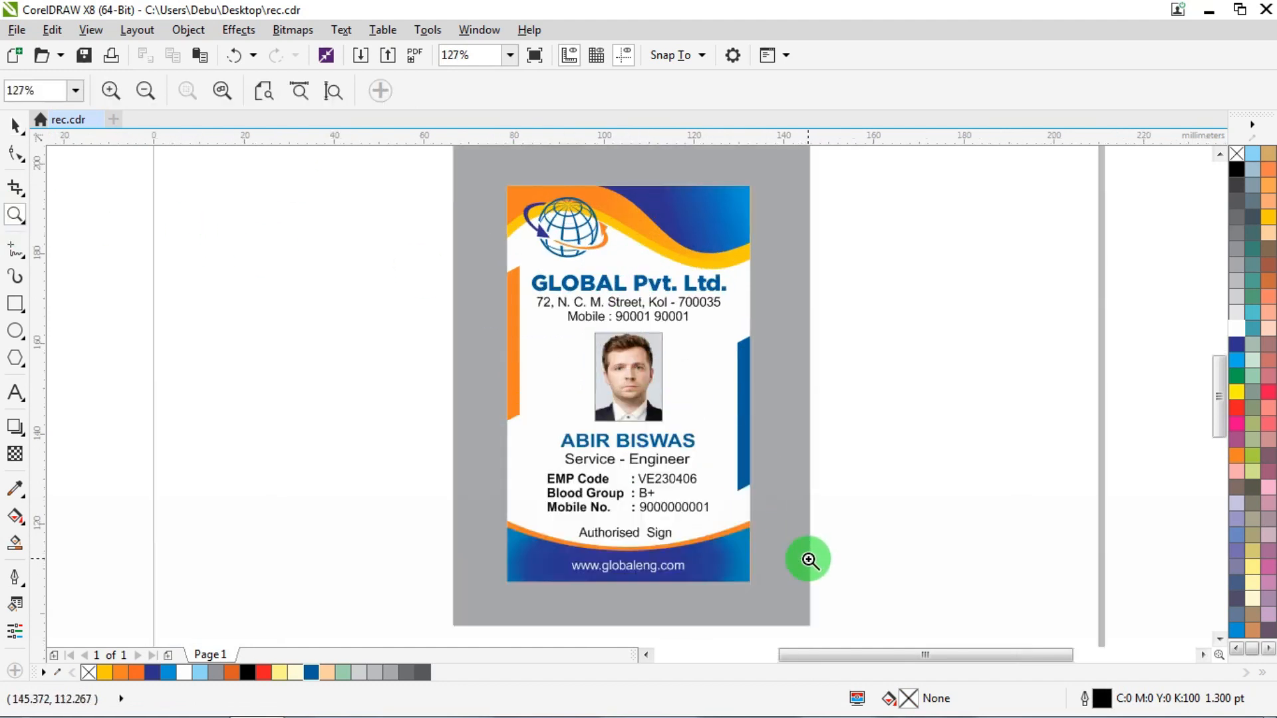
click(12, 125)
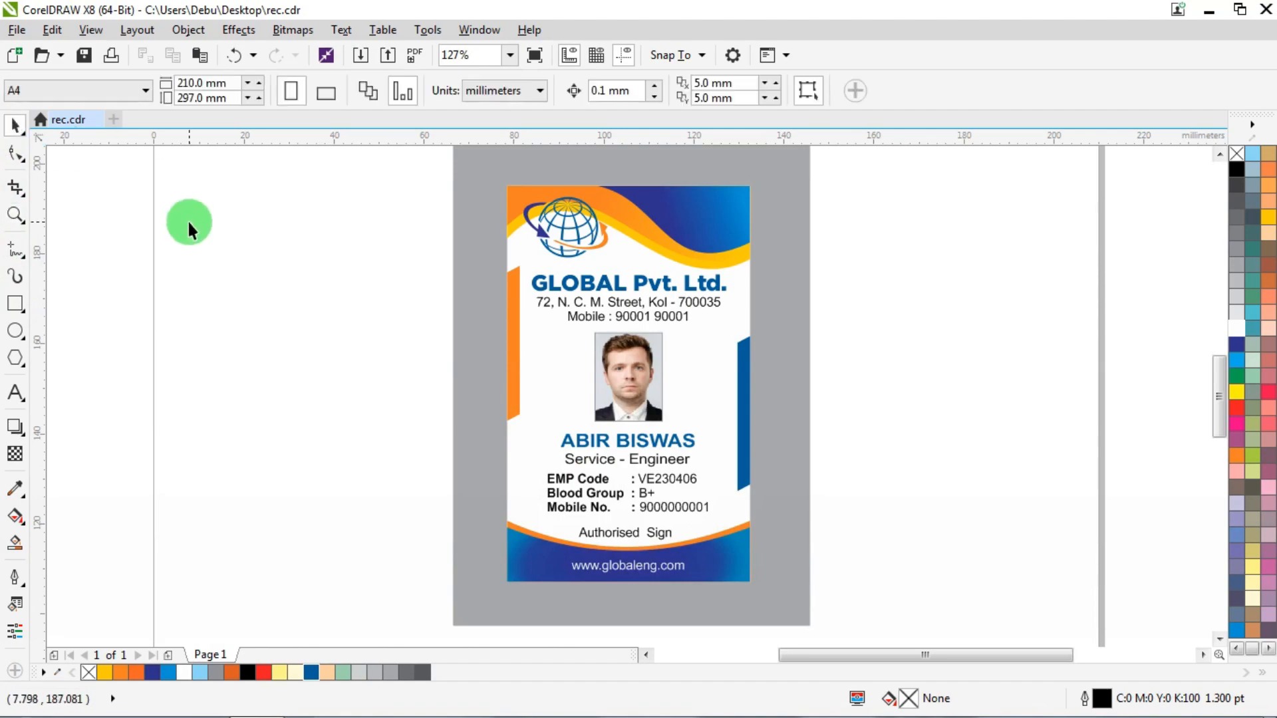